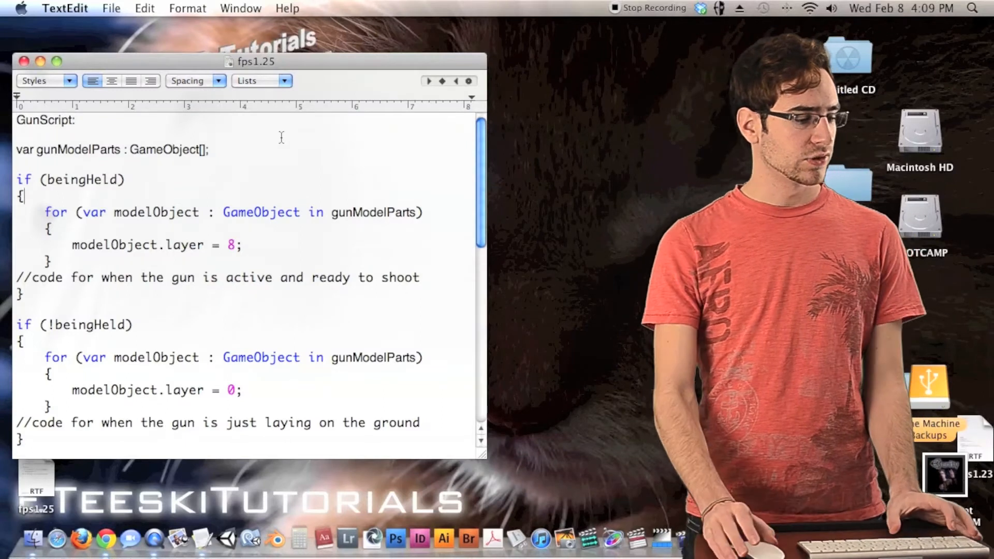
# Examine the GunScript listing and its gunModelParts variable declaration, including the GameObject type and array brackets
pyautogui.click(281, 137)
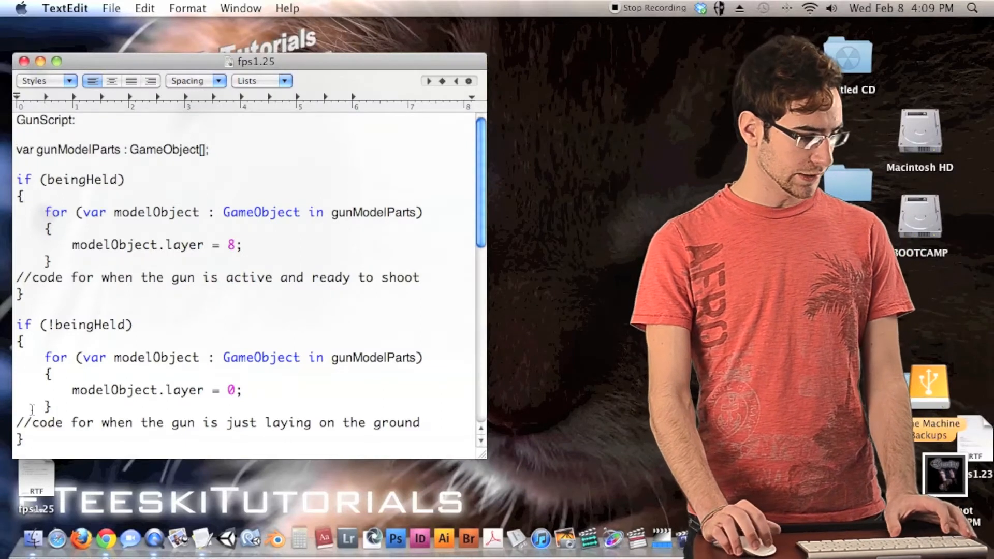
pyautogui.moveTo(41, 444); pyautogui.dragTo(16, 120)
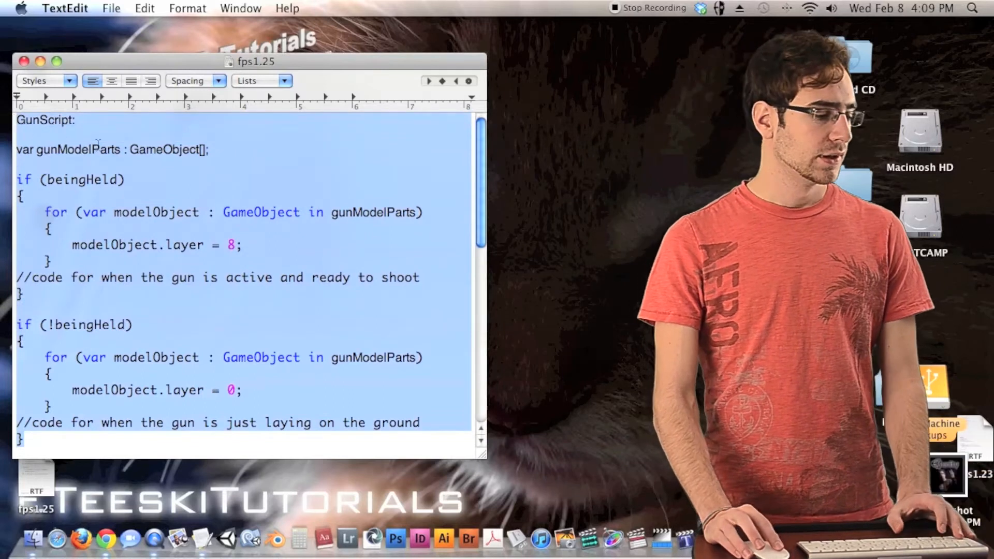
pyautogui.click(46, 141)
pyautogui.moveTo(208, 150); pyautogui.dragTo(15, 149)
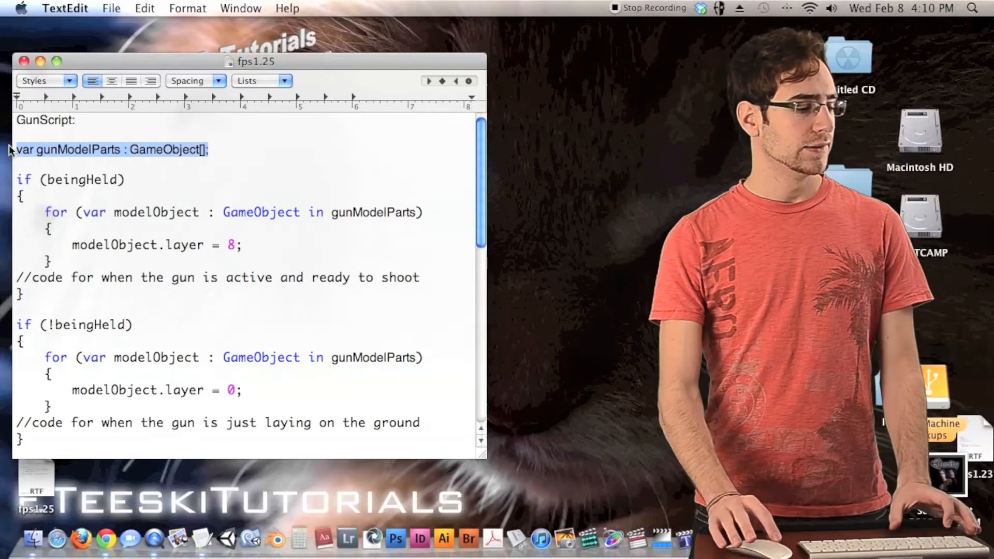
pyautogui.click(201, 151)
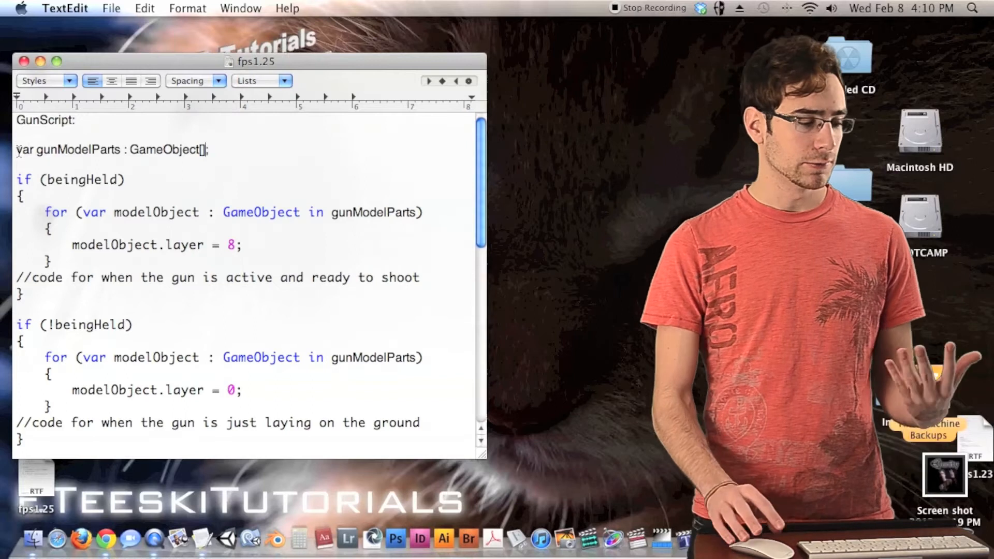
pyautogui.moveTo(17, 151); pyautogui.dragTo(125, 154)
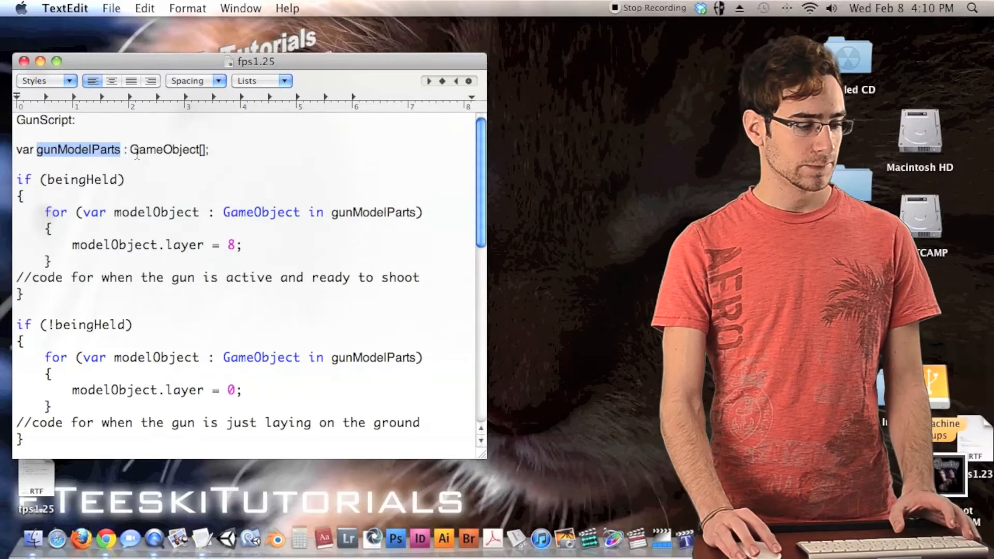
pyautogui.moveTo(130, 154); pyautogui.dragTo(198, 156)
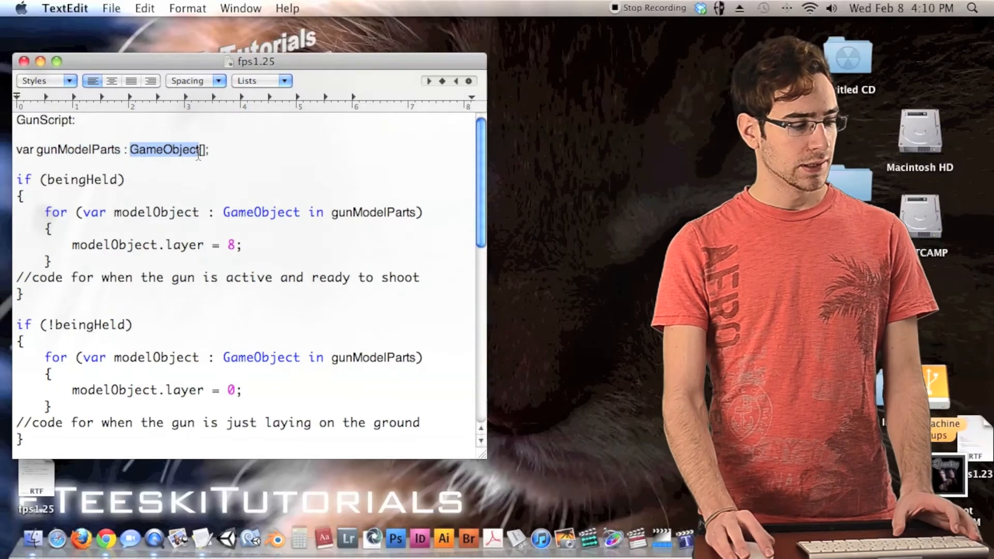
pyautogui.moveTo(199, 155); pyautogui.dragTo(205, 156)
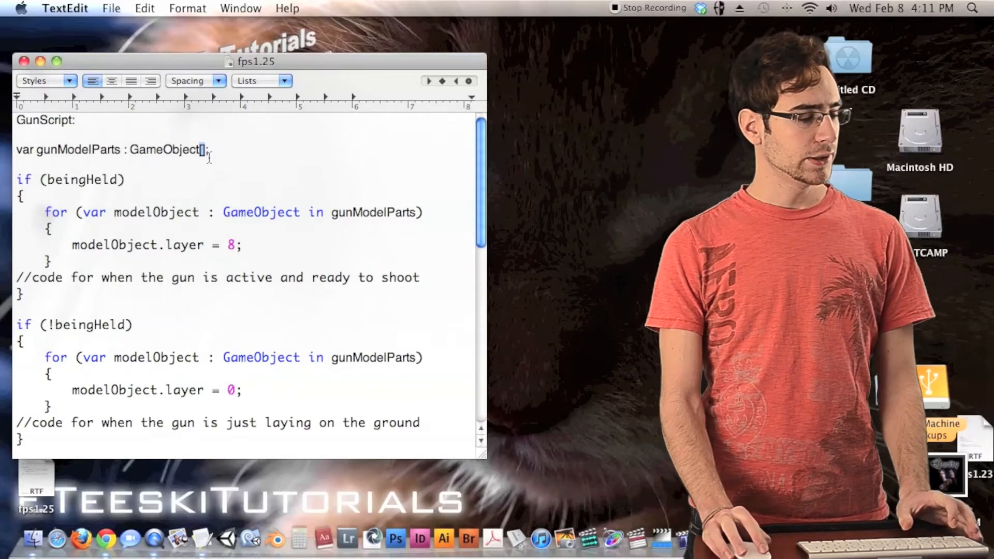
pyautogui.moveTo(209, 151); pyautogui.dragTo(1, 152)
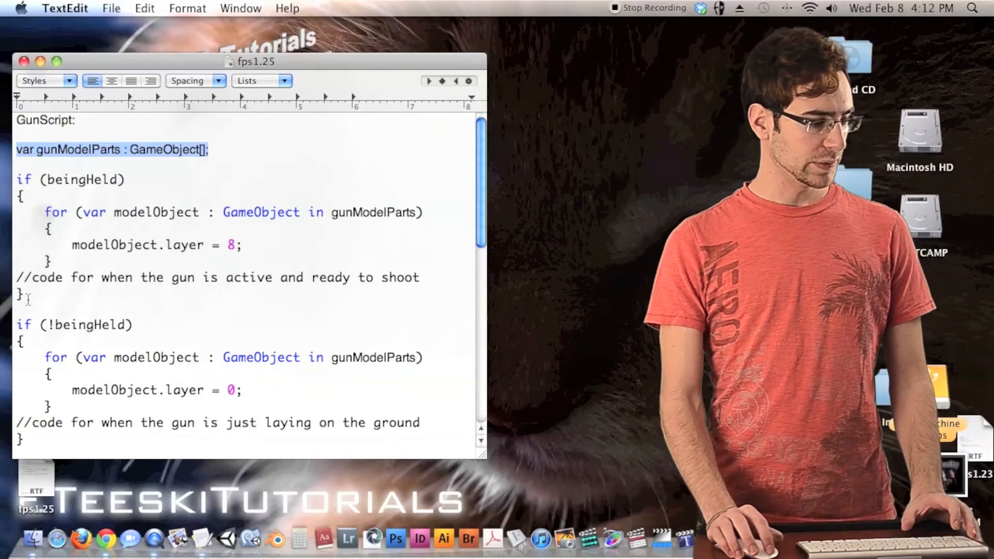
# Review the "if (beingHeld)" block, highlighting its for loop and the comment for the active gun code
pyautogui.moveTo(28, 300); pyautogui.dragTo(17, 182)
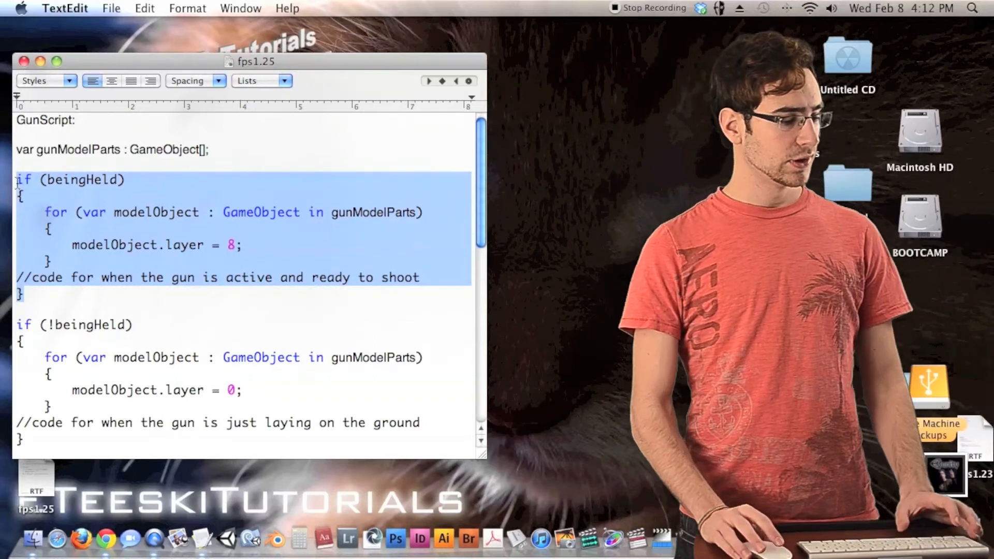
pyautogui.click(45, 251)
pyautogui.moveTo(52, 263); pyautogui.dragTo(48, 206)
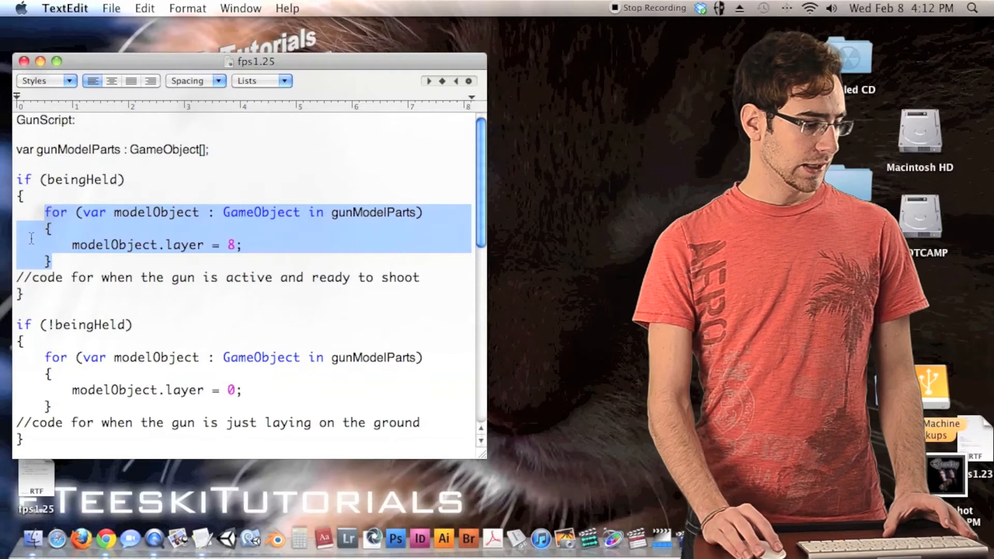
pyautogui.moveTo(16, 279); pyautogui.dragTo(420, 278)
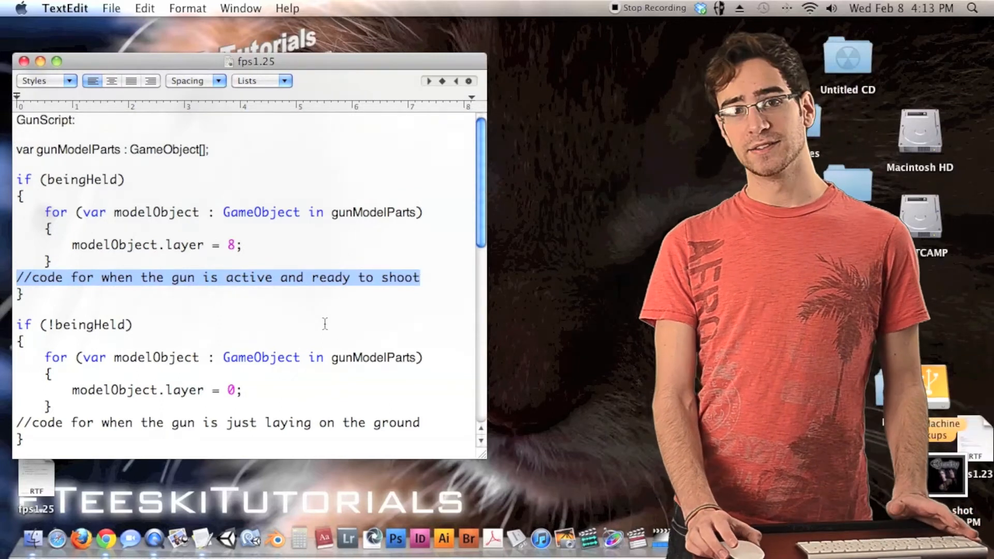
pyautogui.moveTo(52, 262); pyautogui.dragTo(38, 217)
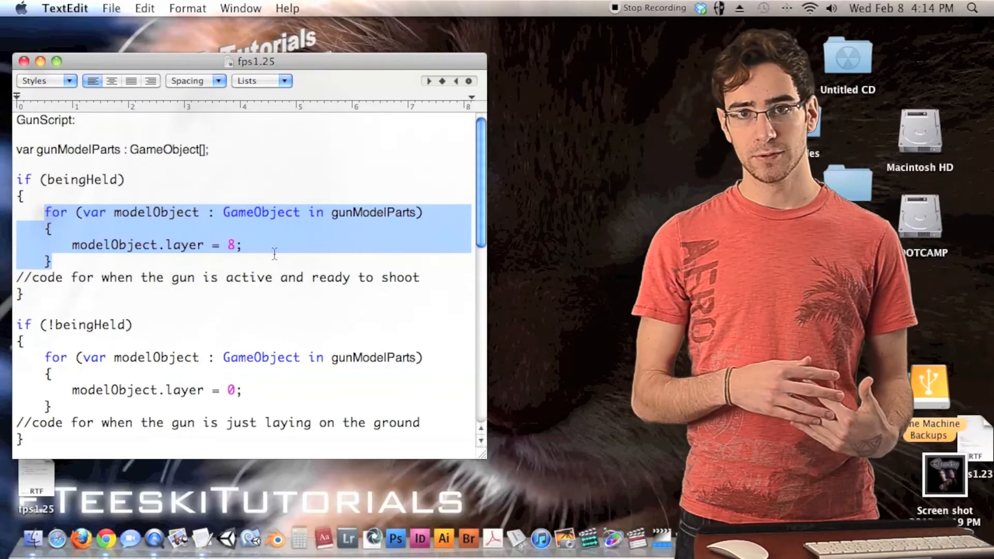
pyautogui.click(128, 245)
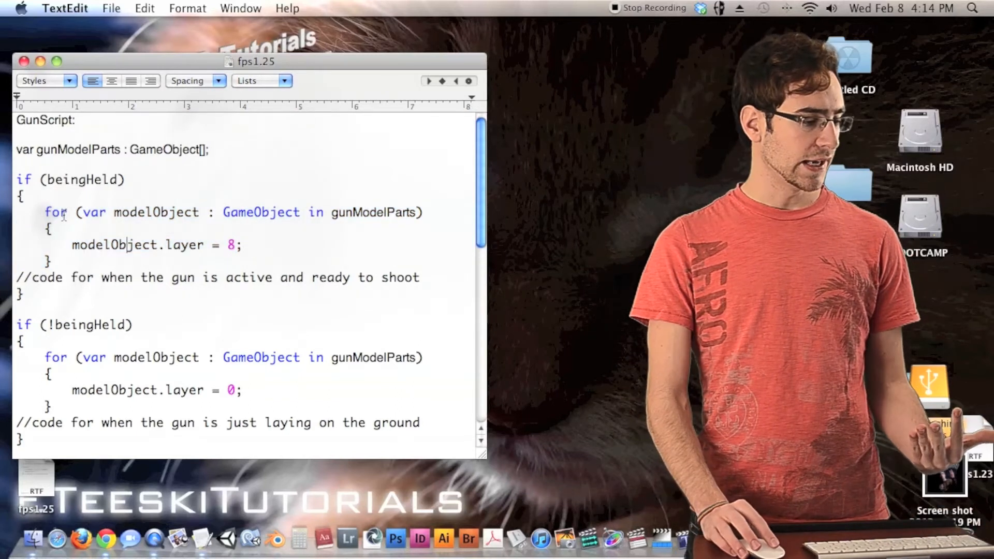
# Examine the for loop header in the beingHeld block, tracing modelObject and gunModelParts back to the array declaration
pyautogui.moveTo(83, 214); pyautogui.dragTo(303, 218)
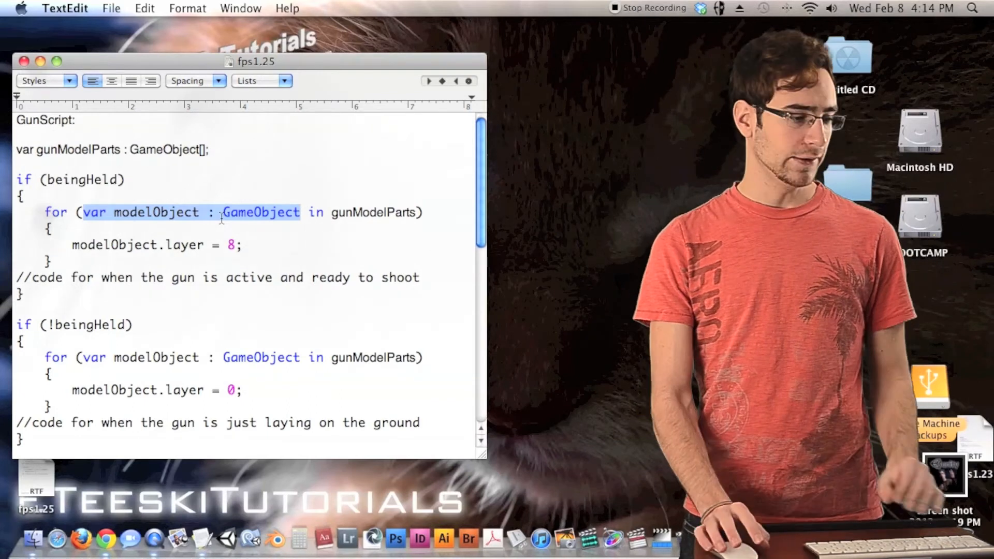
pyautogui.click(116, 226)
pyautogui.moveTo(116, 227); pyautogui.dragTo(133, 265)
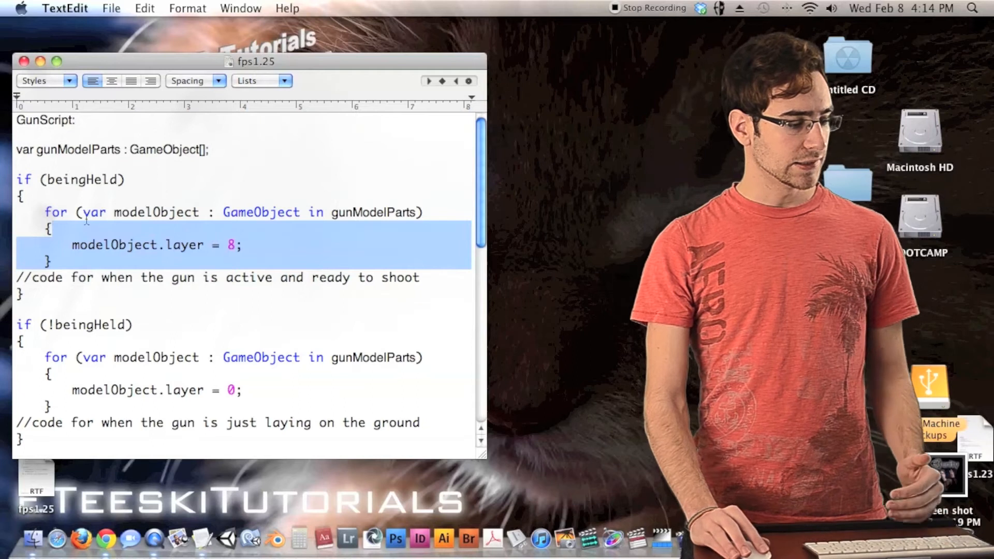
pyautogui.moveTo(84, 217); pyautogui.dragTo(416, 219)
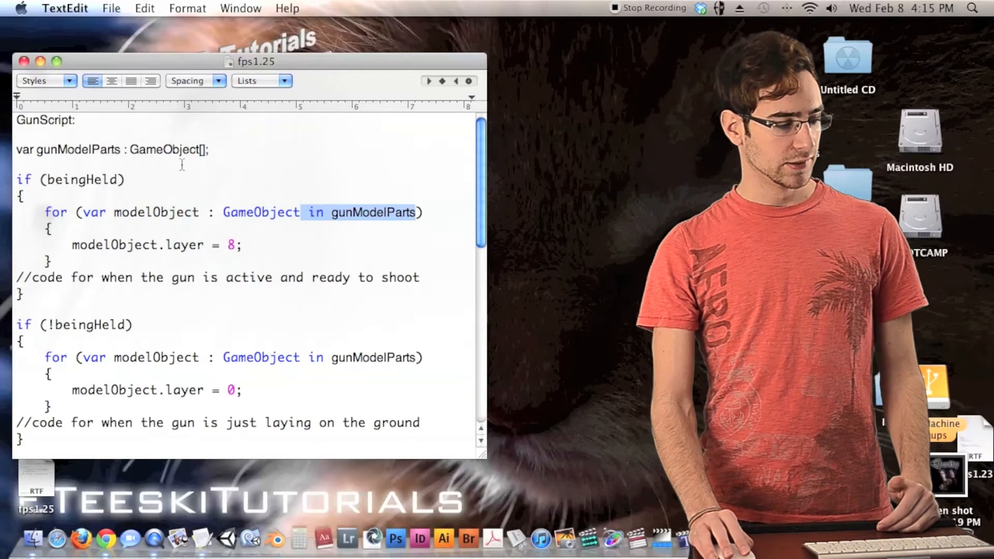
pyautogui.moveTo(125, 151); pyautogui.dragTo(32, 152)
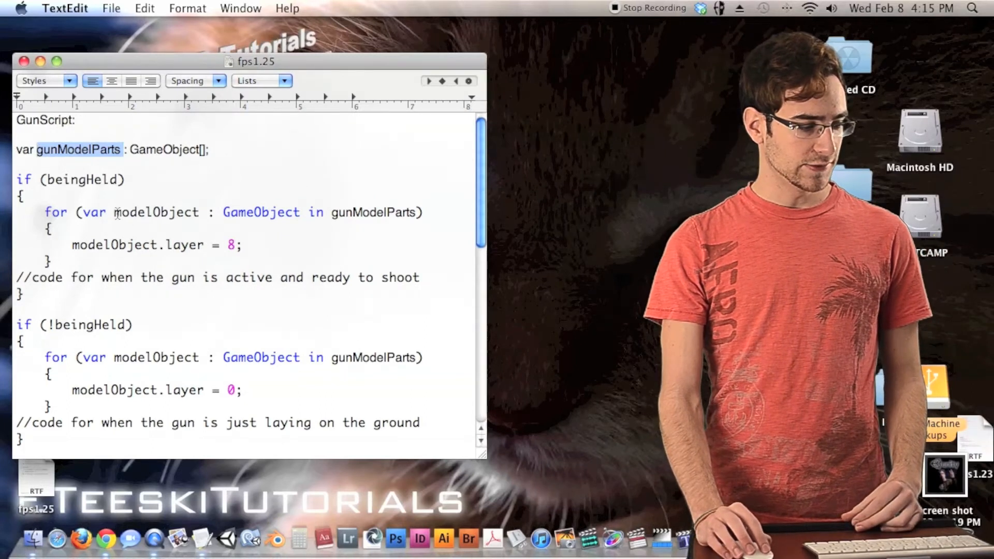
pyautogui.moveTo(115, 214); pyautogui.dragTo(207, 215)
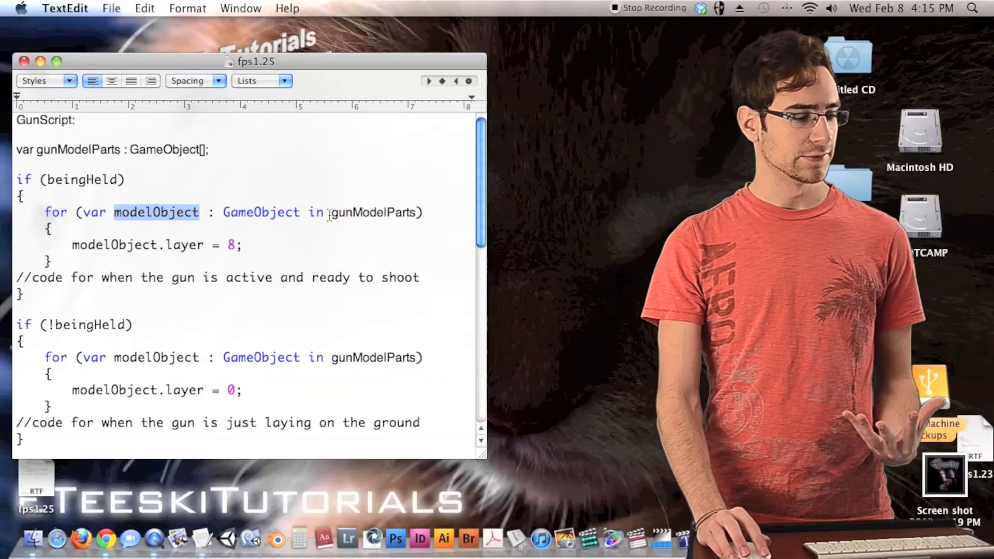
pyautogui.moveTo(332, 215); pyautogui.dragTo(415, 217)
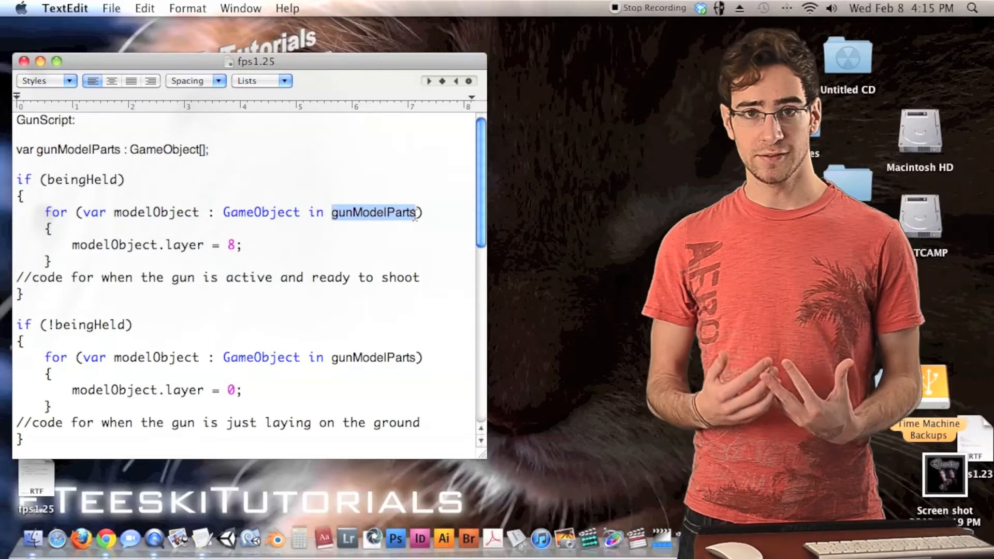
# Examine the modelObject.layer assignment and its layer number in the beingHeld loop
pyautogui.moveTo(243, 246); pyautogui.dragTo(97, 246)
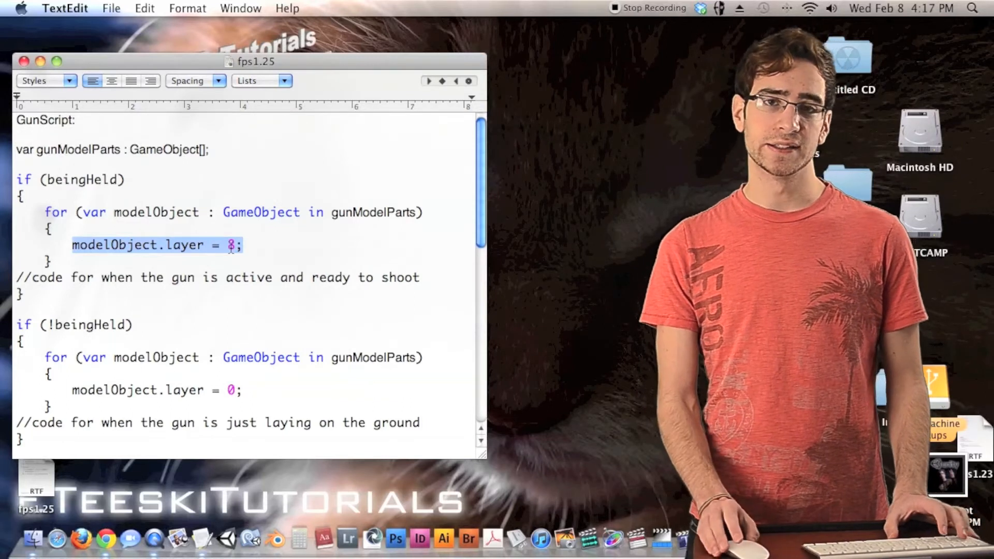
pyautogui.click(238, 247)
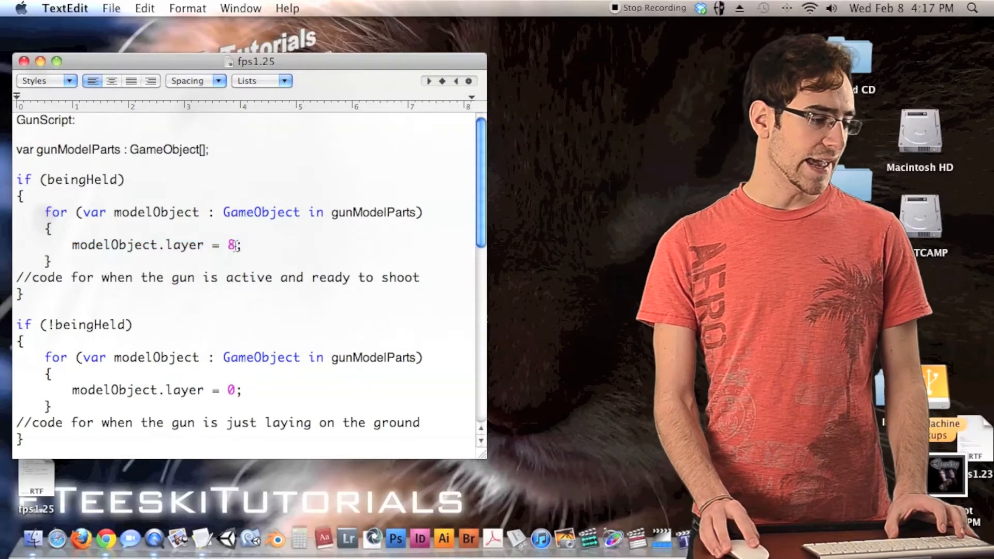
pyautogui.doubleClick(232, 246)
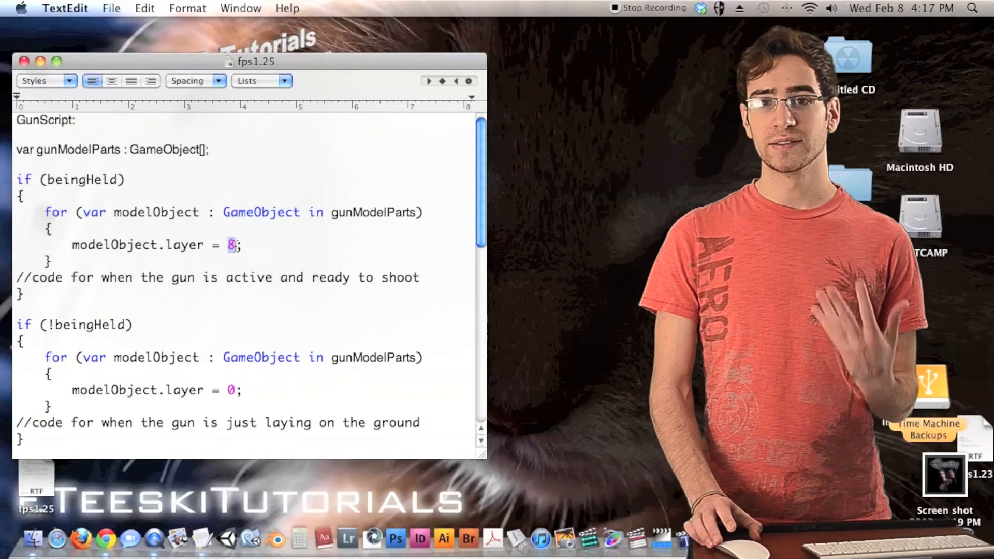
pyautogui.click(246, 248)
pyautogui.moveTo(247, 251); pyautogui.dragTo(88, 242)
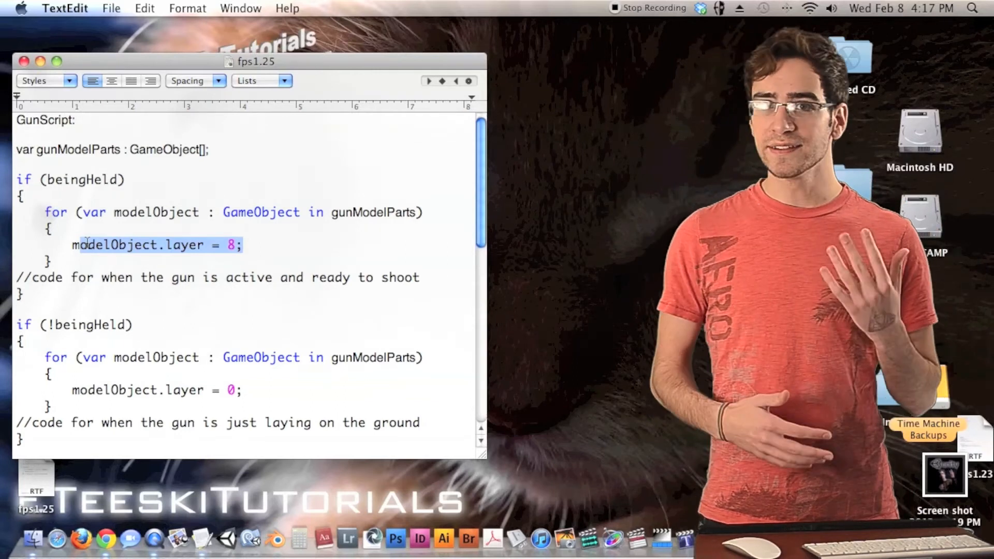
# Review the "if (!beingHeld)" block with its for loop and layer number, plus the GunScript code as a whole
pyautogui.moveTo(16, 325); pyautogui.dragTo(24, 440)
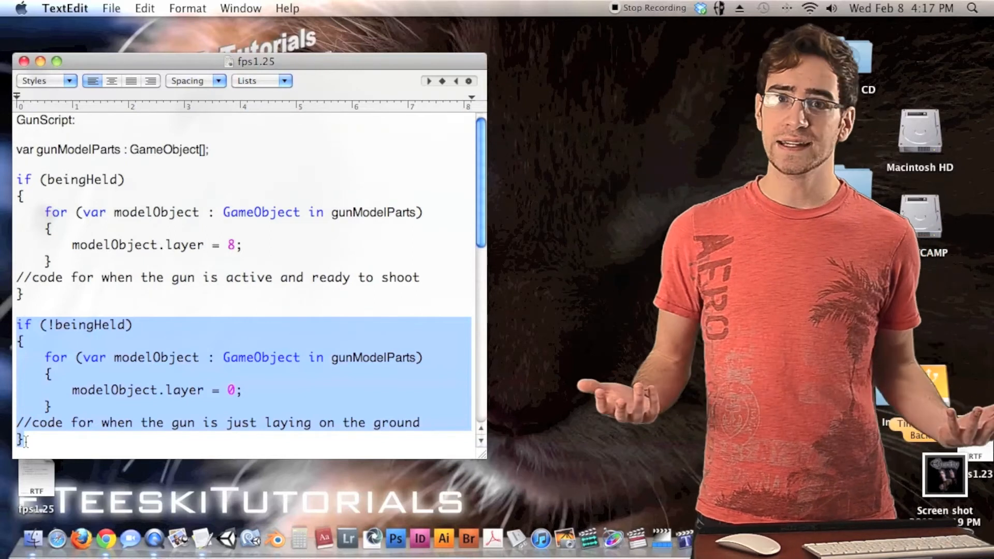
pyautogui.click(141, 420)
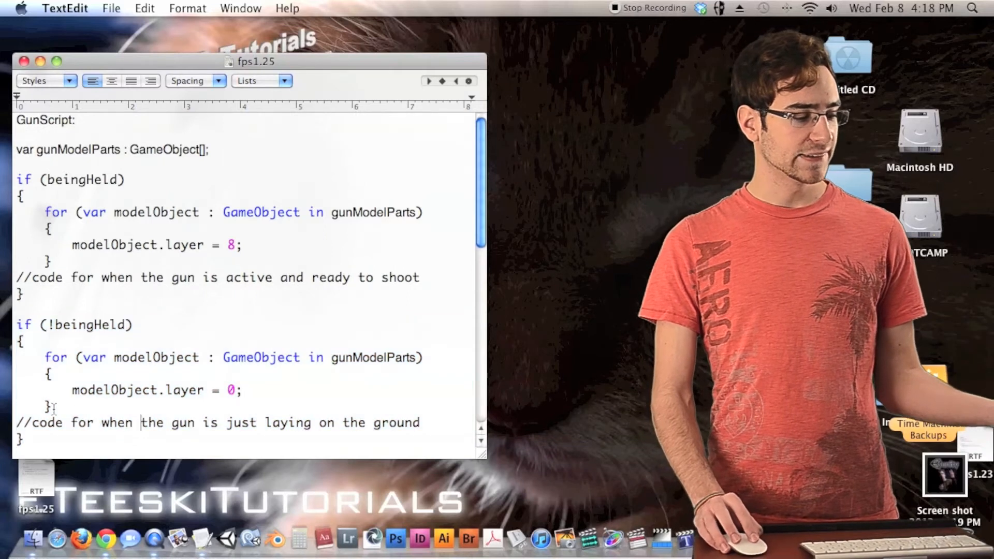
pyautogui.moveTo(70, 410); pyautogui.dragTo(44, 359)
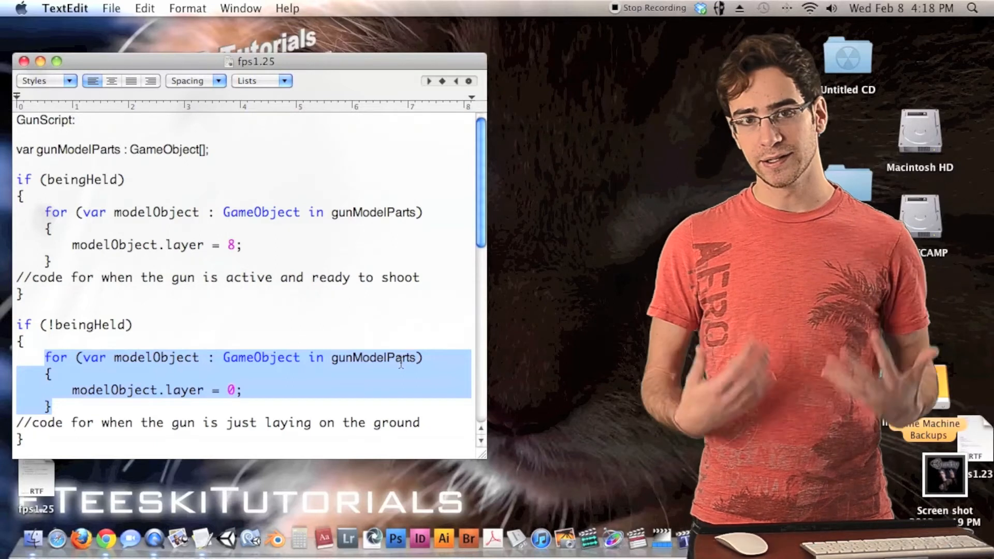
pyautogui.click(350, 379)
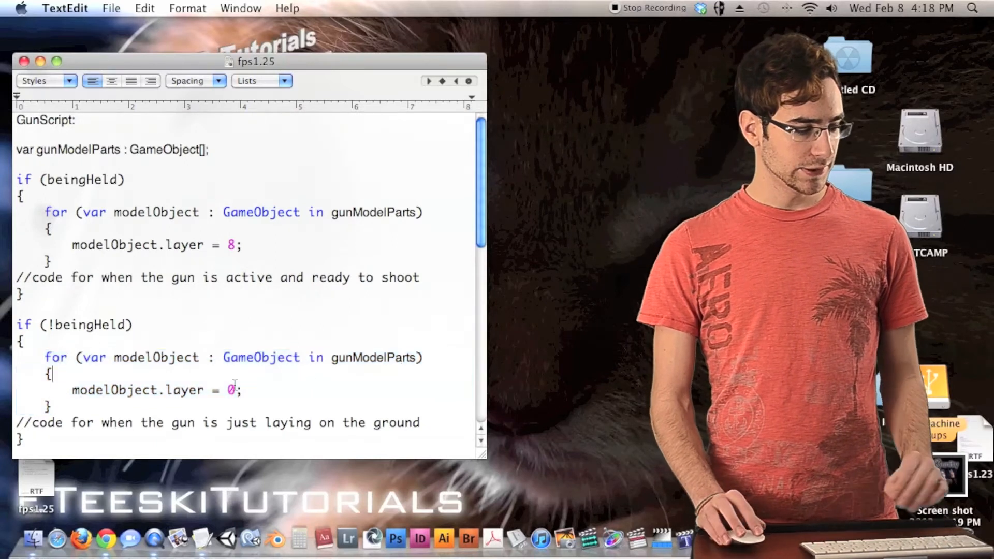
pyautogui.doubleClick(233, 389)
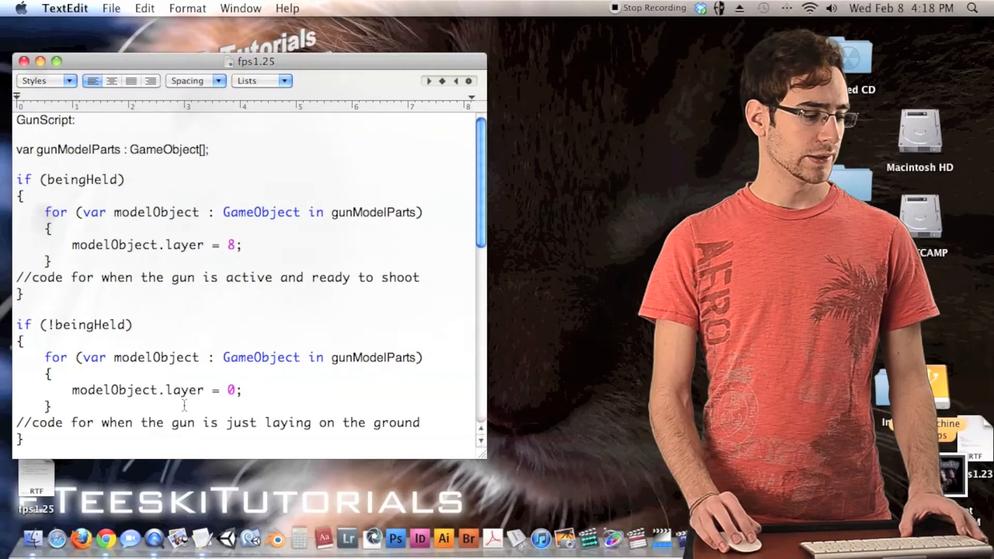
pyautogui.moveTo(123, 435); pyautogui.dragTo(19, 118)
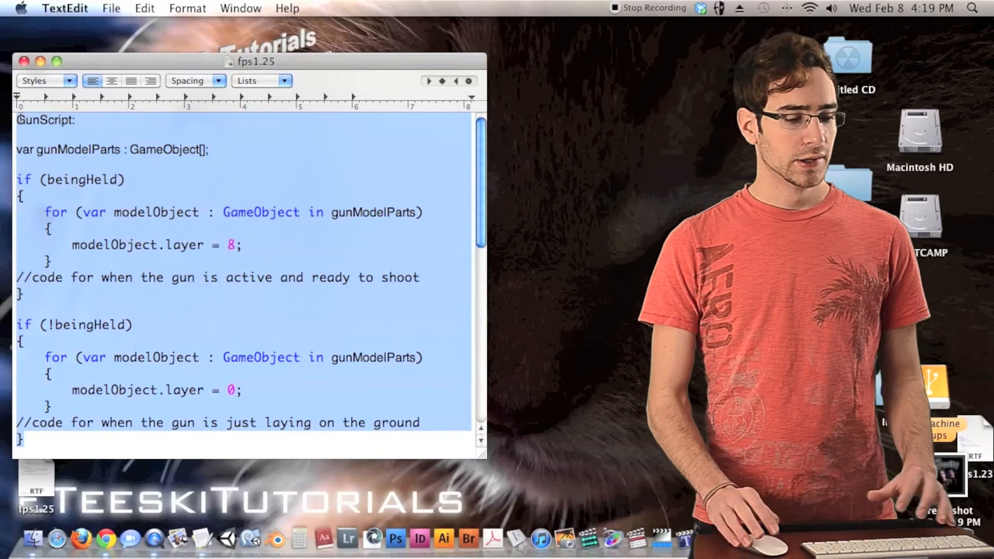
pyautogui.click(269, 134)
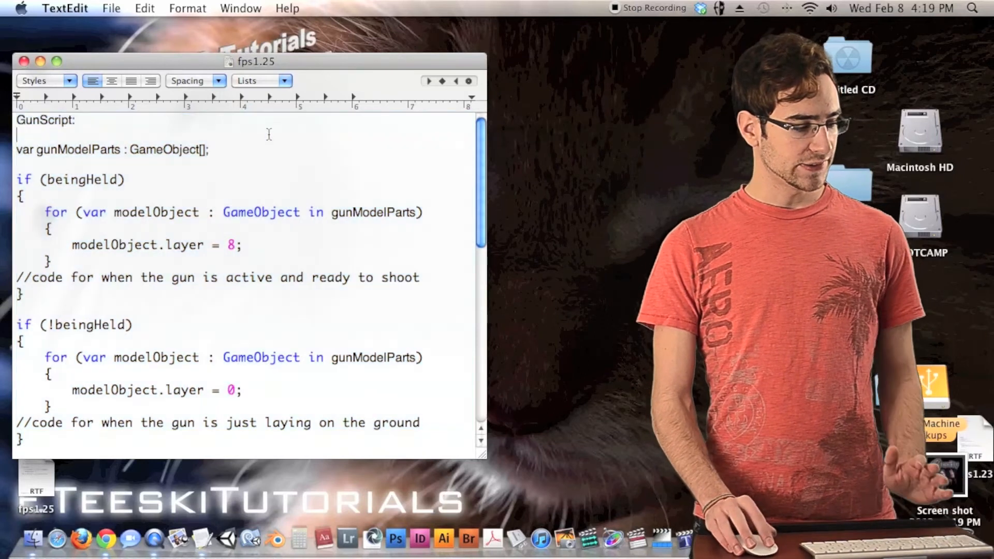
# Go to the GunCameraScript section of the notes and examine the cameraObject variable declaration
pyautogui.moveTo(479, 158); pyautogui.dragTo(470, 352)
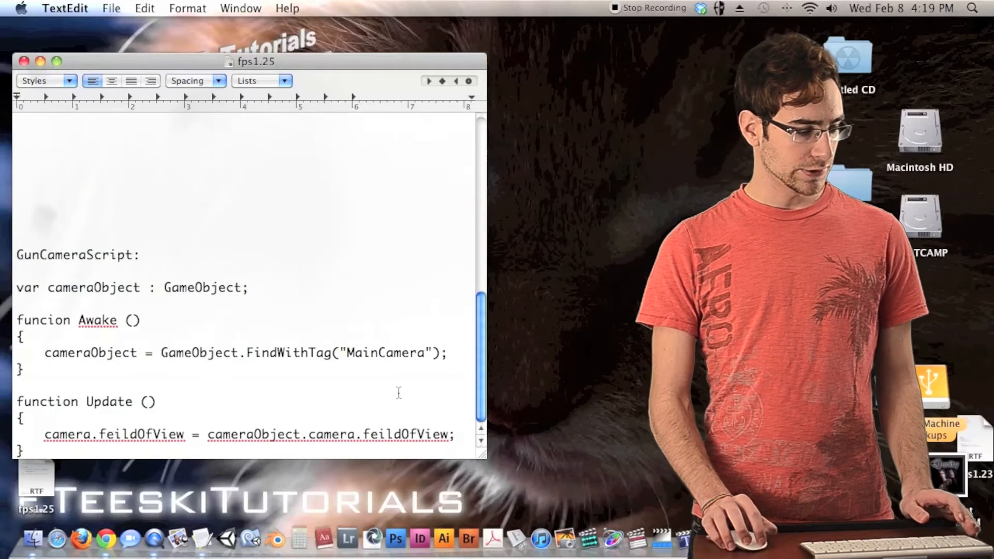
pyautogui.click(358, 448)
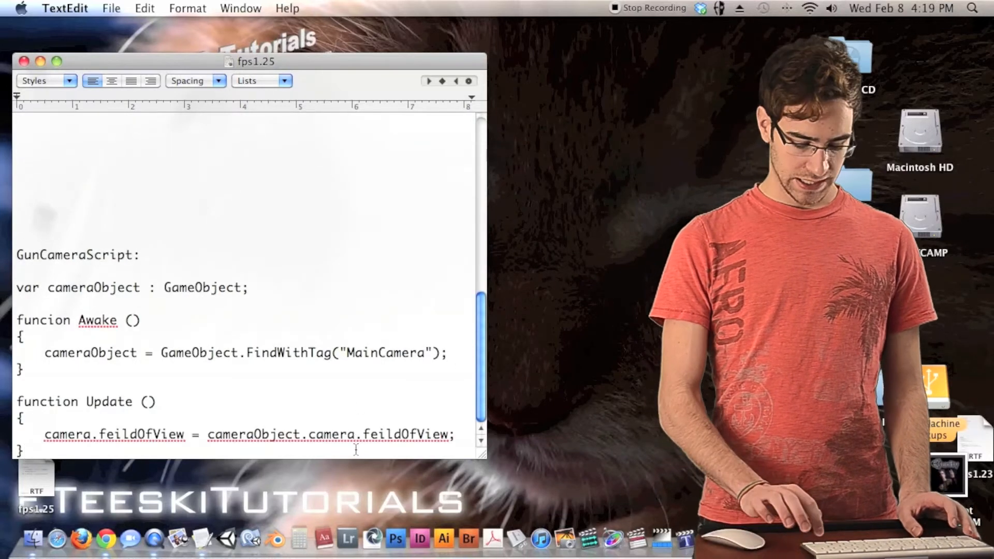
pyautogui.scroll(-3, 356, 448)
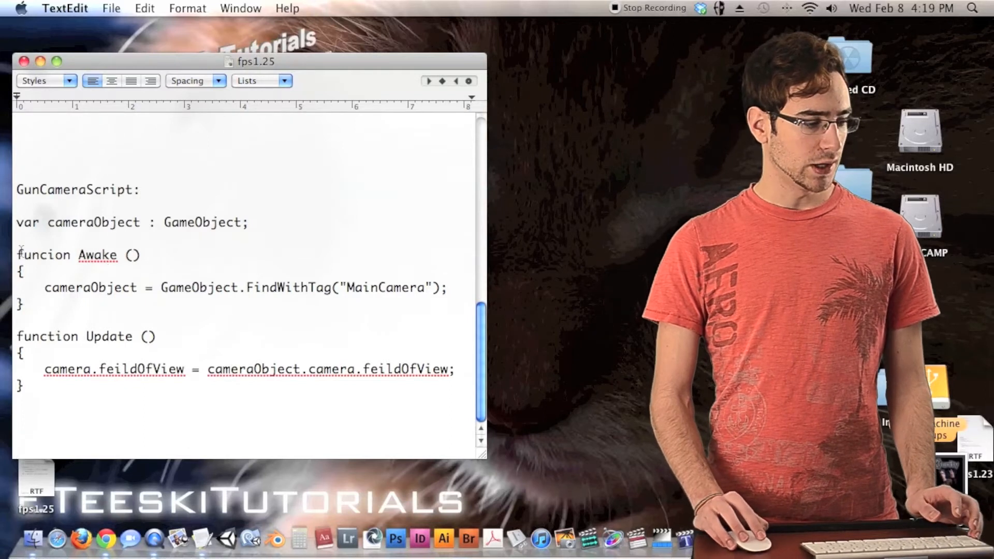
pyautogui.moveTo(17, 222); pyautogui.dragTo(251, 225)
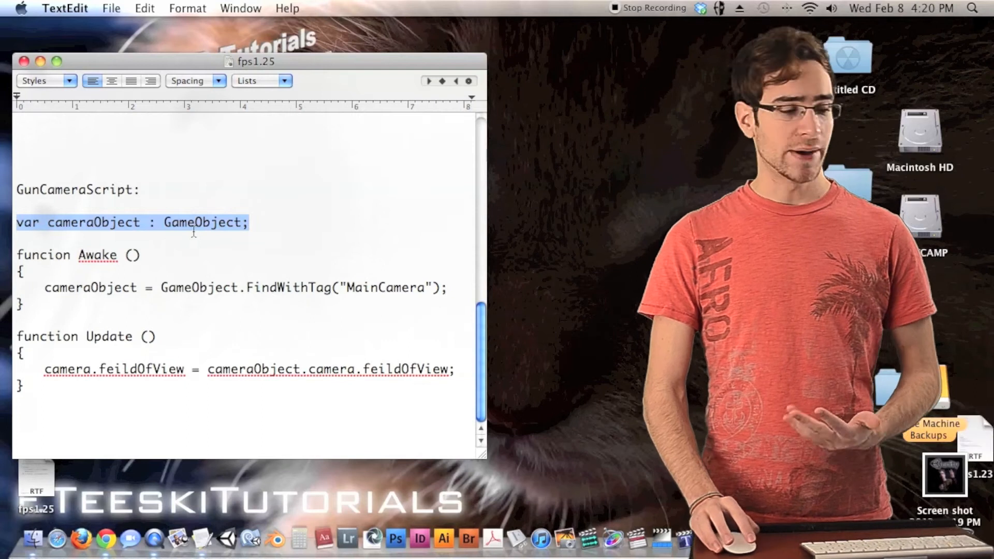
pyautogui.click(269, 224)
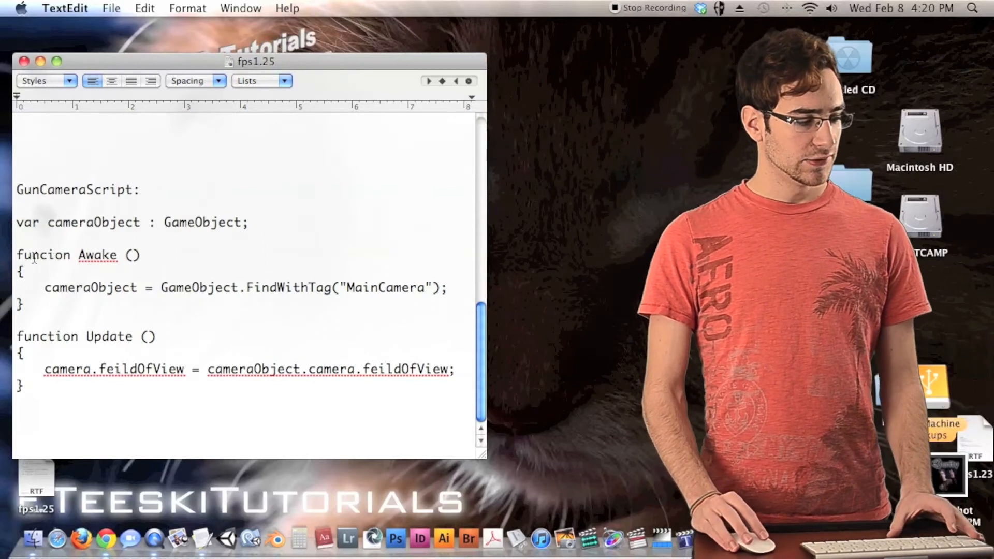
# Examine the Awake function and its cameraObject assignment using GameObject.FindWithTag("MainCamera")
pyautogui.moveTo(17, 255); pyautogui.dragTo(447, 295)
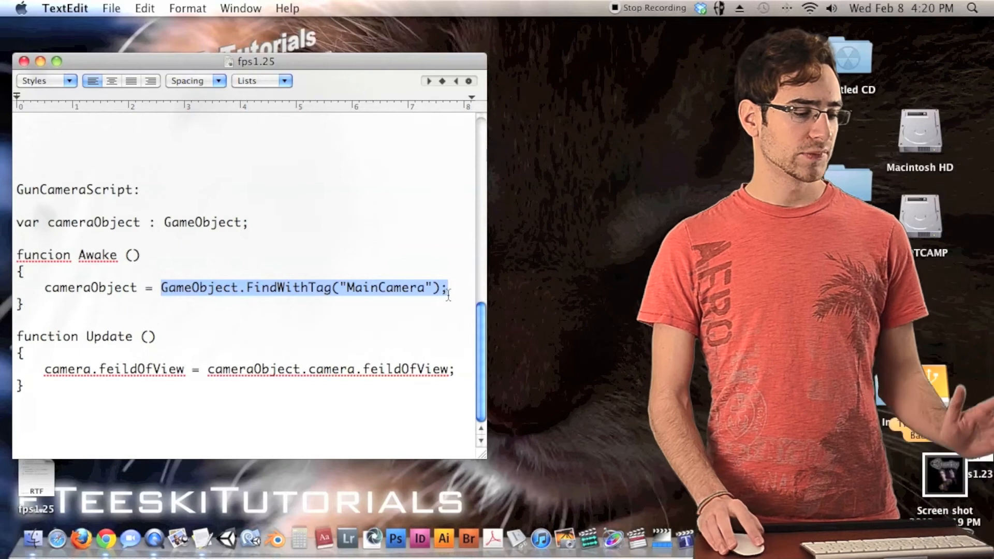
pyautogui.click(448, 293)
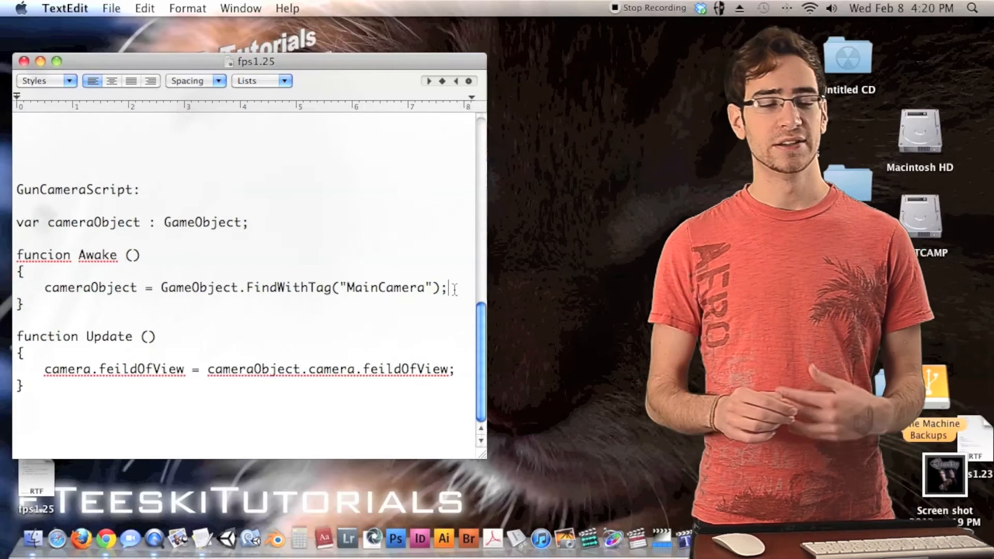
pyautogui.moveTo(455, 288); pyautogui.dragTo(53, 287)
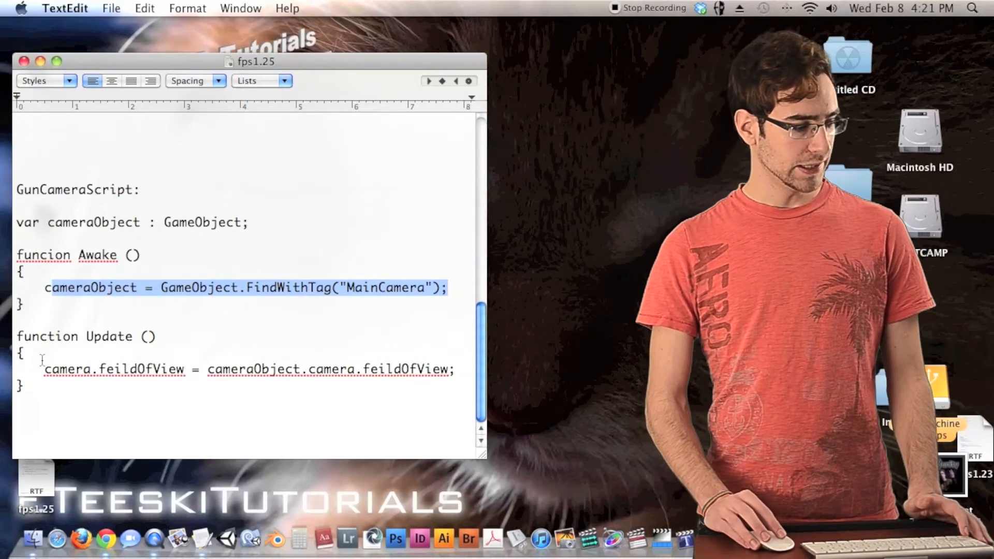
# Examine the Update function, focusing on the camera and feildOfView parts before the equals sign
pyautogui.moveTo(18, 338); pyautogui.dragTo(25, 388)
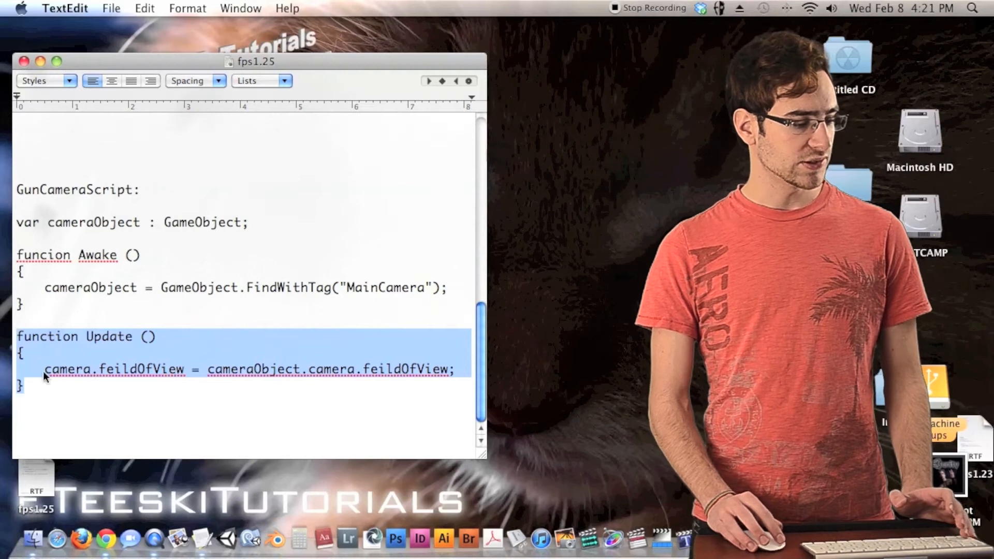
pyautogui.moveTo(45, 375); pyautogui.dragTo(93, 375)
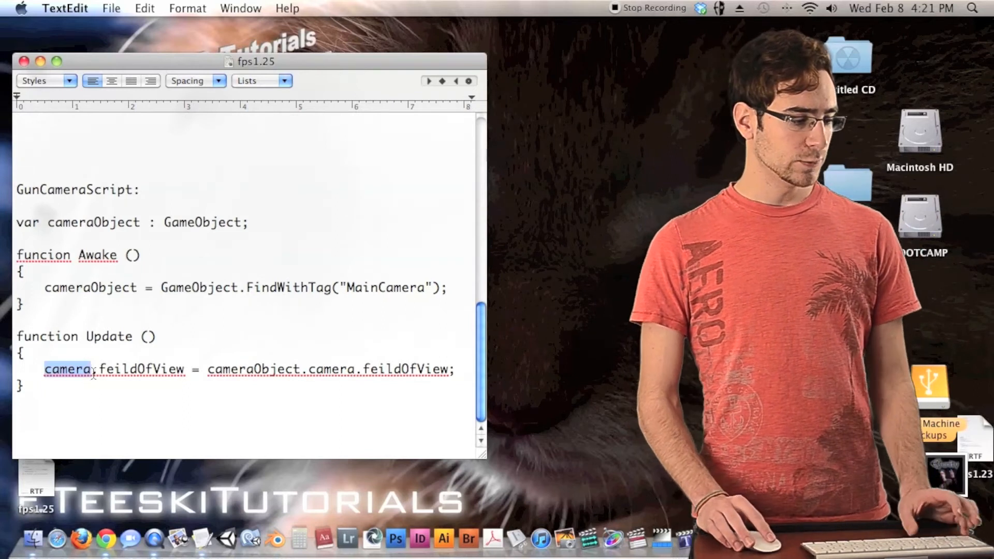
pyautogui.moveTo(99, 372); pyautogui.dragTo(179, 380)
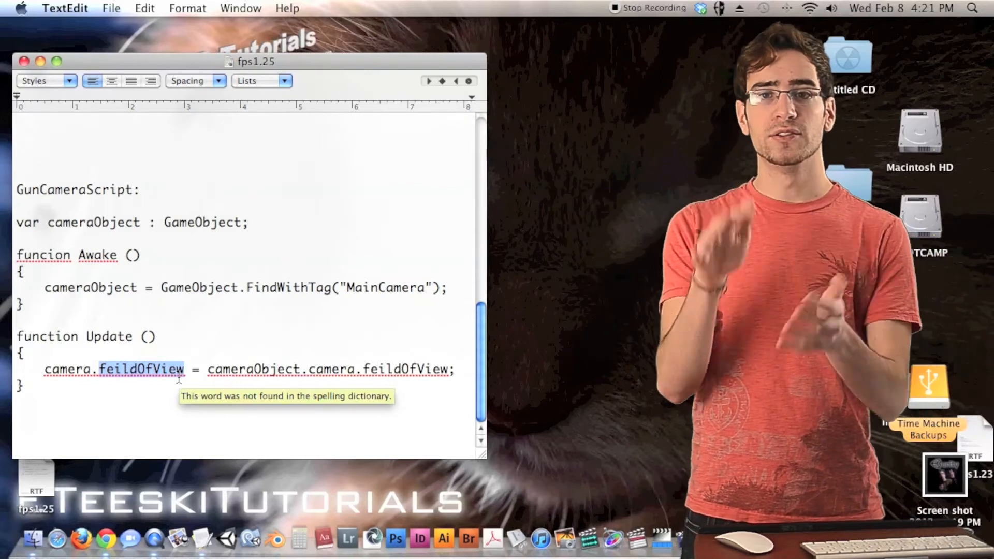
pyautogui.click(179, 379)
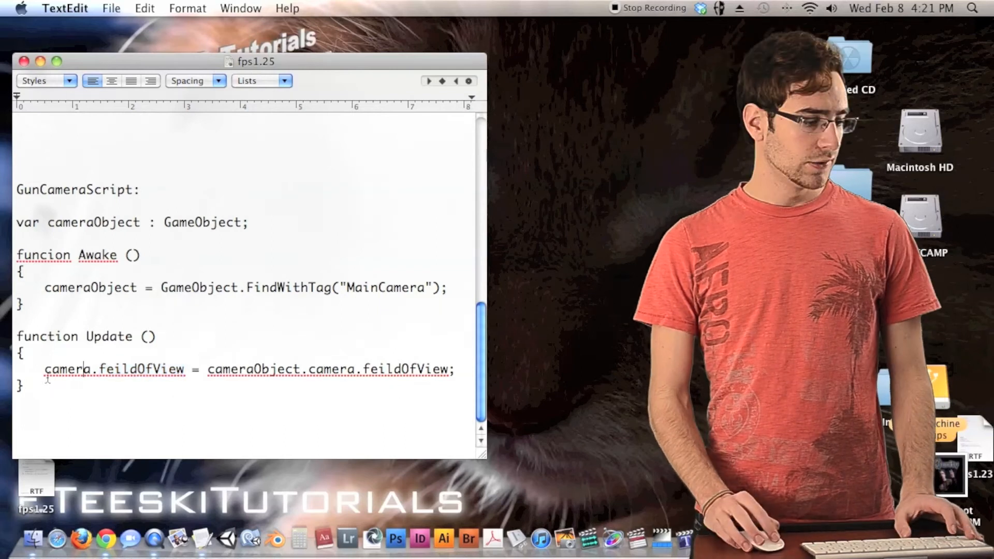
# Compare both sides of the Update assignment, camera.feildOfView against cameraObject.camera.feildOfView, and review the whole line
pyautogui.moveTo(44, 372); pyautogui.dragTo(202, 378)
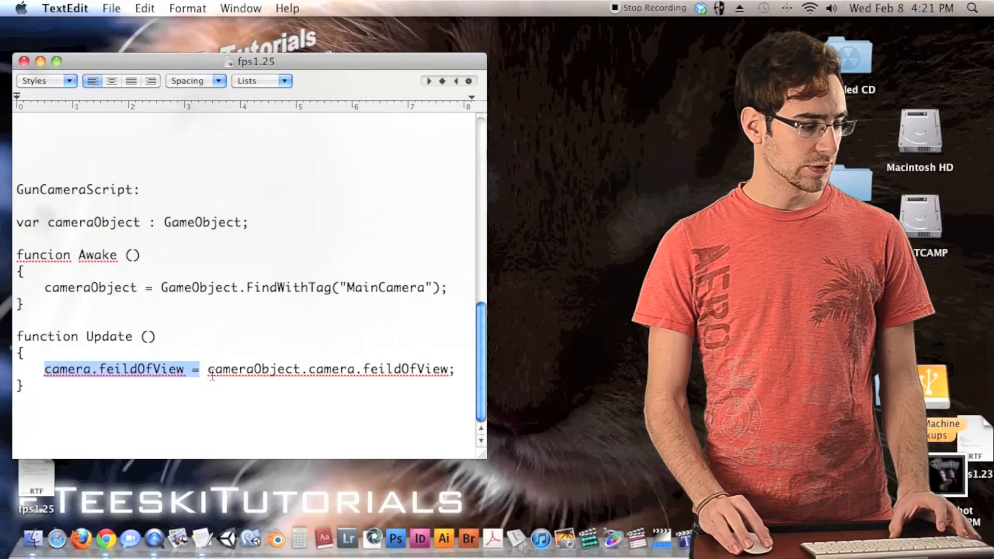
pyautogui.moveTo(207, 371); pyautogui.dragTo(458, 370)
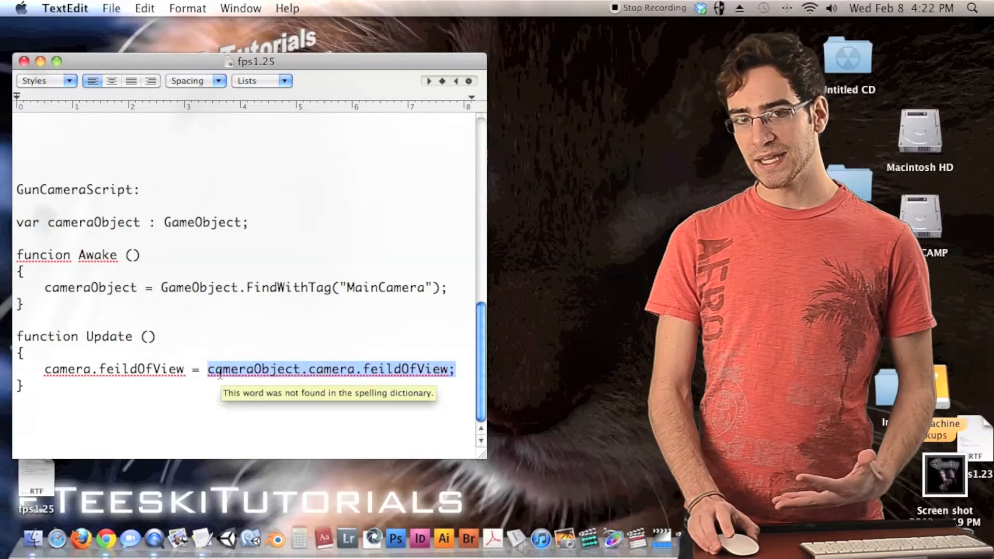
pyautogui.moveTo(40, 361); pyautogui.dragTo(459, 373)
pyautogui.click(38, 371)
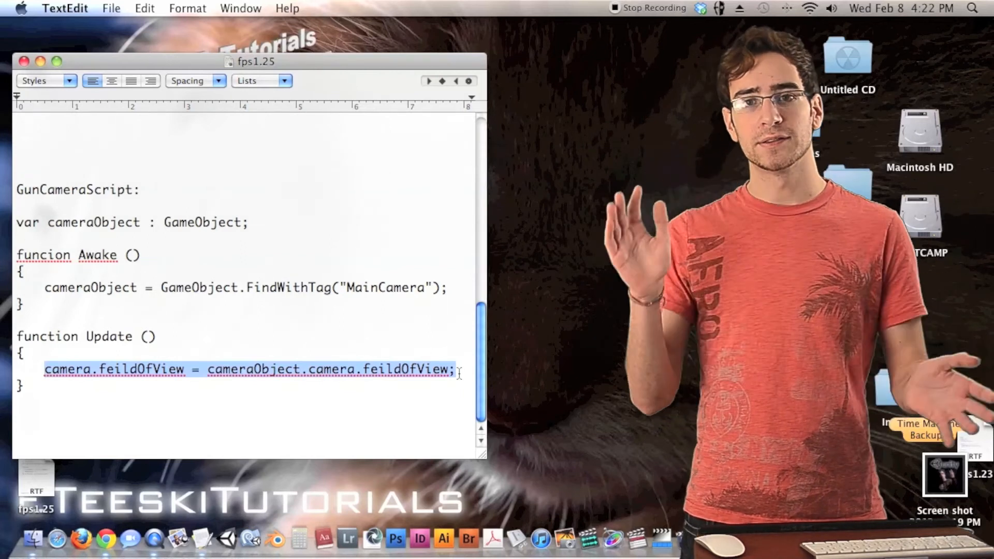
pyautogui.click(382, 414)
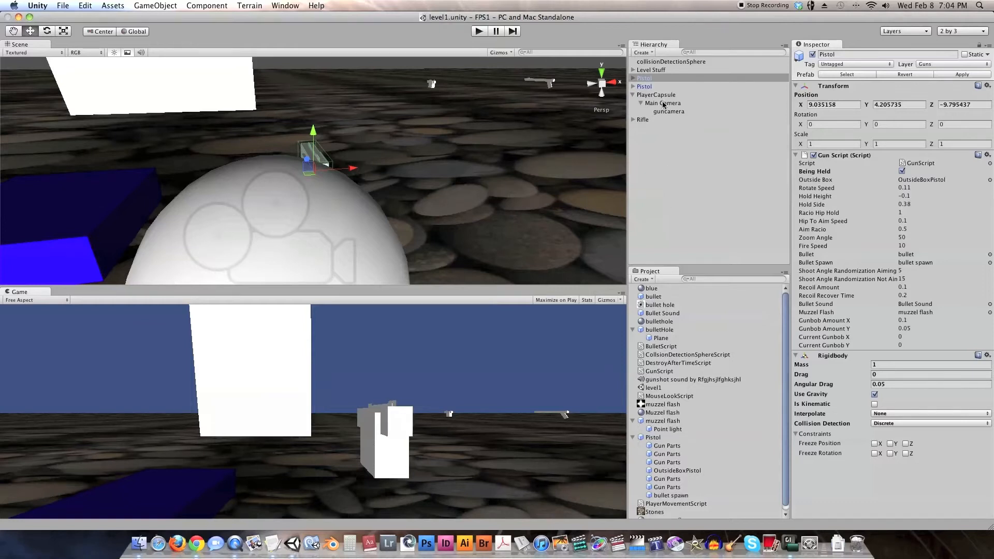
# In Unity, delete the Pistol that is not being held from the level1 scene
pyautogui.click(657, 87)
pyautogui.click(661, 79)
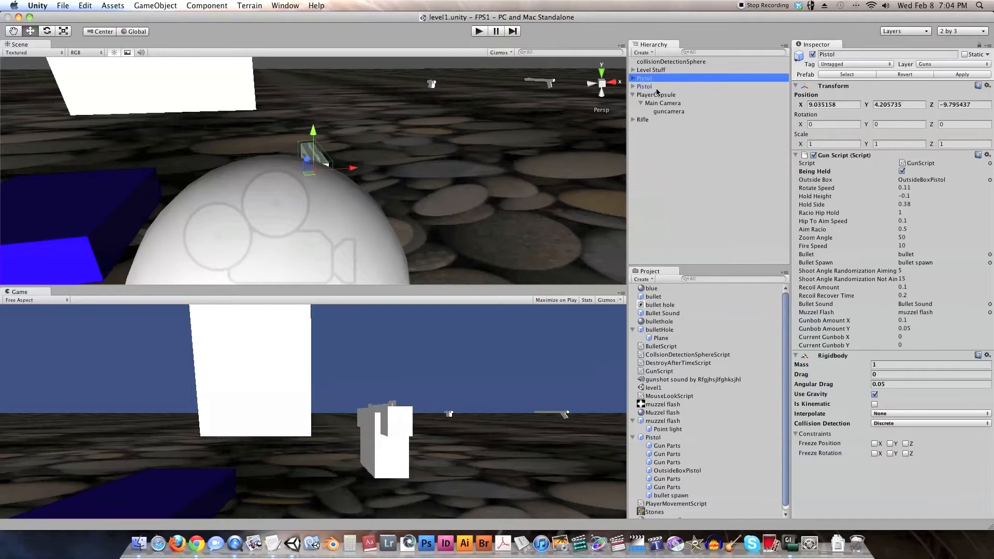
pyautogui.click(656, 88)
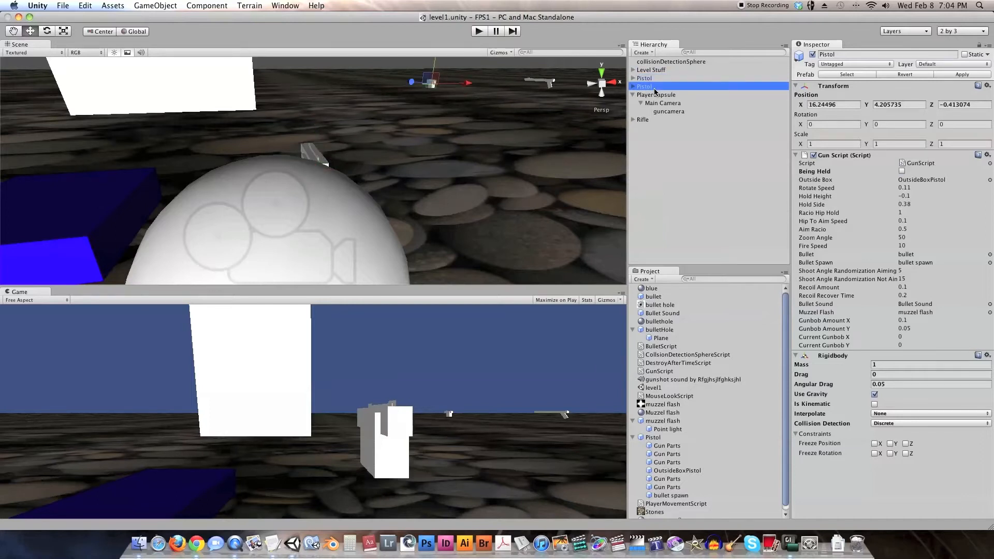
pyautogui.press('super+BackSpace')
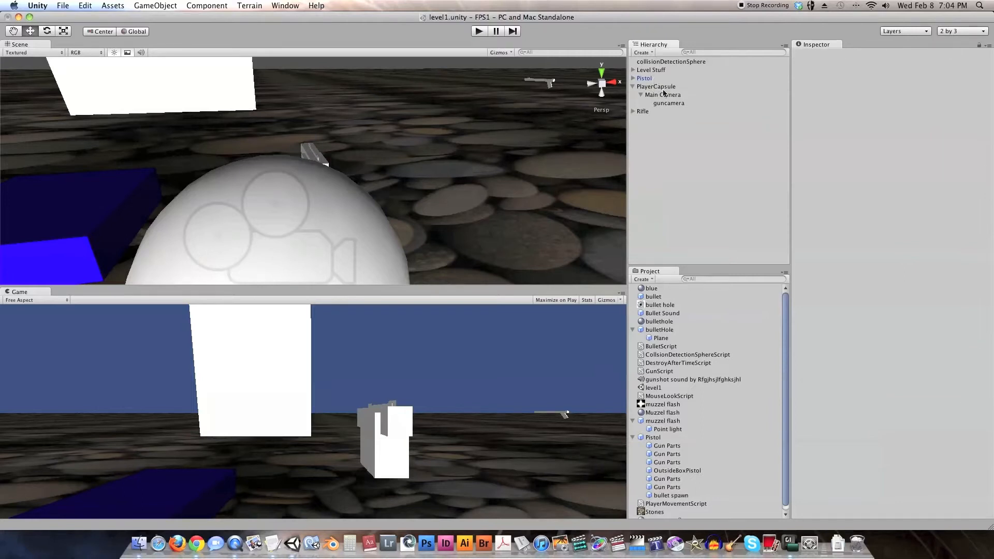
# Set the remaining Pistol's Zoom Angle to 5 and update the Pistol prefab from that scene object
pyautogui.click(644, 78)
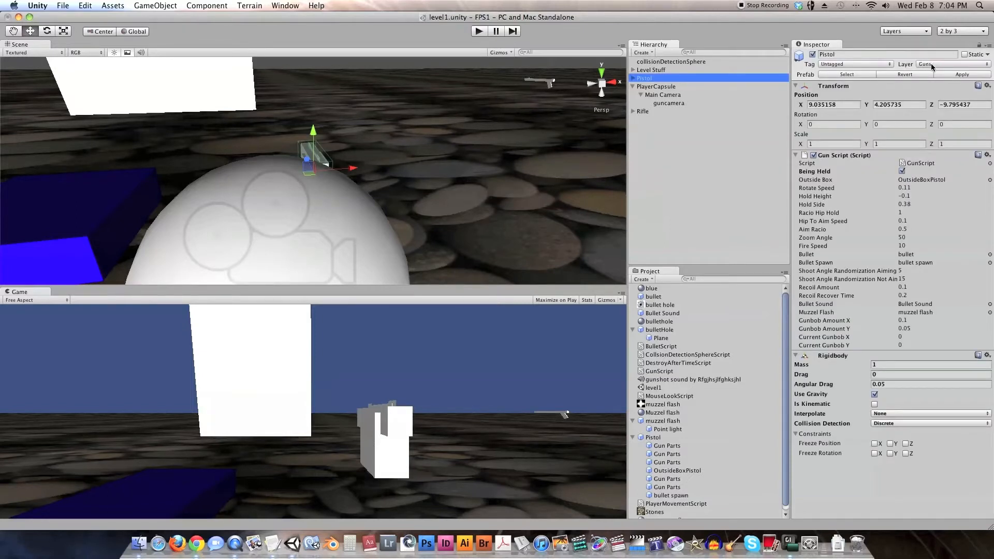
pyautogui.click(899, 238)
pyautogui.write('5')
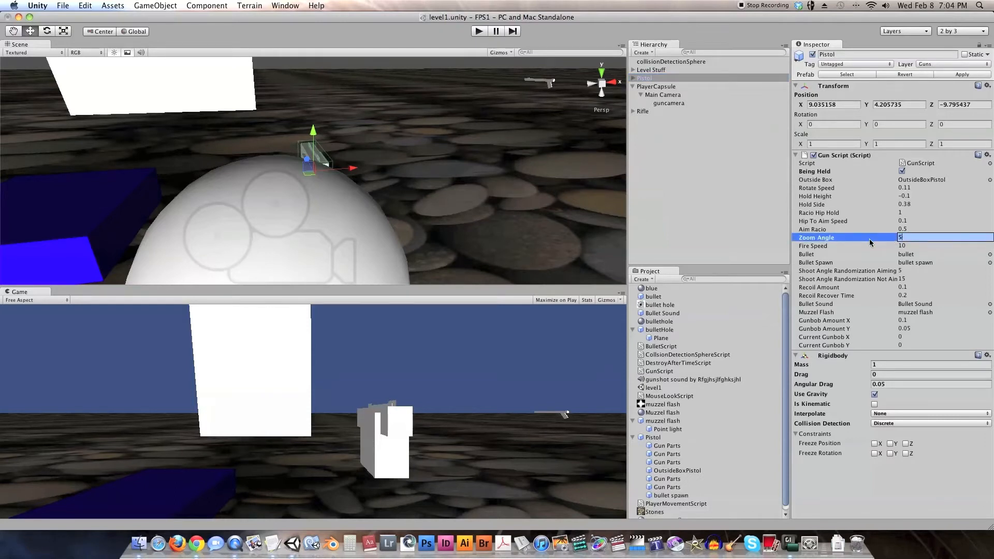
pyautogui.press('Return')
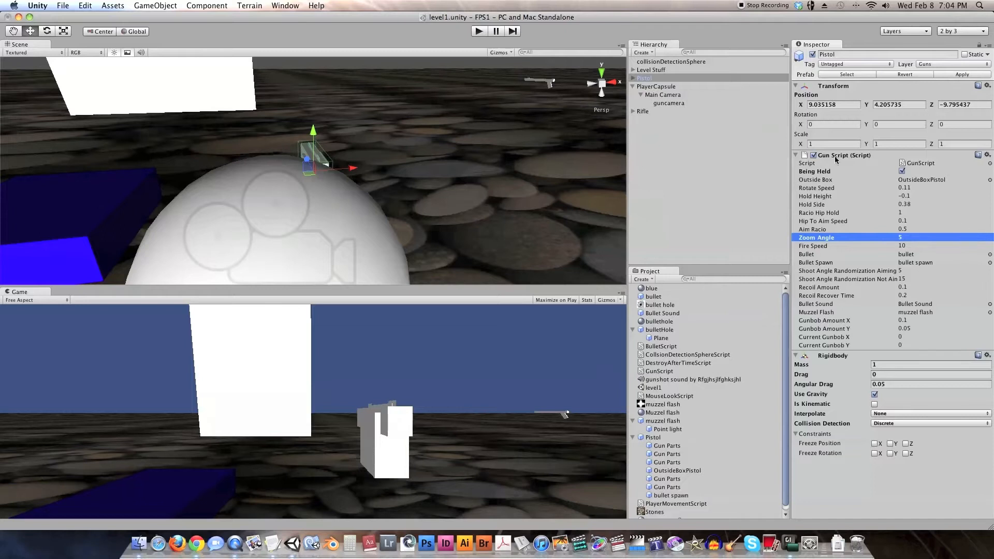
pyautogui.moveTo(670, 78); pyautogui.dragTo(654, 439)
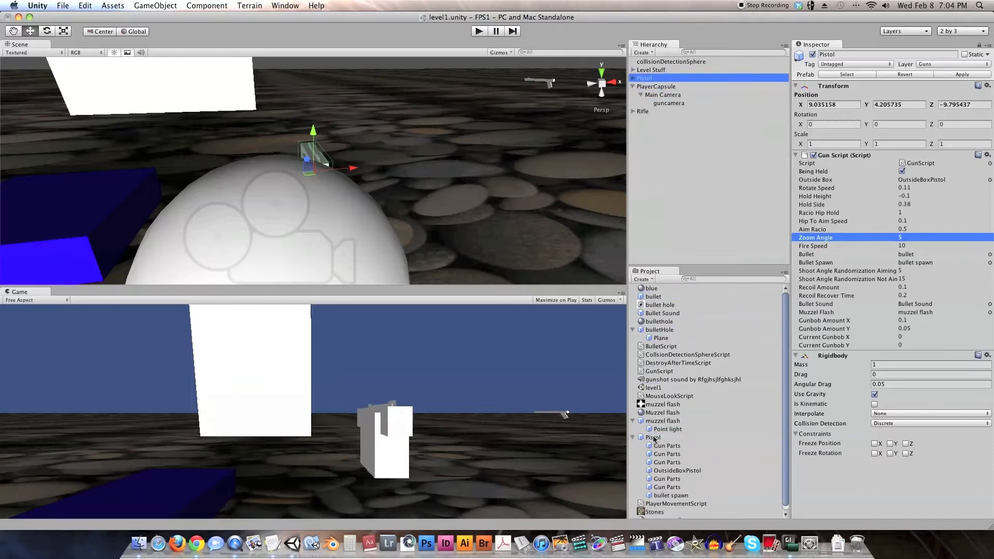
# Collapse the Pistol prefab and place two instances of it on the stone floor beyond the player capsule
pyautogui.click(633, 439)
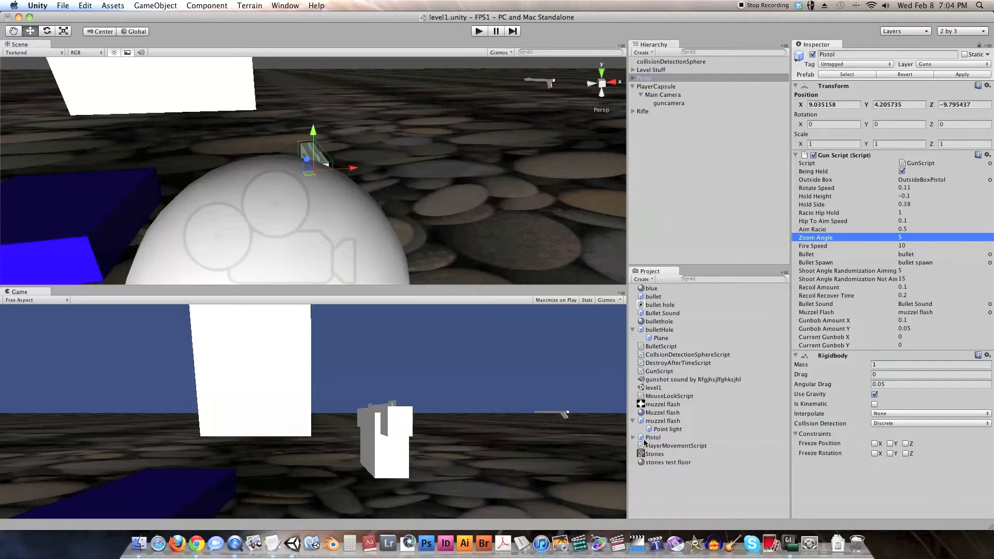
pyautogui.moveTo(643, 439); pyautogui.dragTo(455, 140)
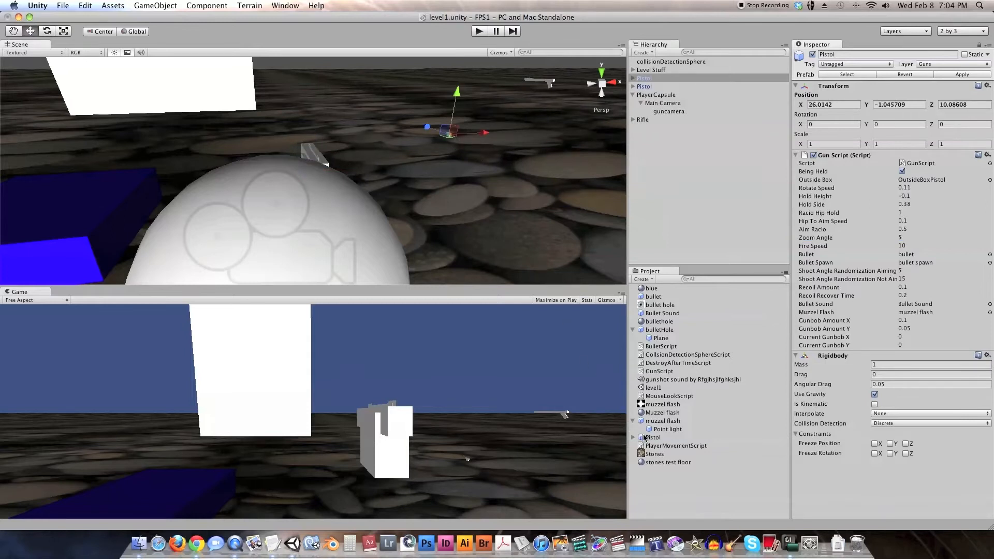
pyautogui.moveTo(643, 438); pyautogui.dragTo(369, 120)
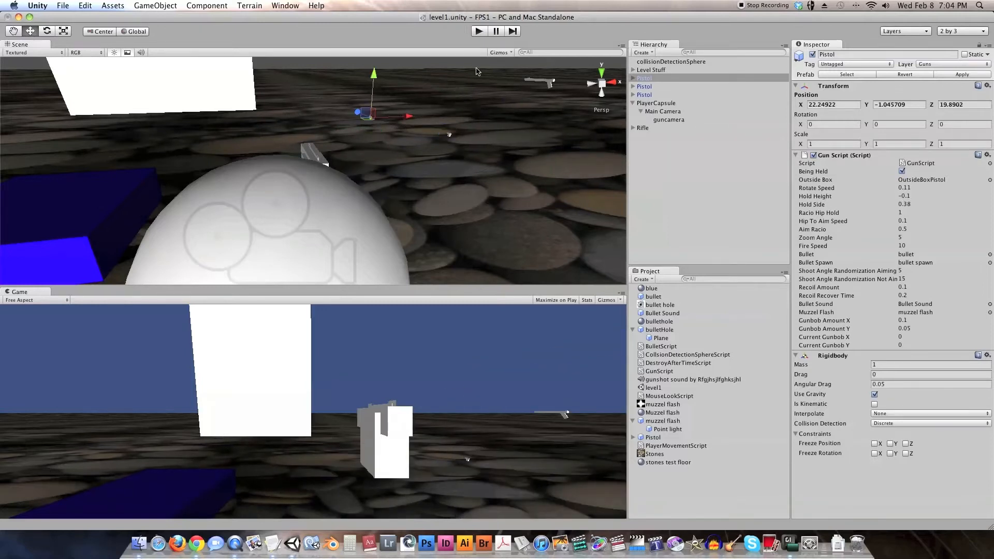
# Play-test the level by walking around with the newly placed pistols in the scene, and stop the game
pyautogui.click(479, 33)
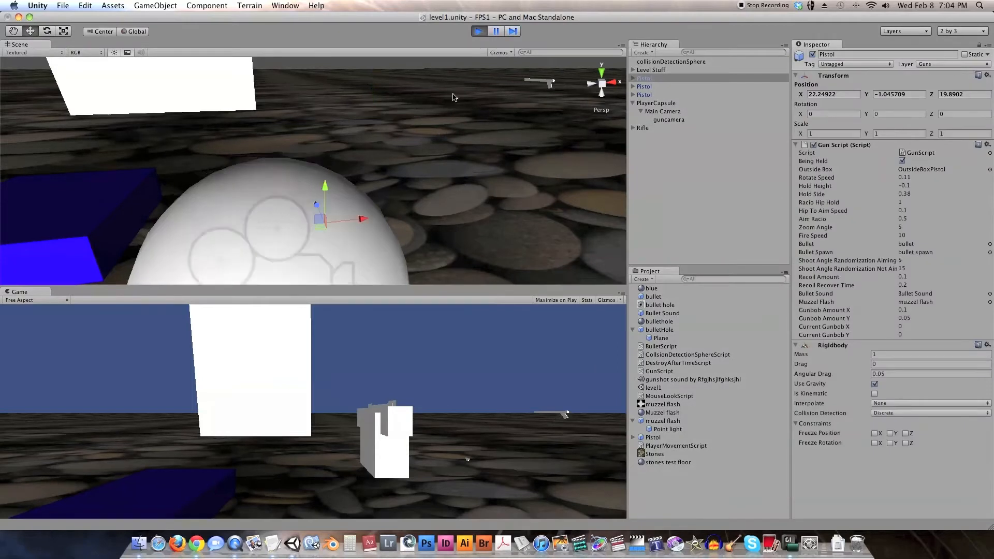
pyautogui.press('w')
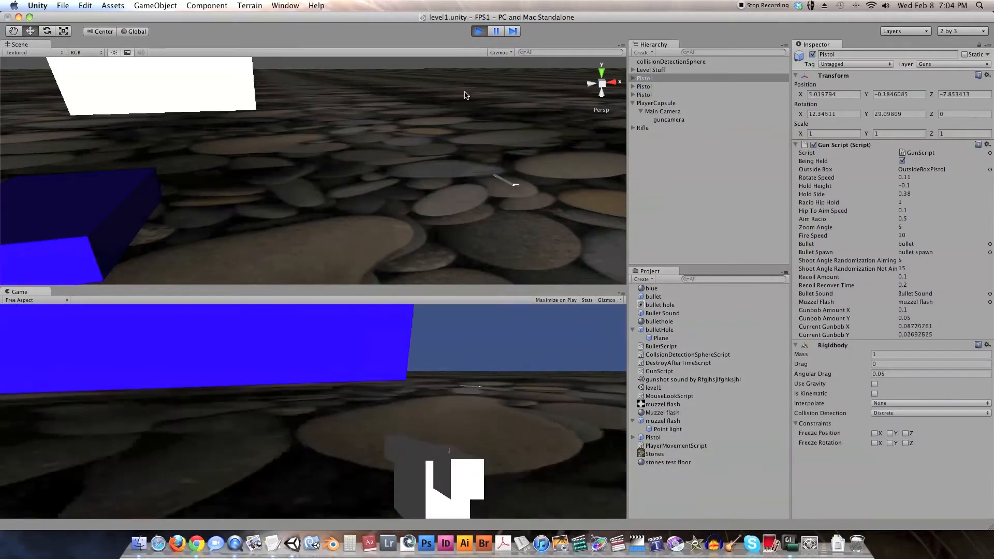
pyautogui.press('d')
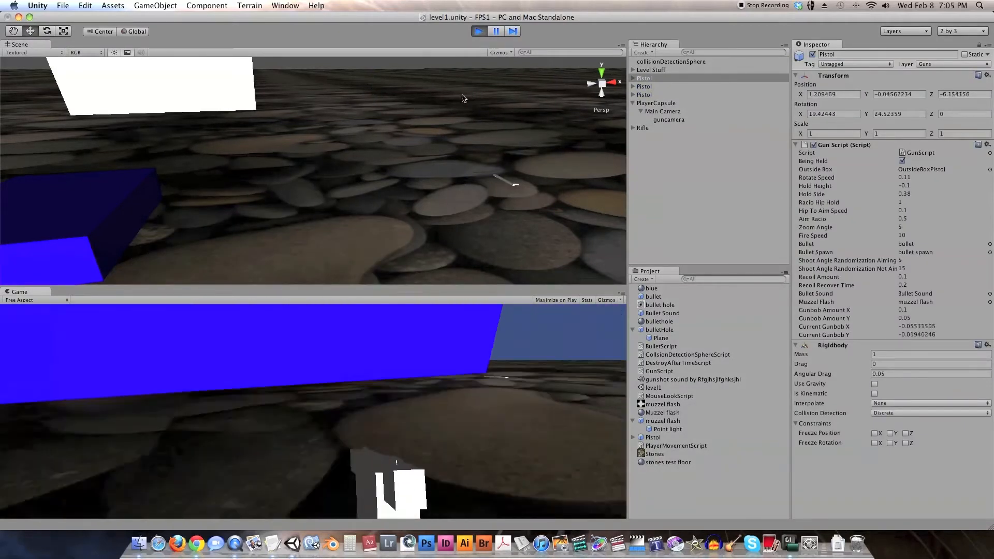
pyautogui.press('s')
pyautogui.press('w')
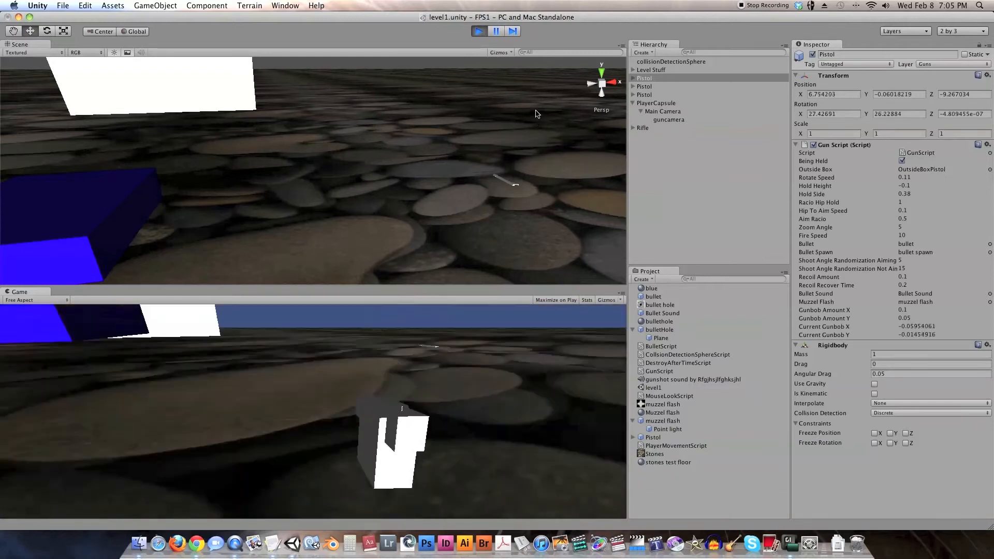
pyautogui.press('w')
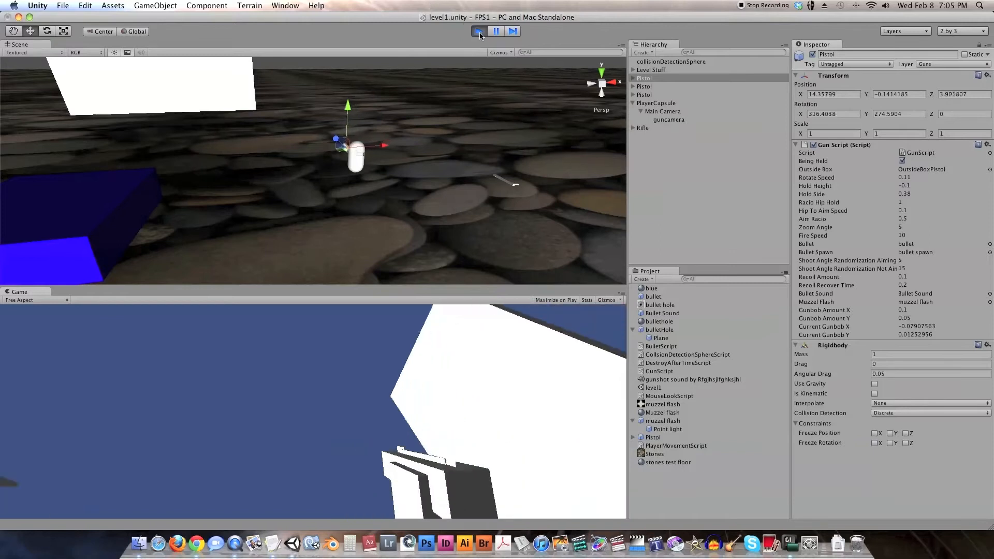
pyautogui.click(480, 32)
# Raise the two newly placed pistols together to a Y position of about -0.36 and briefly play-test the level
pyautogui.click(646, 87)
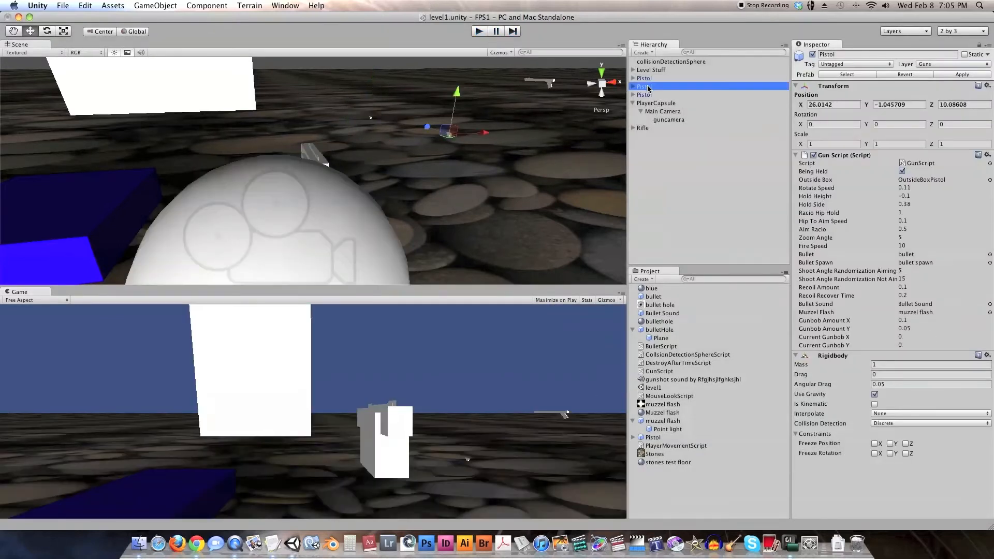
pyautogui.keyDown('shift'); pyautogui.click(645, 78); pyautogui.keyUp('shift')
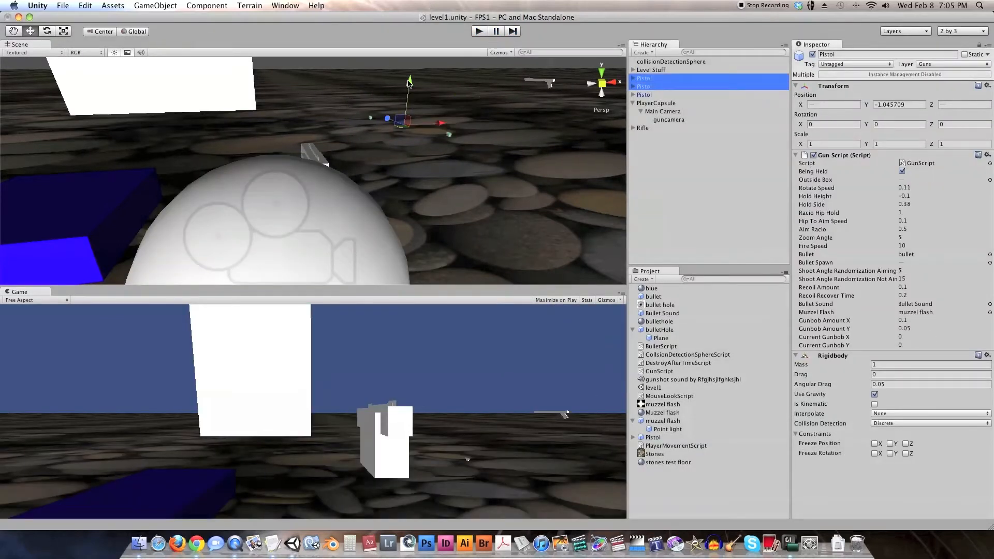
pyautogui.moveTo(409, 83); pyautogui.dragTo(410, 76)
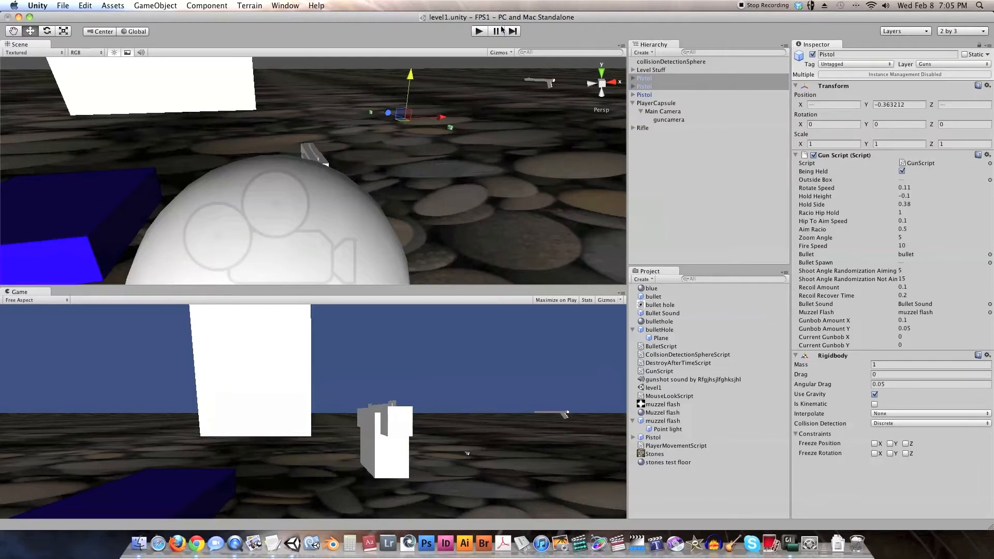
pyautogui.click(479, 32)
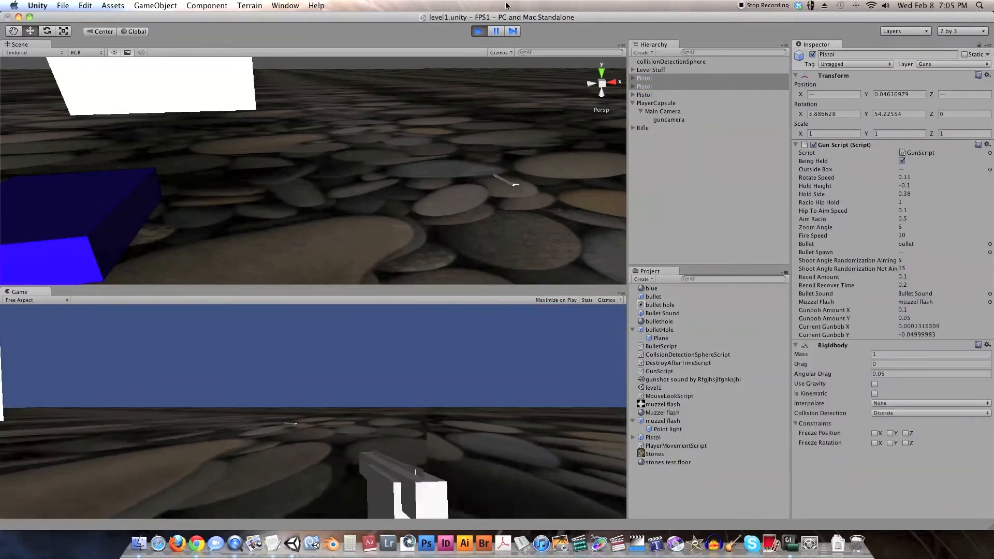
pyautogui.click(479, 31)
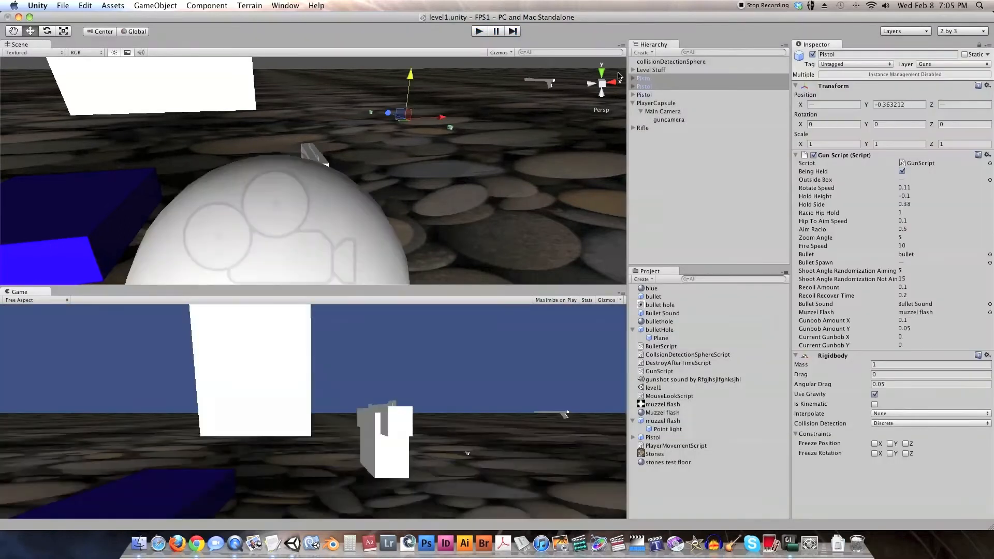
# Turn off Being Held for both newly placed pistols and inspect the individual Pistol settings
pyautogui.click(903, 172)
pyautogui.click(646, 87)
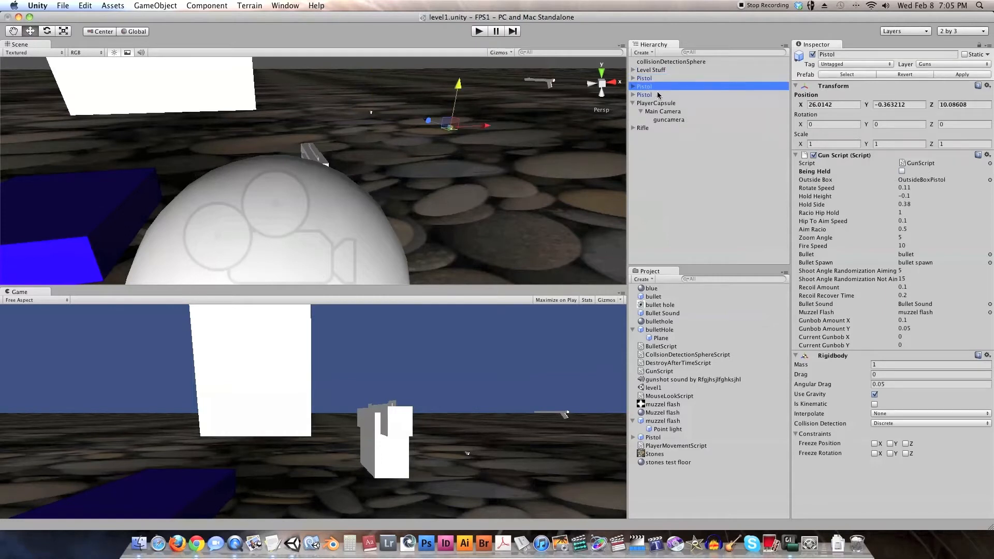
pyautogui.click(657, 94)
# Play-test the level by walking to a placed pistol, swapping the held gun for it and moving around, and stop the game
pyautogui.click(477, 34)
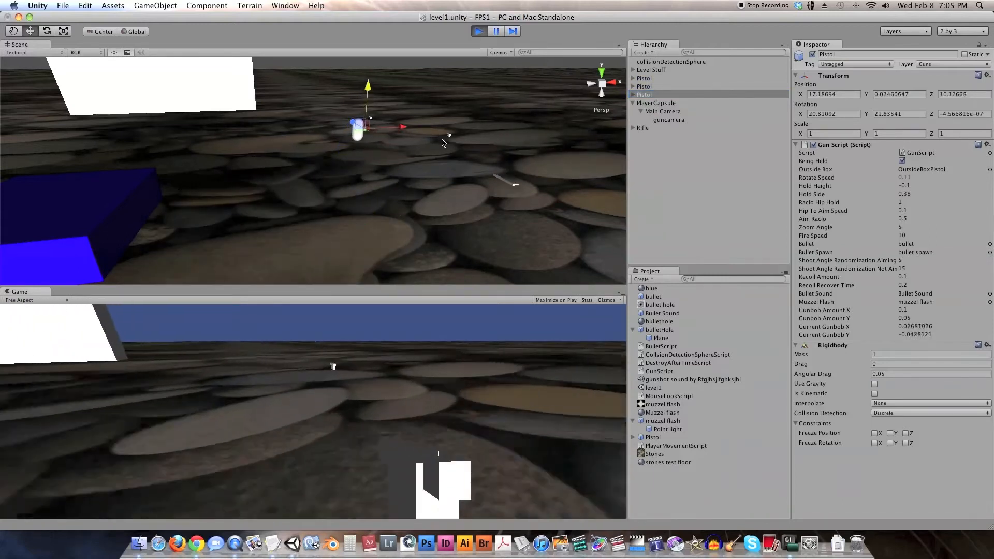
pyautogui.press('w')
pyautogui.press('e')
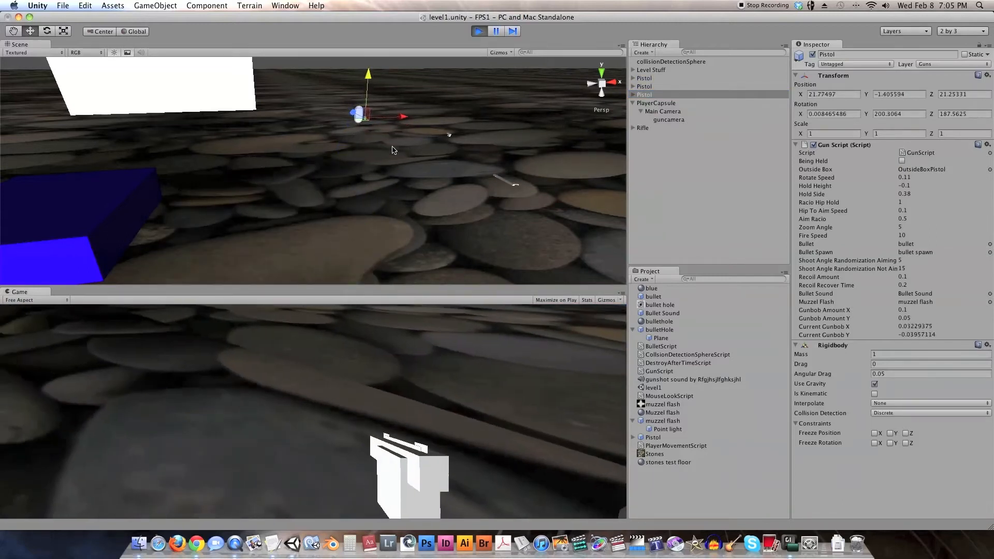
pyautogui.press('w')
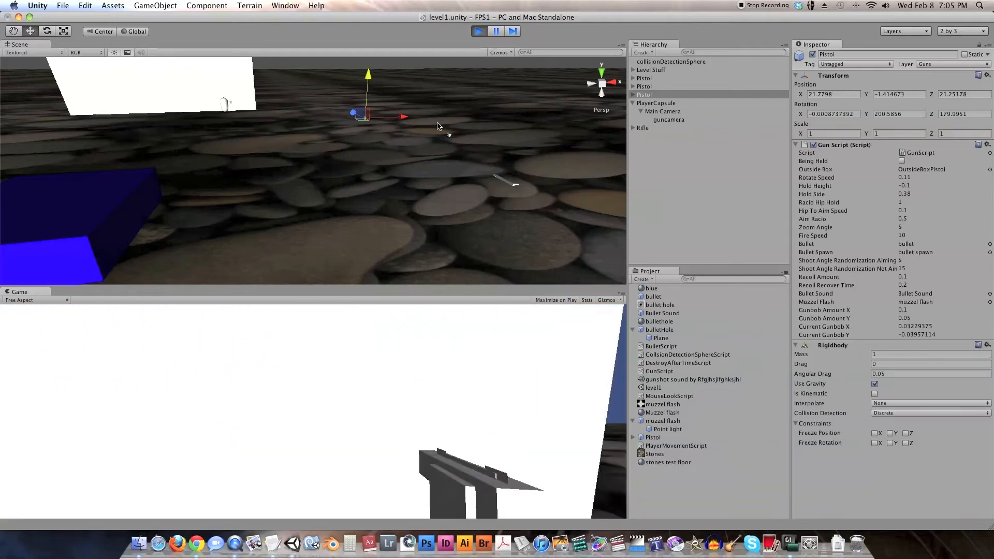
pyautogui.press('w')
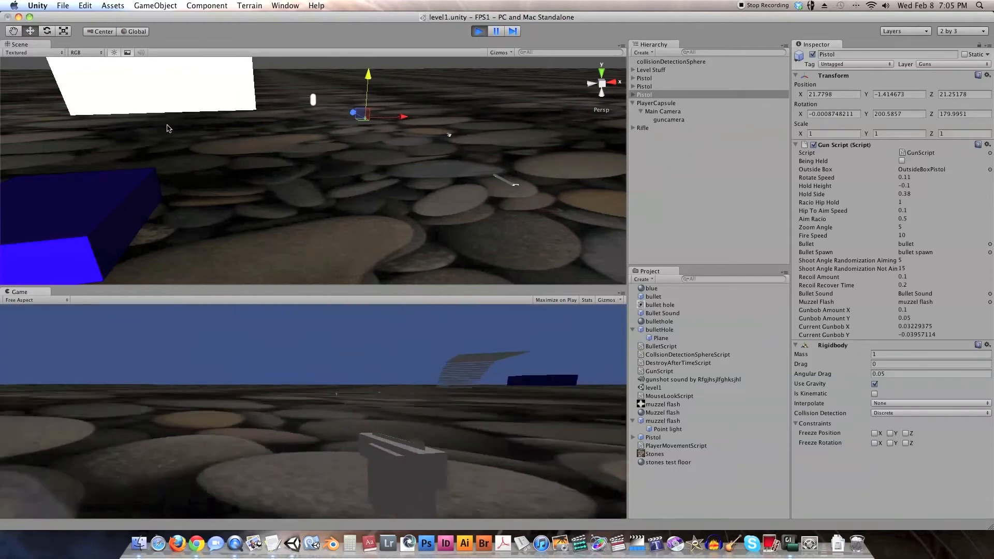
pyautogui.press('w')
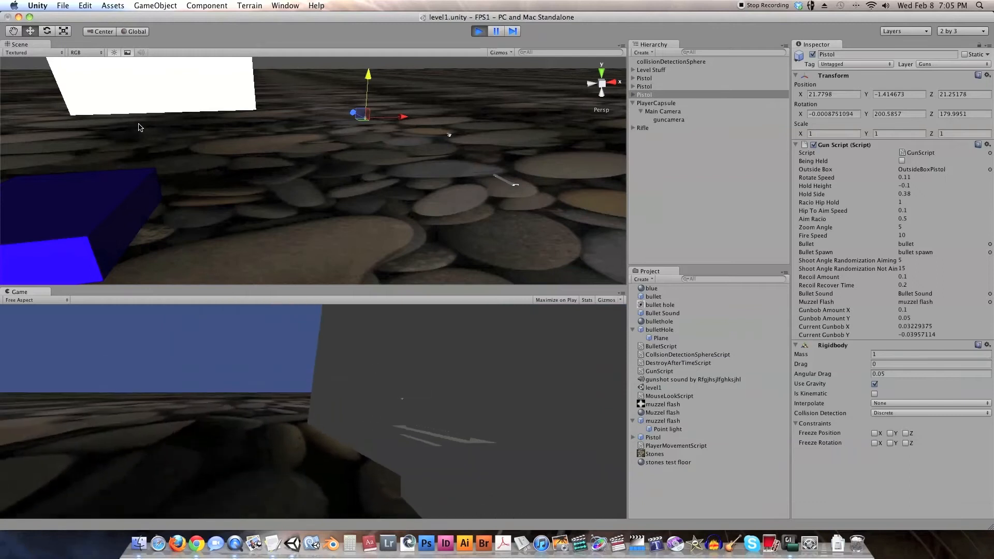
pyautogui.press('w')
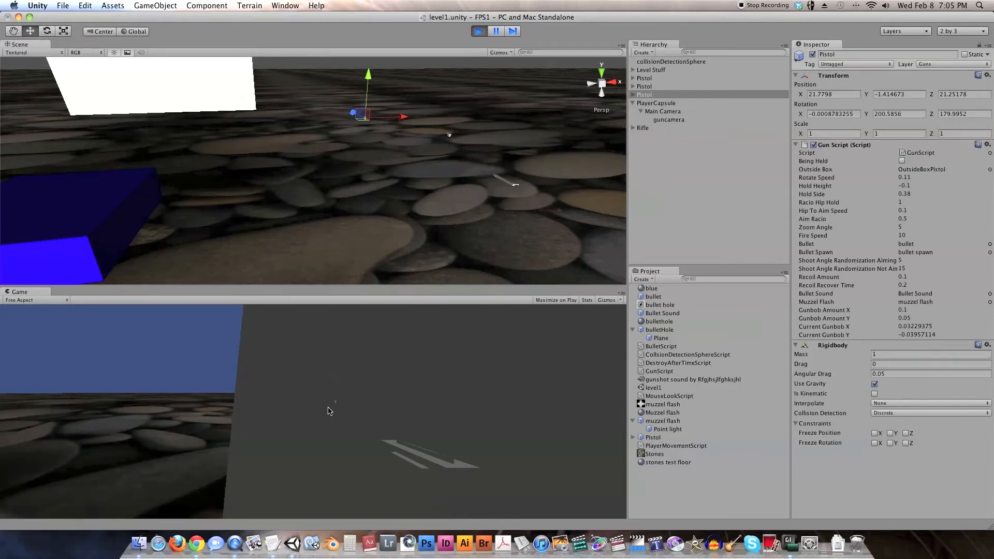
pyautogui.click(478, 31)
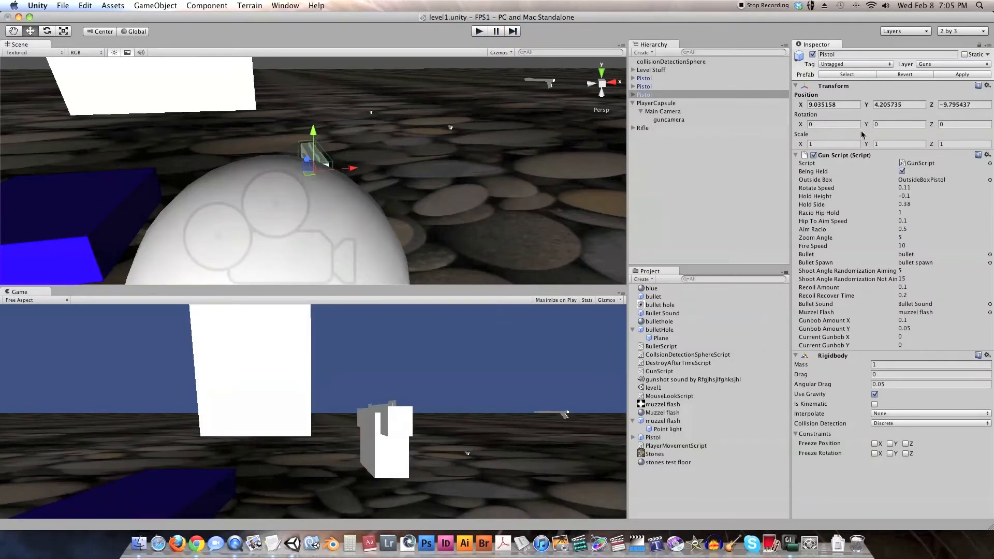
# Delete the two extra pistols from the scene and check the child objects of the remaining Pistol
pyautogui.click(664, 87)
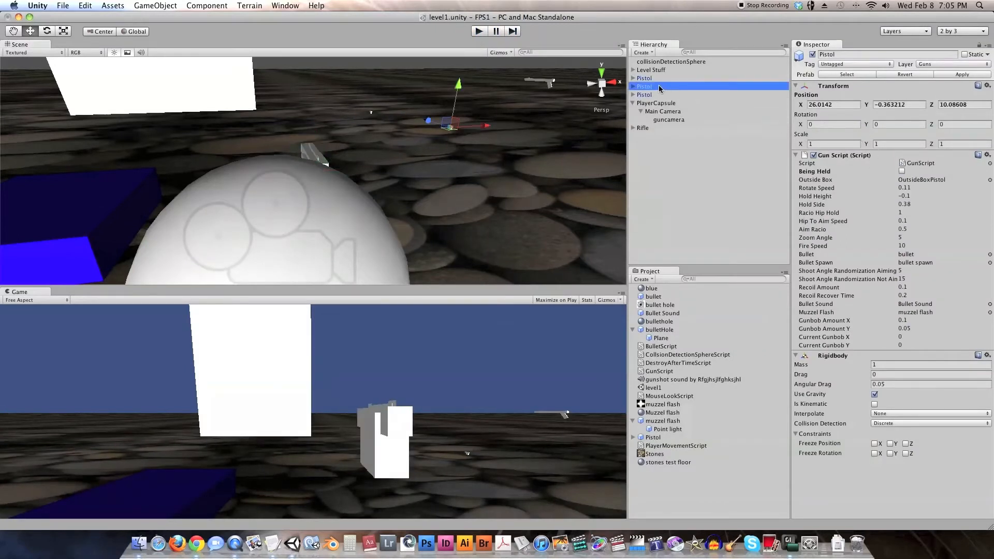
pyautogui.keyDown('shift'); pyautogui.click(657, 78); pyautogui.keyUp('shift')
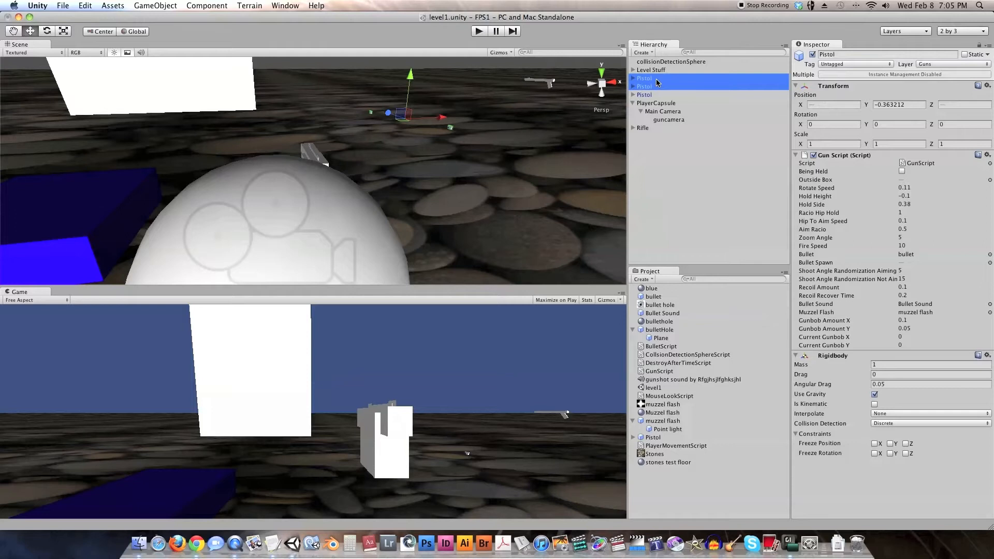
pyautogui.press('super+BackSpace')
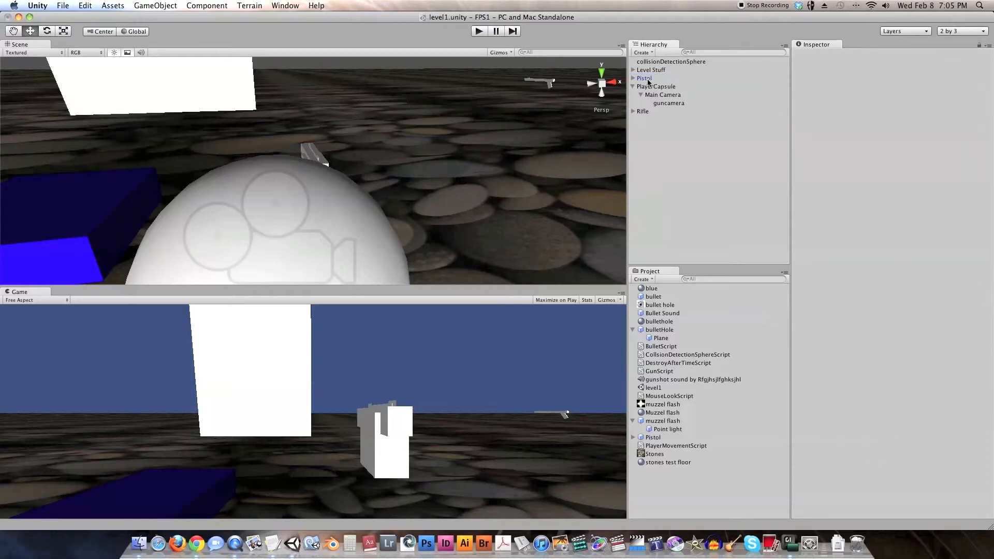
pyautogui.click(648, 79)
pyautogui.click(632, 78)
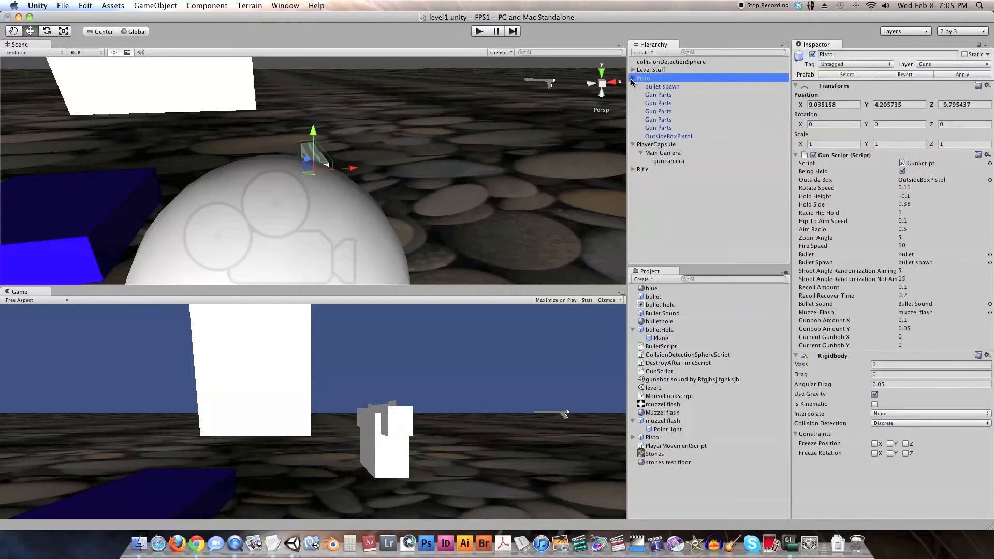
pyautogui.click(632, 79)
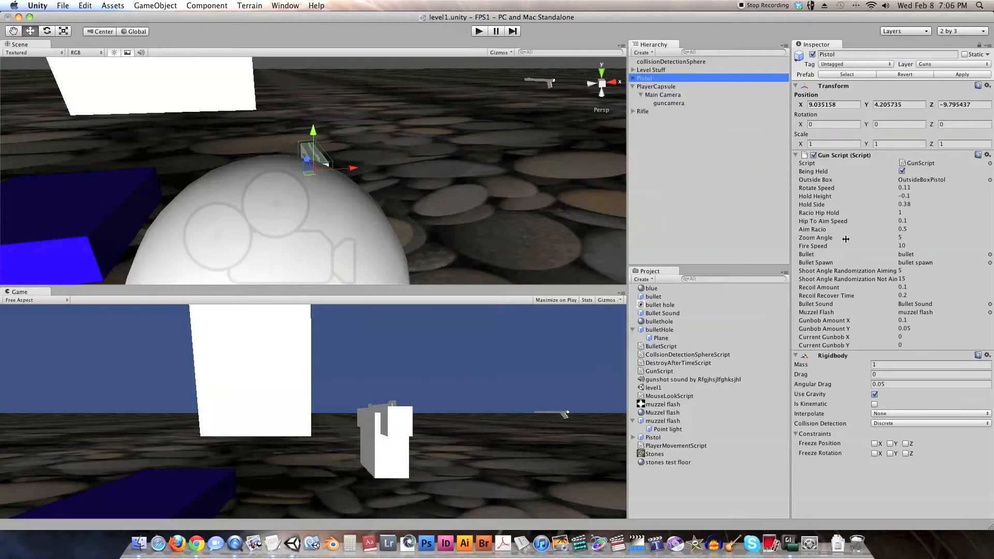
# Open GunScript in MonoDevelop, declare "var gunModelObjects : GameObject[];" on its own line before the Awake function, and save the script
pyautogui.click(909, 164)
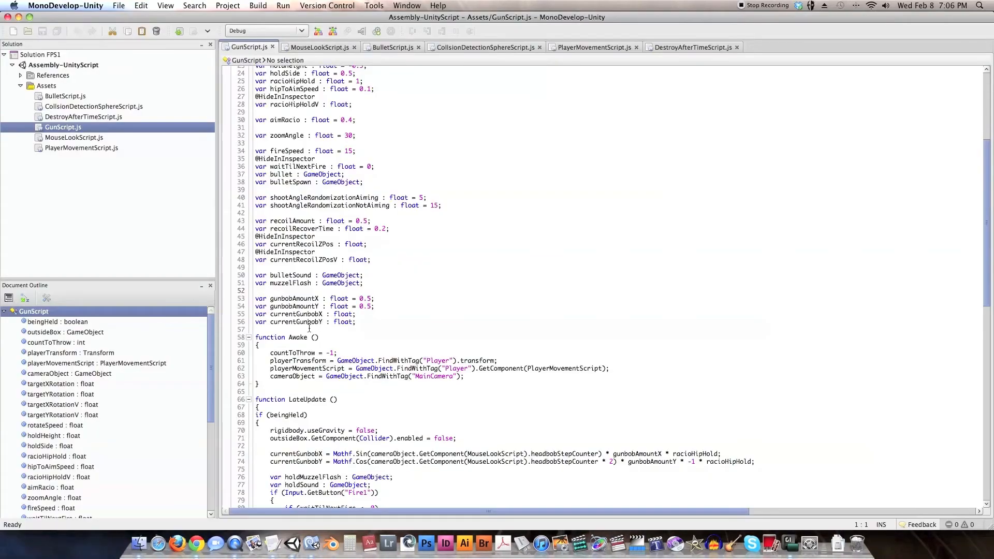
pyautogui.press('Return')
pyautogui.press('Return')
pyautogui.press('Up')
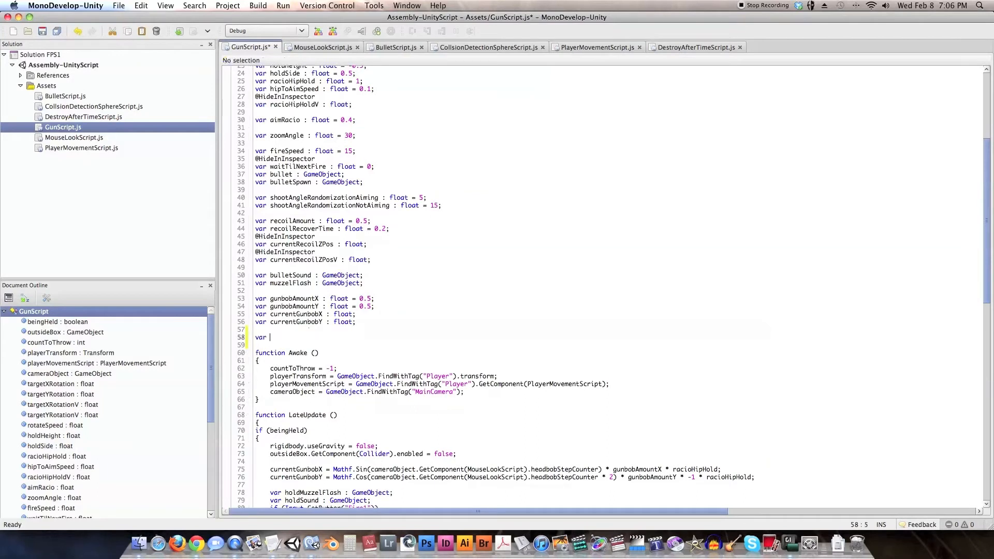
pyautogui.write('var gunModelObjec')
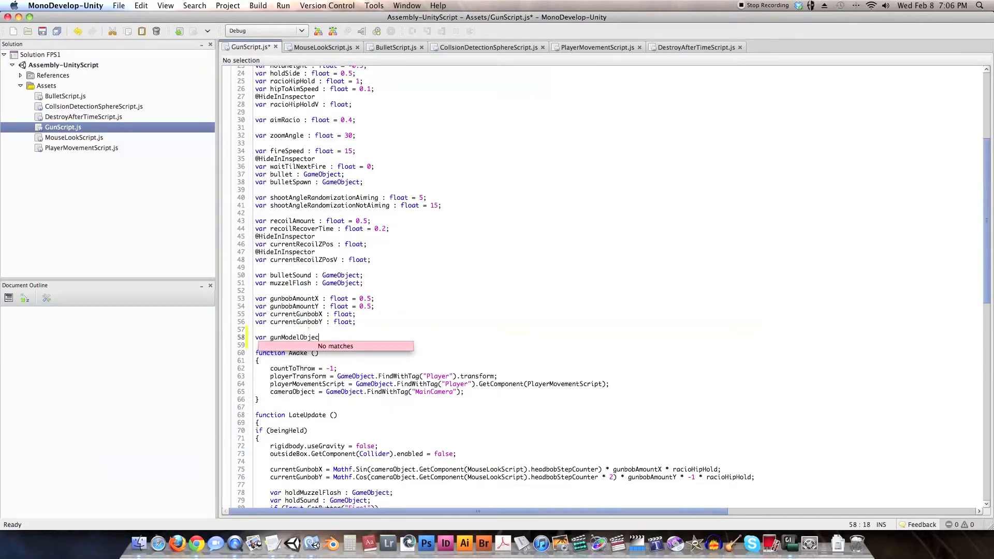
pyautogui.write('ts : Go')
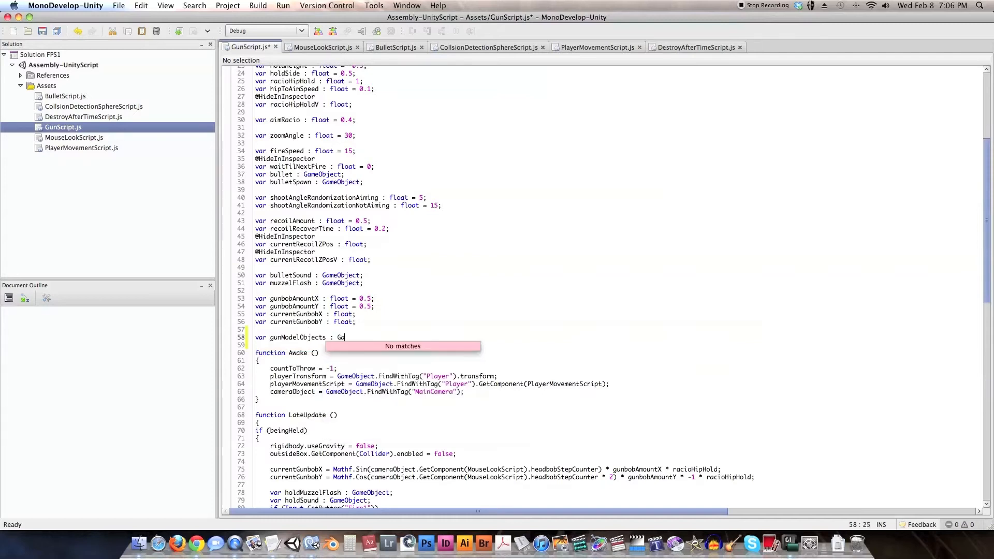
pyautogui.press('BackSpace')
pyautogui.write('ameObject[];')
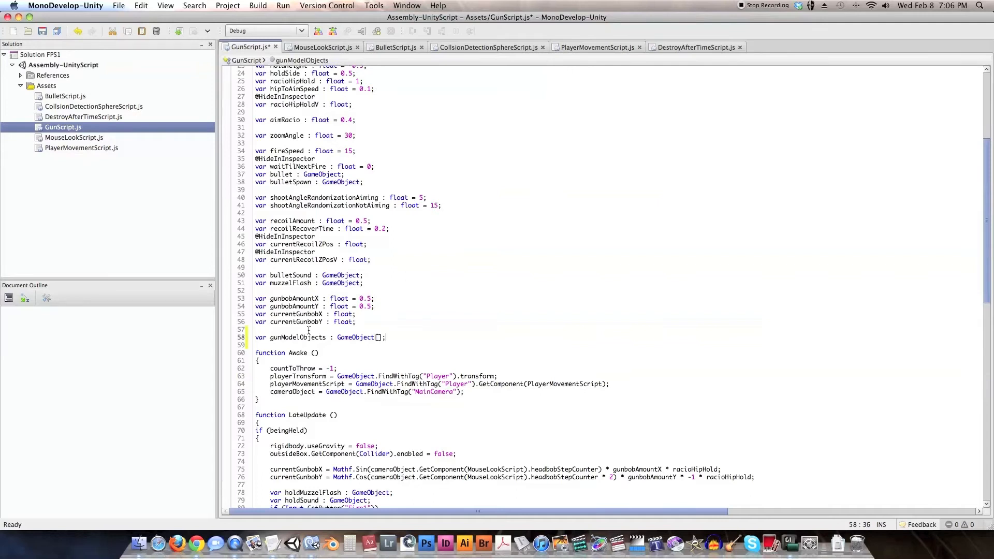
pyautogui.press('super+s')
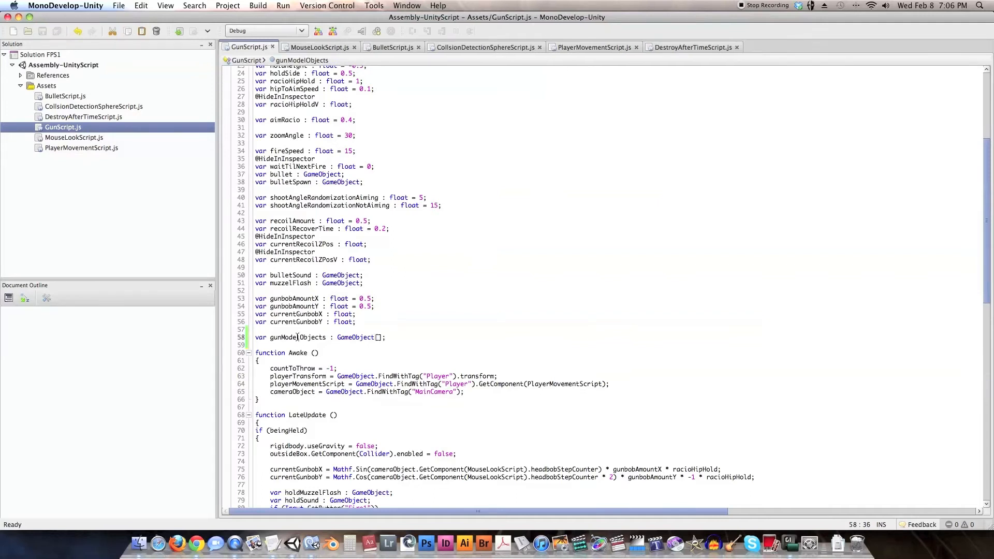
pyautogui.moveTo(270, 337); pyautogui.dragTo(369, 348)
pyautogui.click(374, 339)
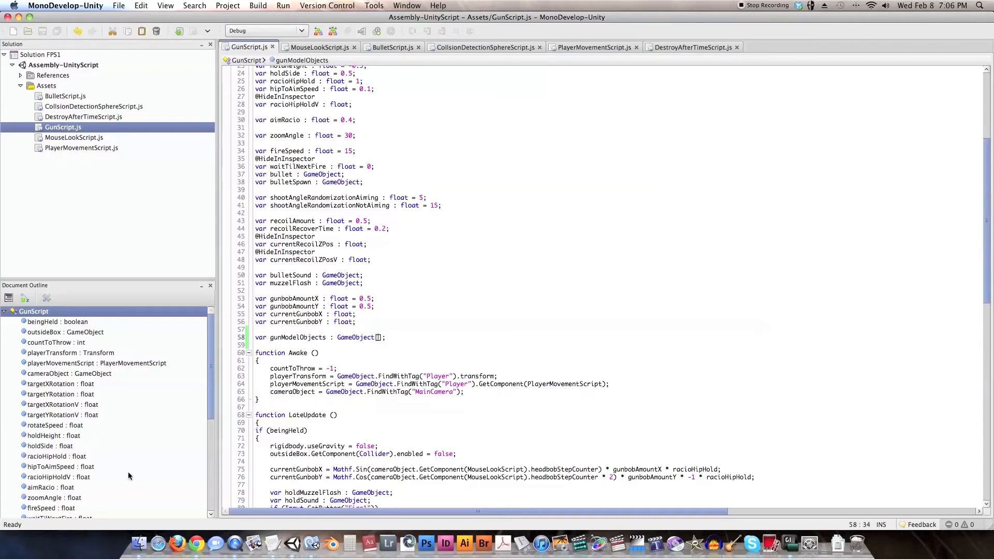
# Switch back to Unity, expand the Pistol's Gun Model Objects array, and examine each of its Gun Parts children in the scene
pyautogui.click(287, 541)
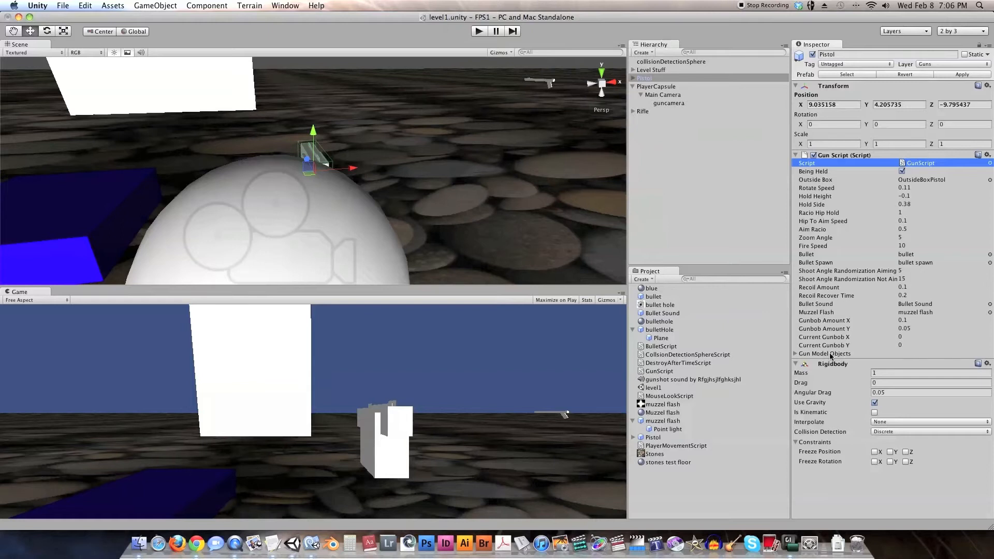
pyautogui.click(795, 354)
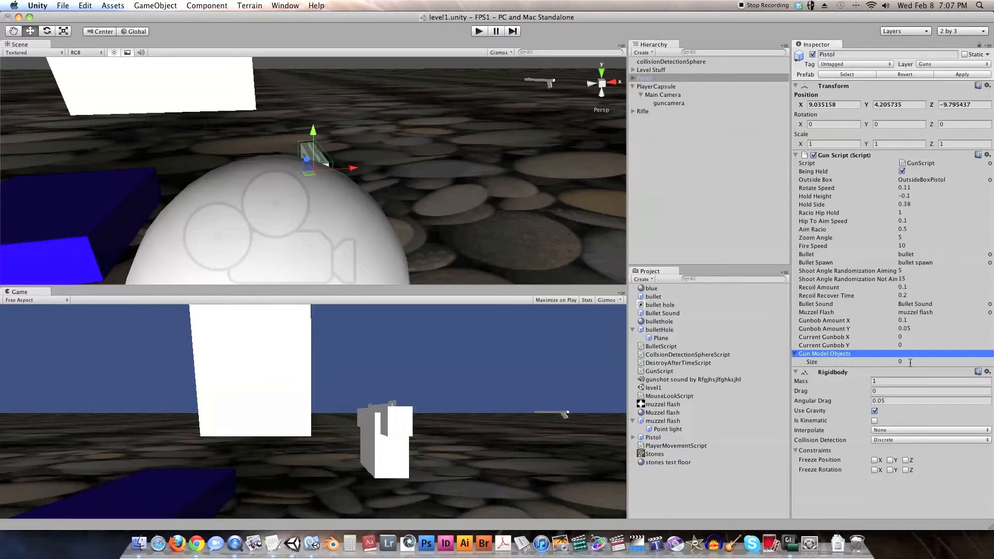
pyautogui.click(633, 78)
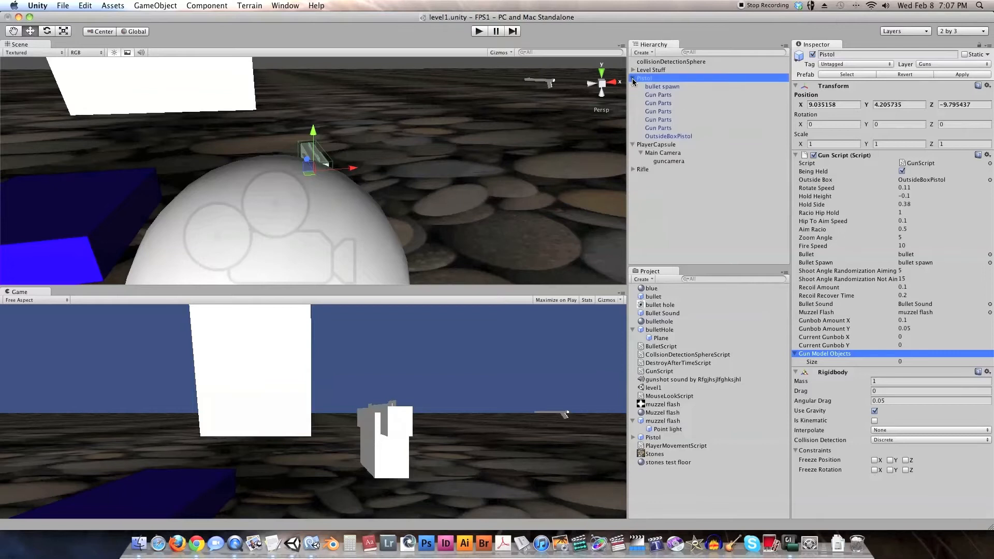
pyautogui.click(658, 95)
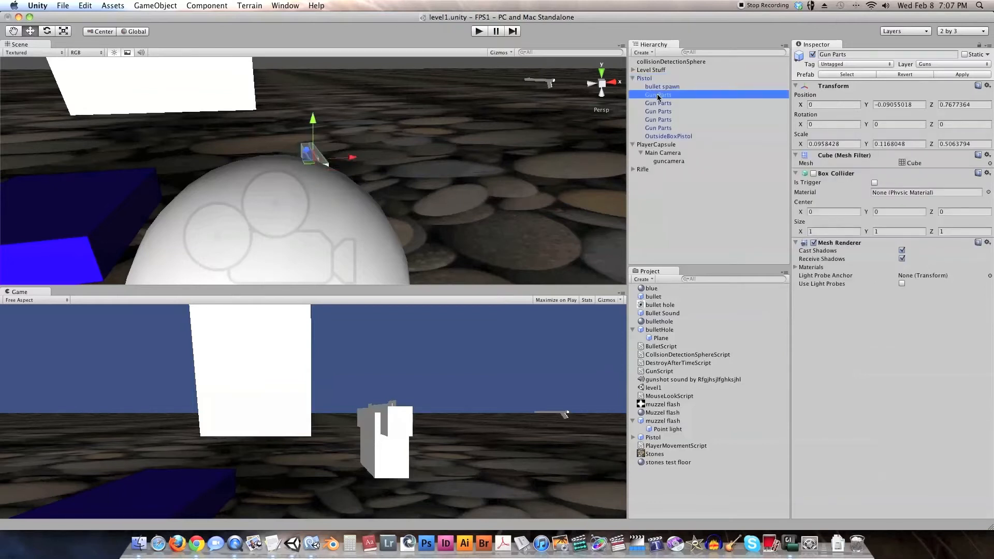
pyautogui.doubleClick(659, 95)
pyautogui.click(658, 103)
pyautogui.click(659, 112)
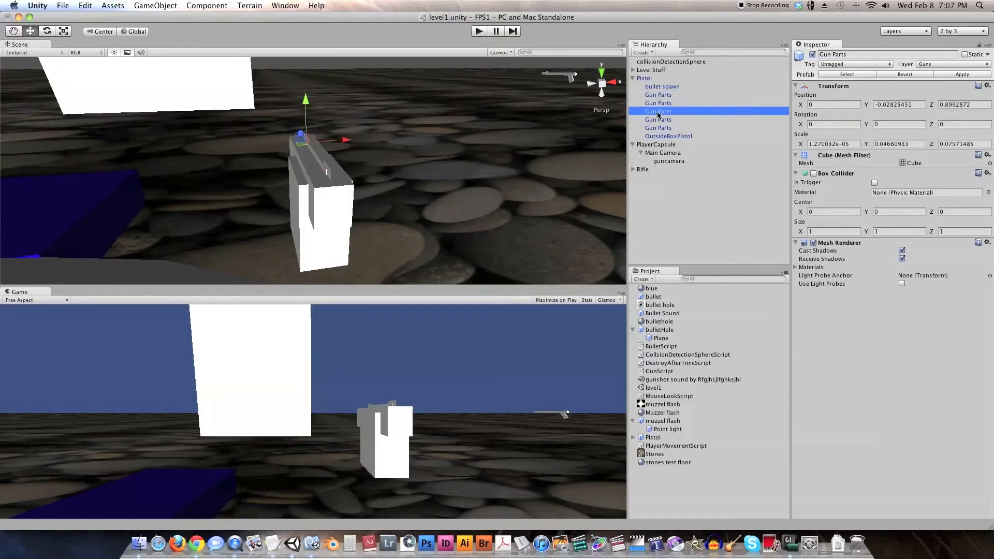
pyautogui.click(661, 120)
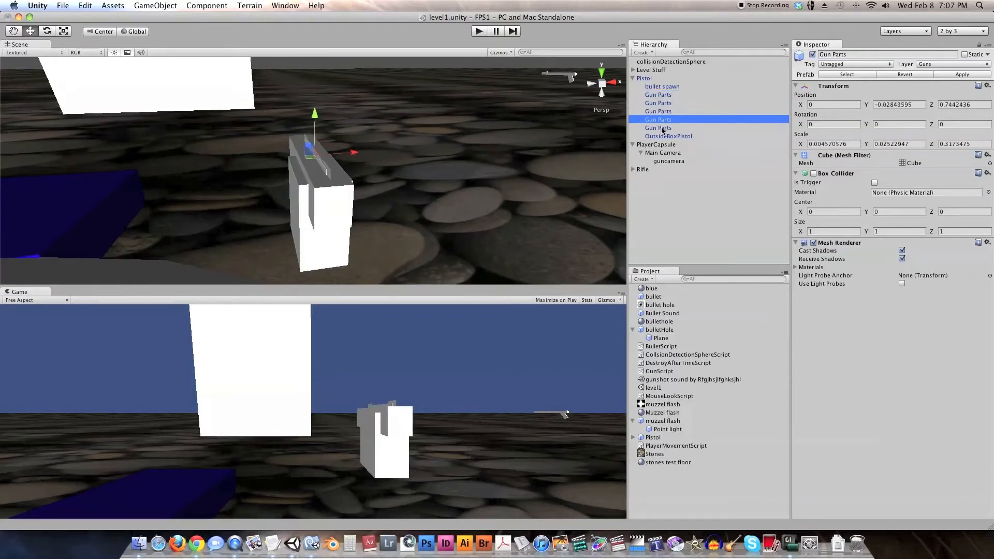
pyautogui.click(663, 129)
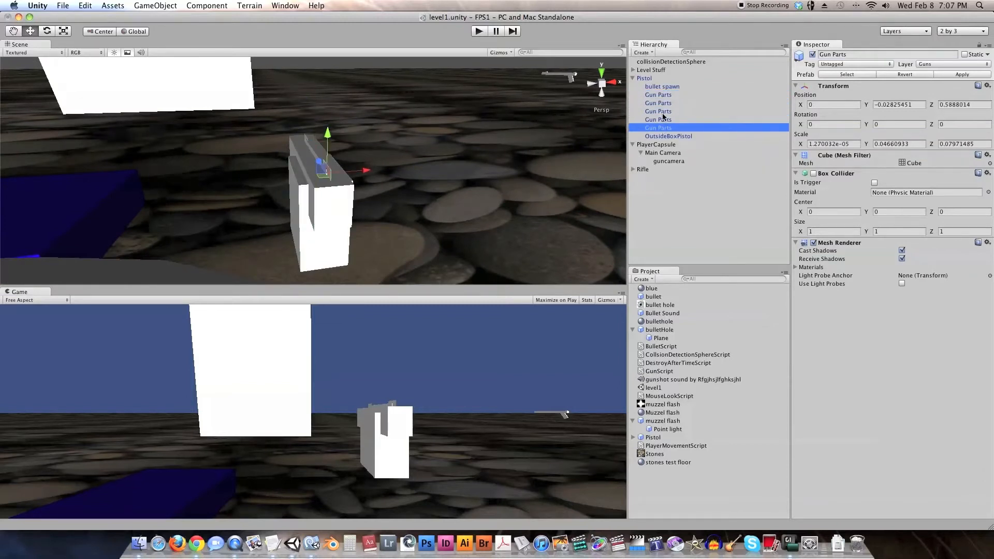
pyautogui.press('Up')
pyautogui.press('Up')
pyautogui.press('Up')
pyautogui.press('Up')
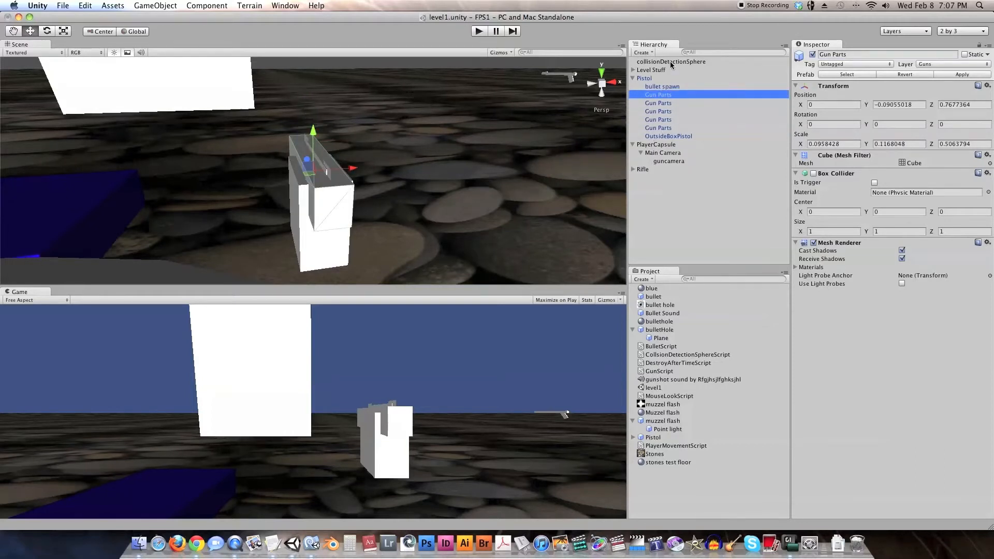
# Set the size of the Pistol's Gun Model Objects array to 5
pyautogui.click(675, 78)
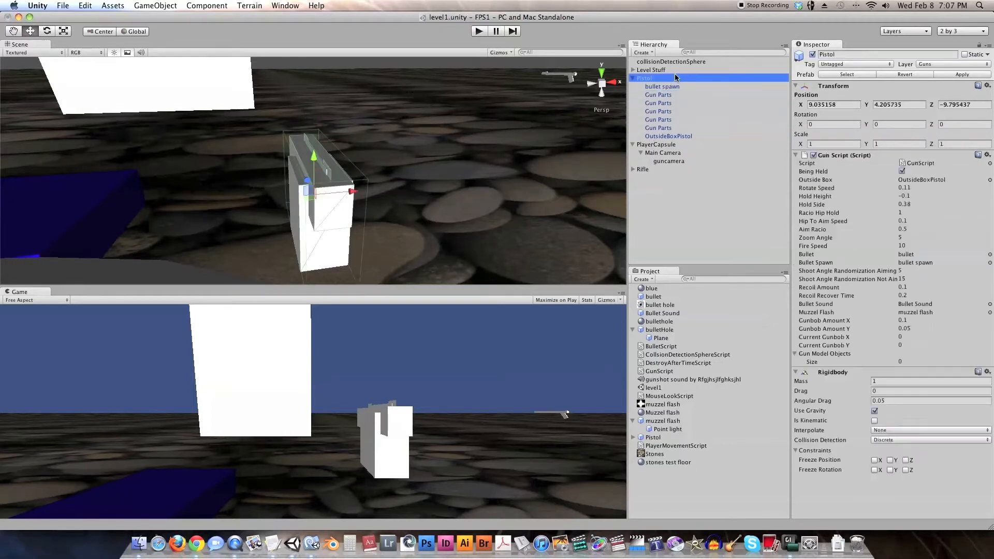
pyautogui.click(902, 362)
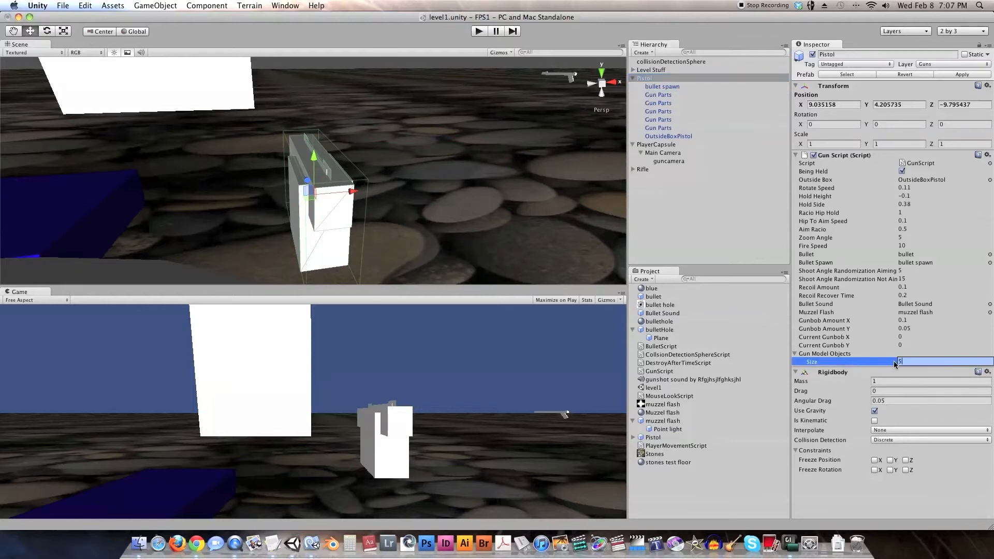
pyautogui.write('5')
pyautogui.press('Return')
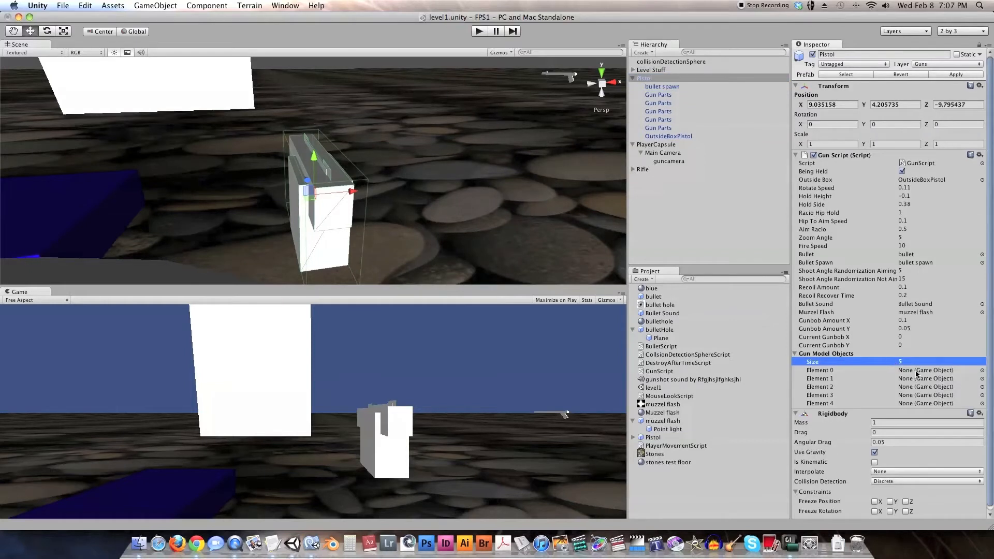
# Assign the Pistol's five Gun Parts, in hierarchy order, to Elements 0 through 4 of the Gun Model Objects array
pyautogui.moveTo(665, 96); pyautogui.dragTo(946, 371)
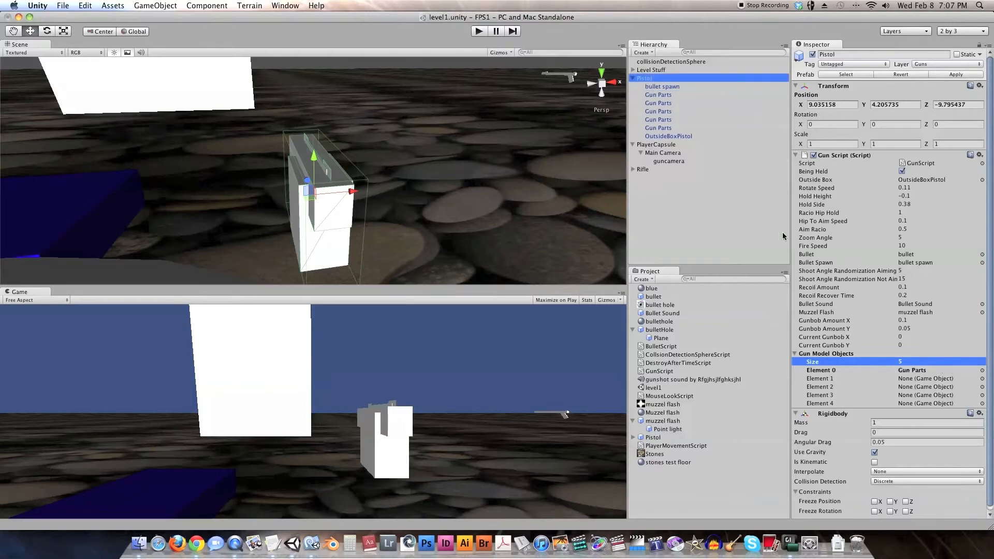
pyautogui.moveTo(671, 106); pyautogui.dragTo(910, 379)
pyautogui.moveTo(665, 111); pyautogui.dragTo(910, 387)
pyautogui.moveTo(668, 120); pyautogui.dragTo(932, 395)
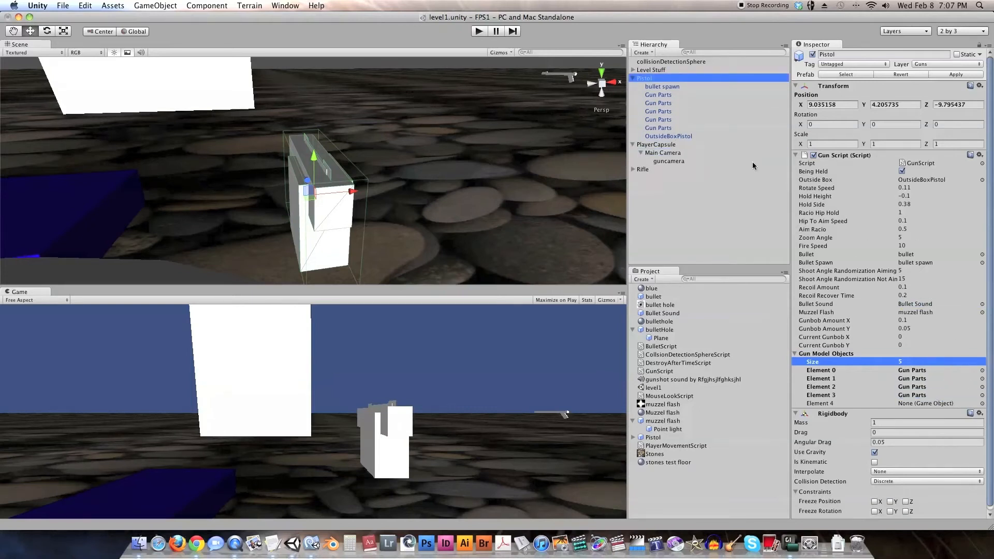
pyautogui.moveTo(668, 130); pyautogui.dragTo(911, 406)
pyautogui.click(796, 354)
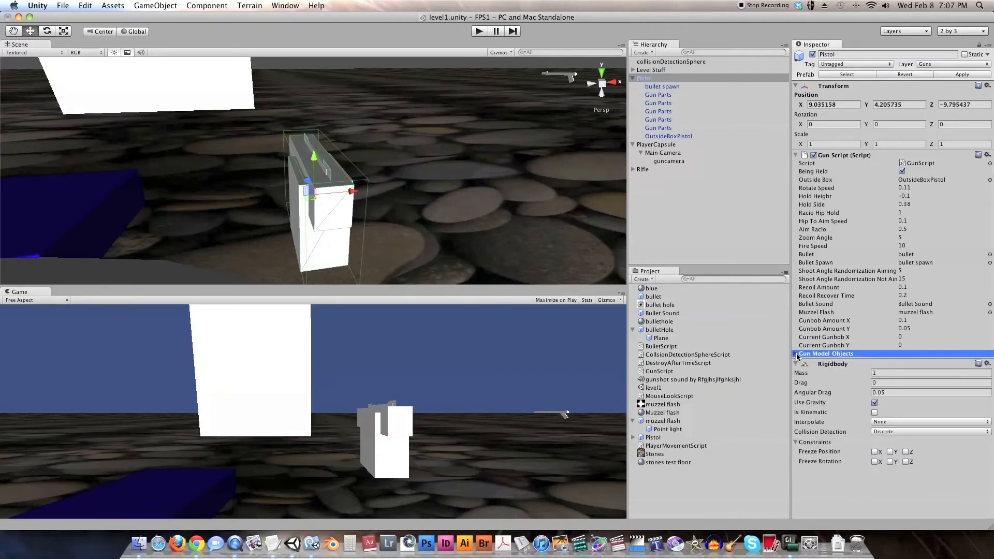
pyautogui.click(796, 354)
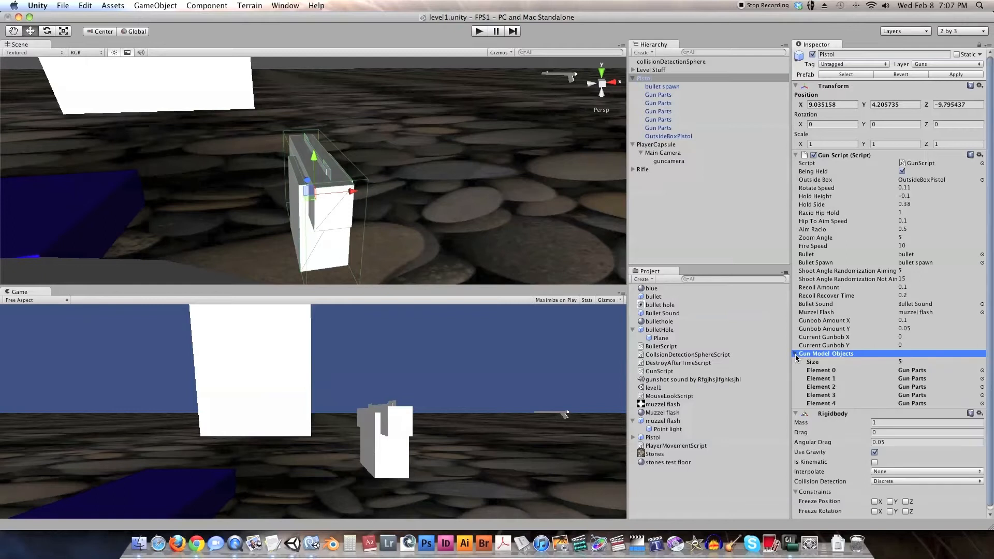
# Examine each of the Pistol's Gun Parts children in the Hierarchy, ending with the Pistol itself selected
pyautogui.click(668, 96)
pyautogui.click(668, 104)
pyautogui.click(667, 111)
pyautogui.click(668, 120)
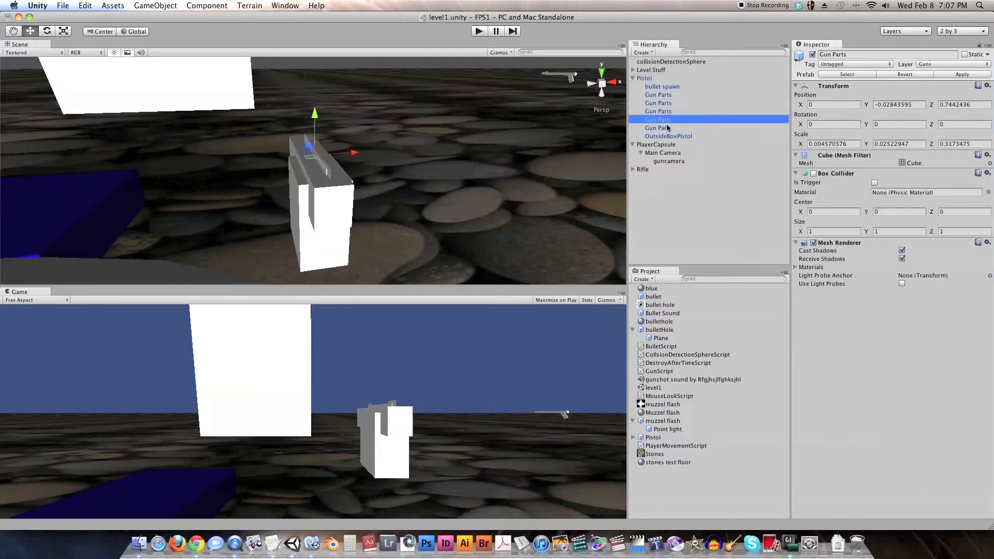
pyautogui.click(668, 128)
pyautogui.click(667, 120)
pyautogui.click(666, 111)
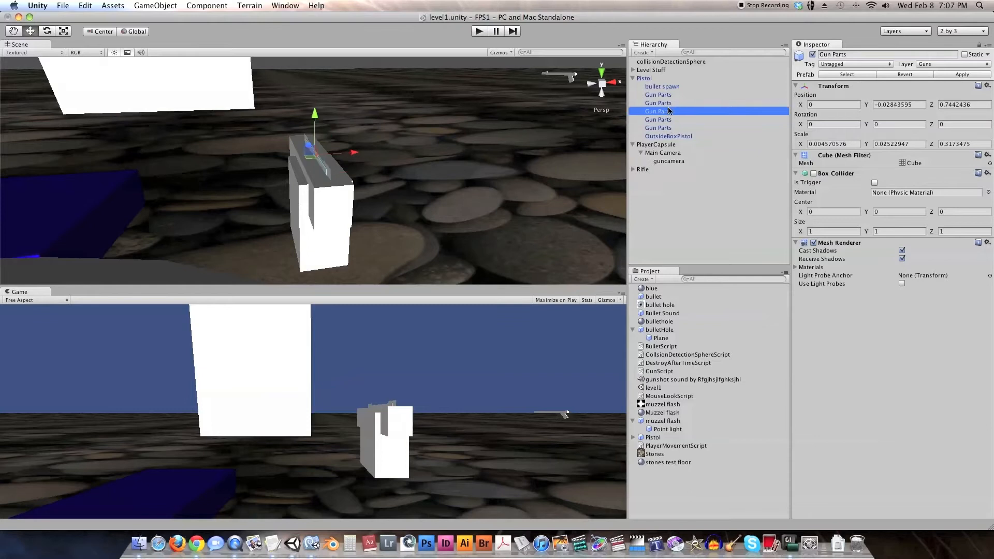
pyautogui.click(666, 103)
pyautogui.click(665, 94)
pyautogui.click(664, 87)
pyautogui.click(653, 78)
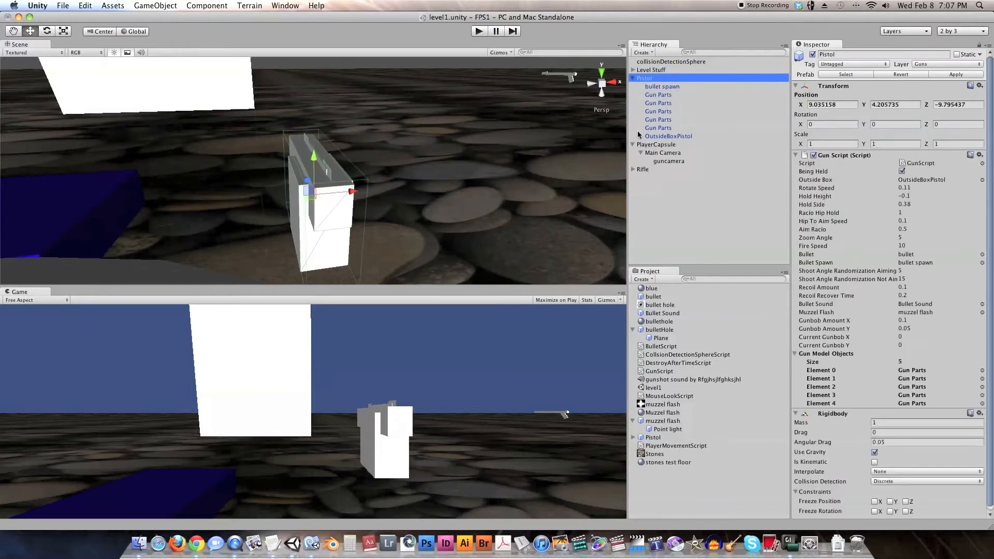
# Switch to MonoDevelop and begin a loop with "for(var modelObject" at the start of LateUpdate's beingHeld block in GunScript
pyautogui.click(310, 542)
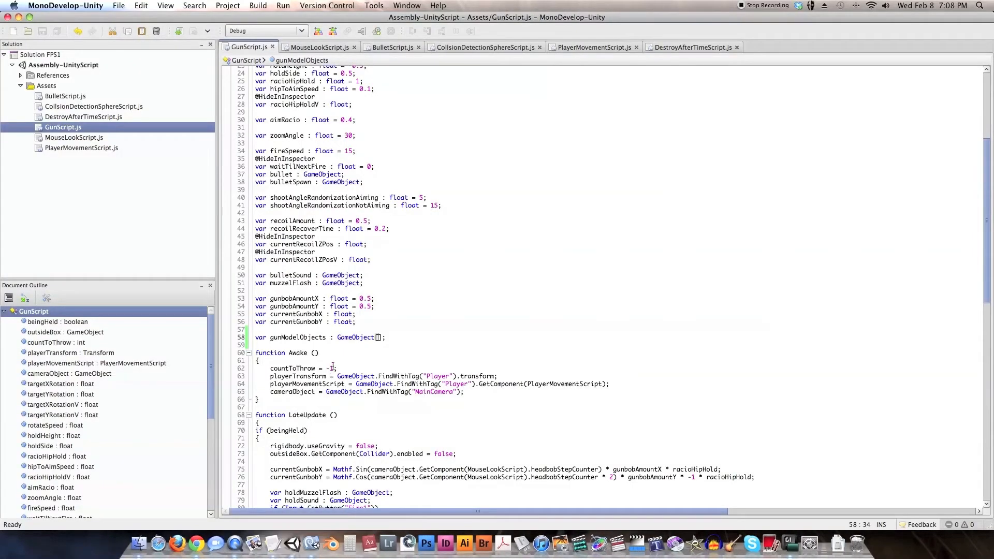
pyautogui.click(282, 440)
pyautogui.press('Return')
pyautogui.press('Return')
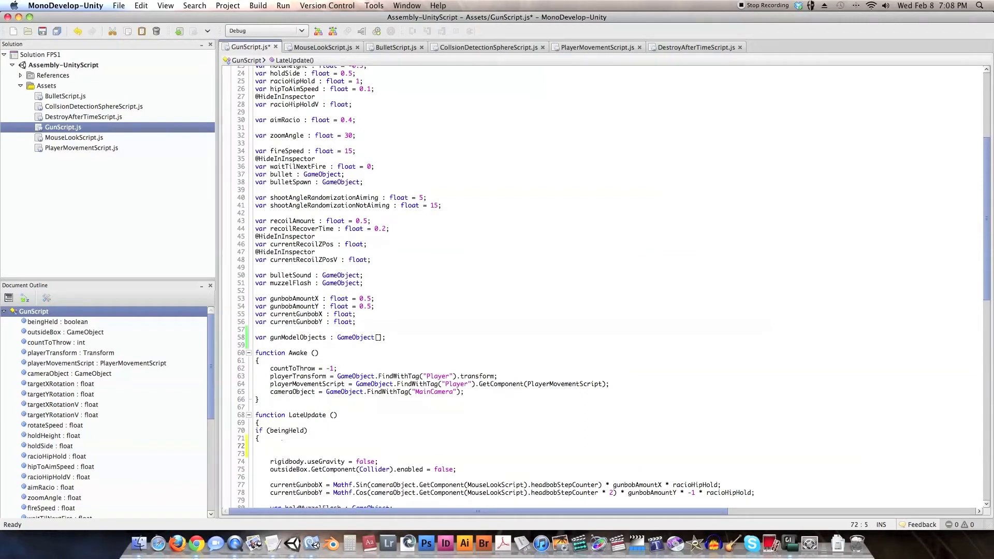
pyautogui.write('f')
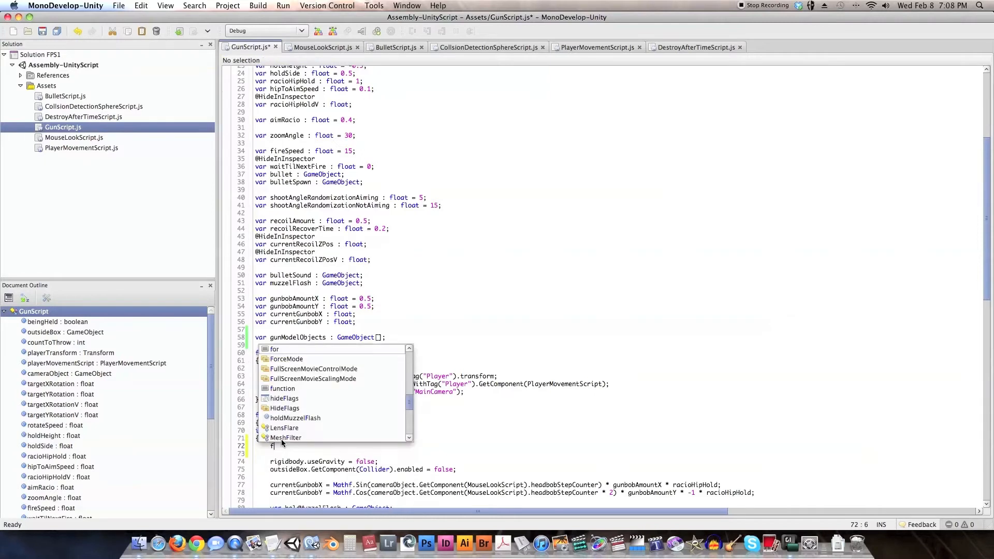
pyautogui.write('or(')
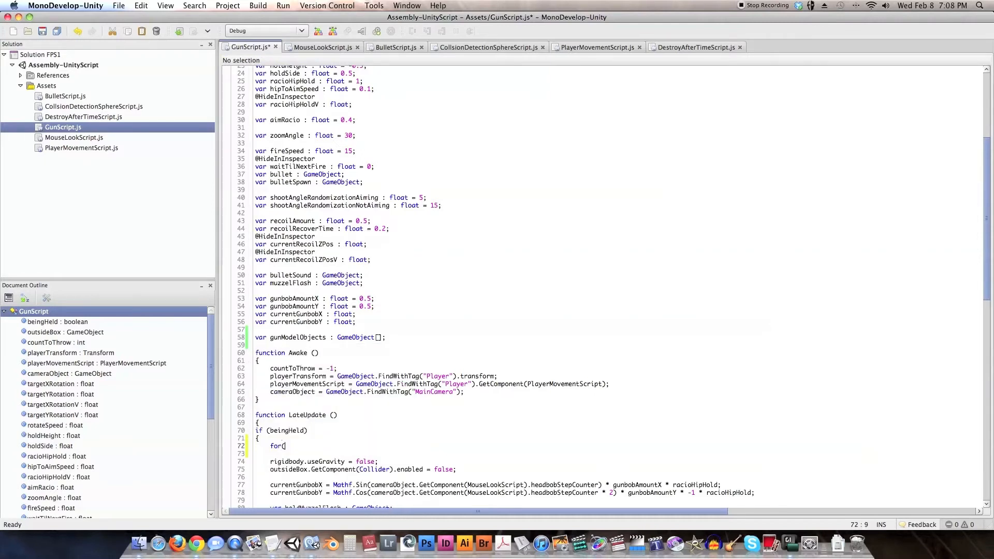
pyautogui.write('var ')
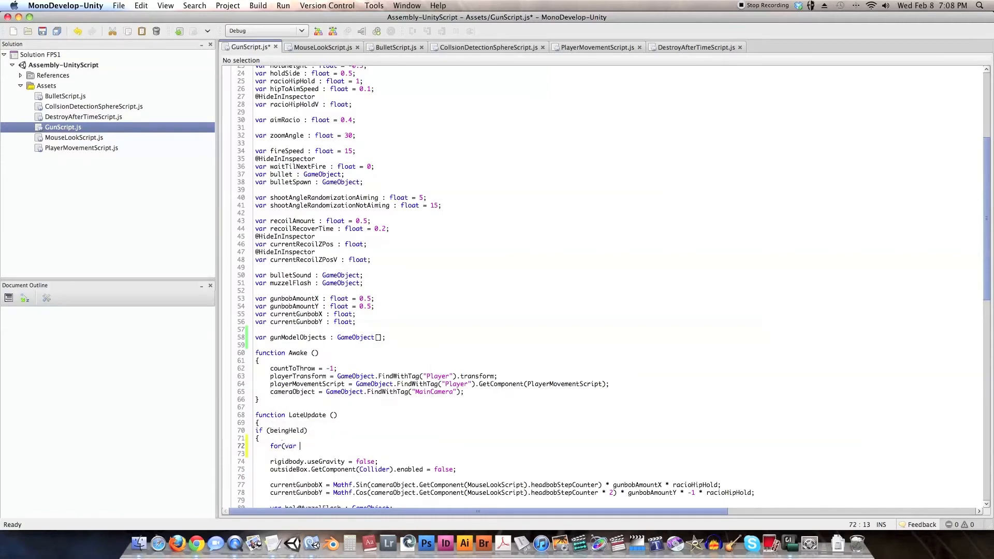
pyautogui.write('modelObject')
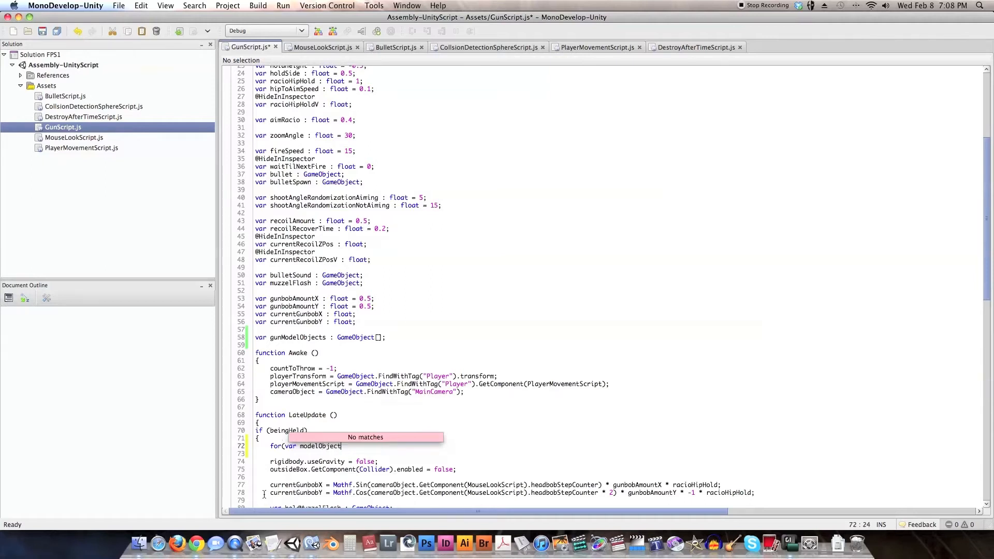
# Open the fps1.25 notes on the desktop to check the loop syntax, and return to GunScript in MonoDevelop
pyautogui.press('F11')
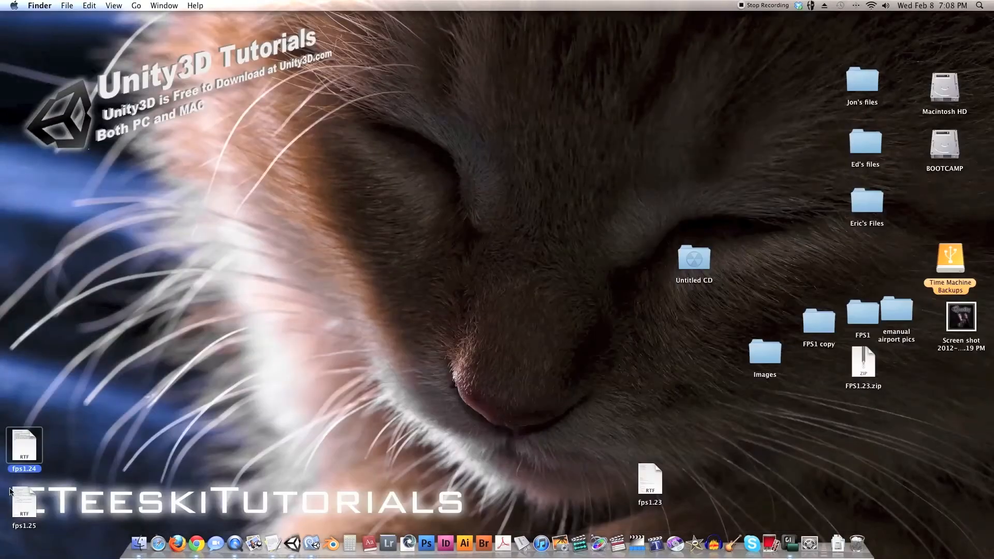
pyautogui.click(21, 500)
pyautogui.doubleClick(18, 499)
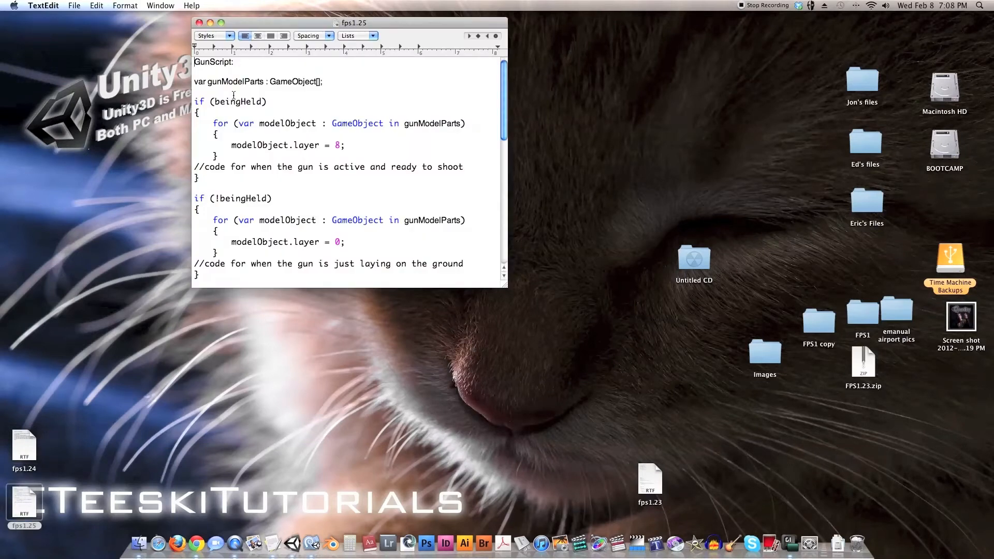
pyautogui.click(293, 543)
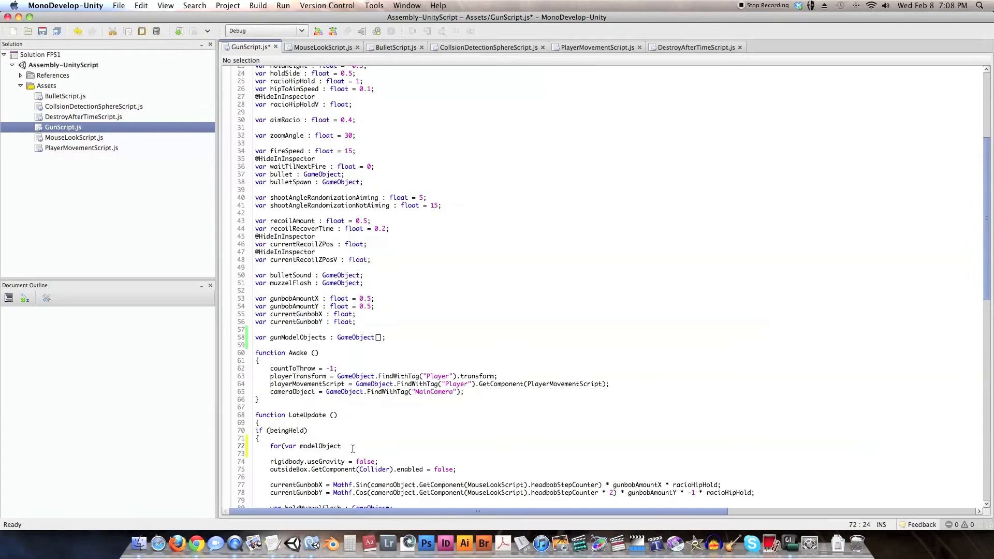
# Complete the loop header as "for(var modelObject : GameObject in gunModelObjects)" and add braces with an empty line for its body
pyautogui.write(': ')
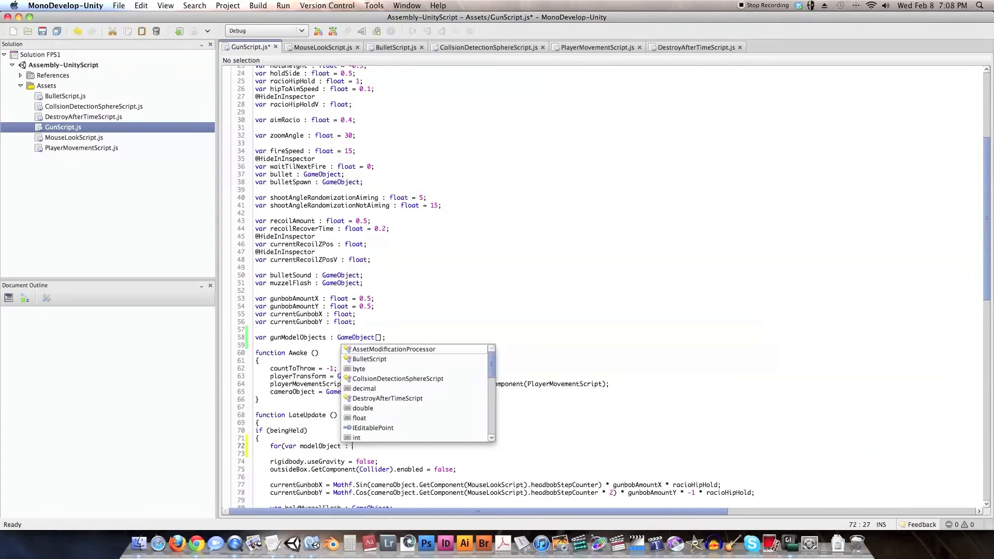
pyautogui.write('GameObjet')
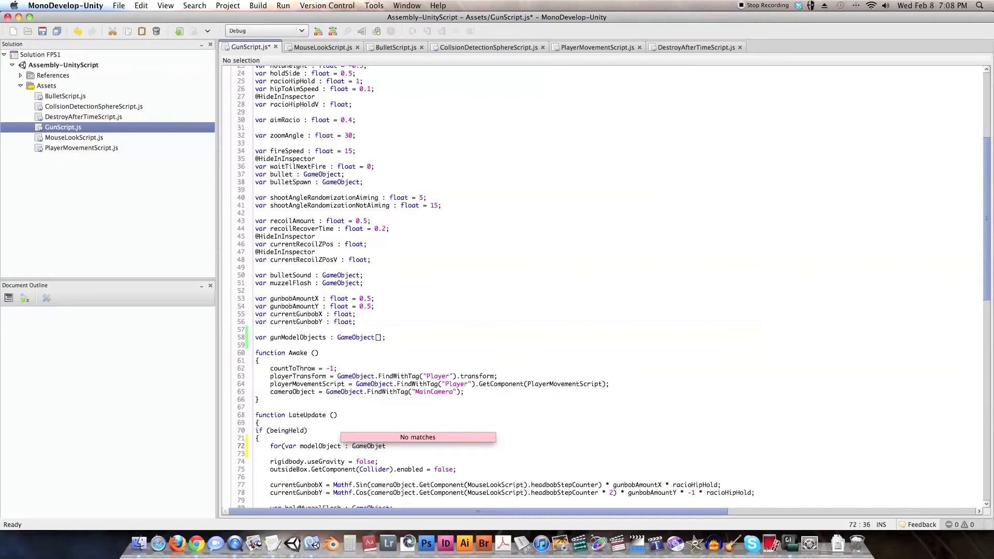
pyautogui.write('in ')
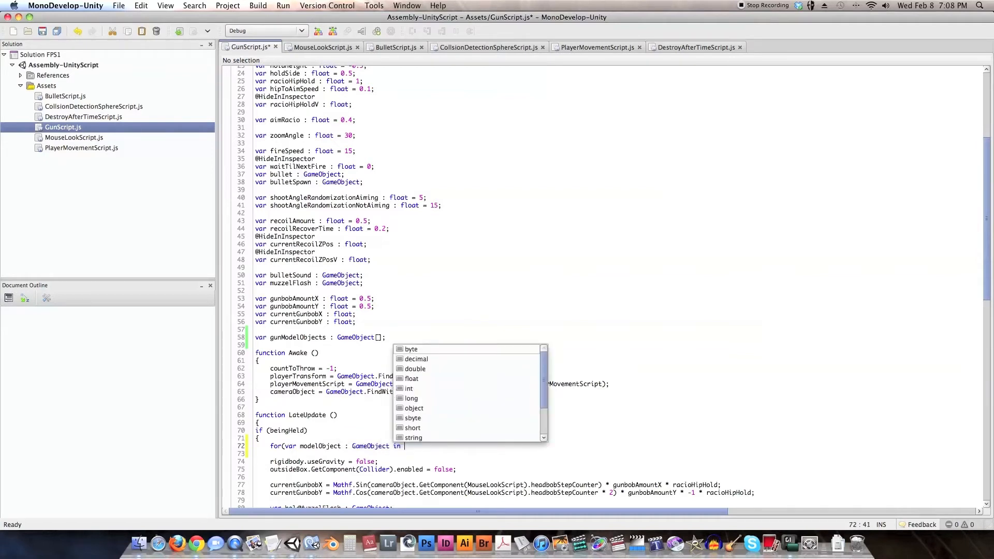
pyautogui.write('gunMo')
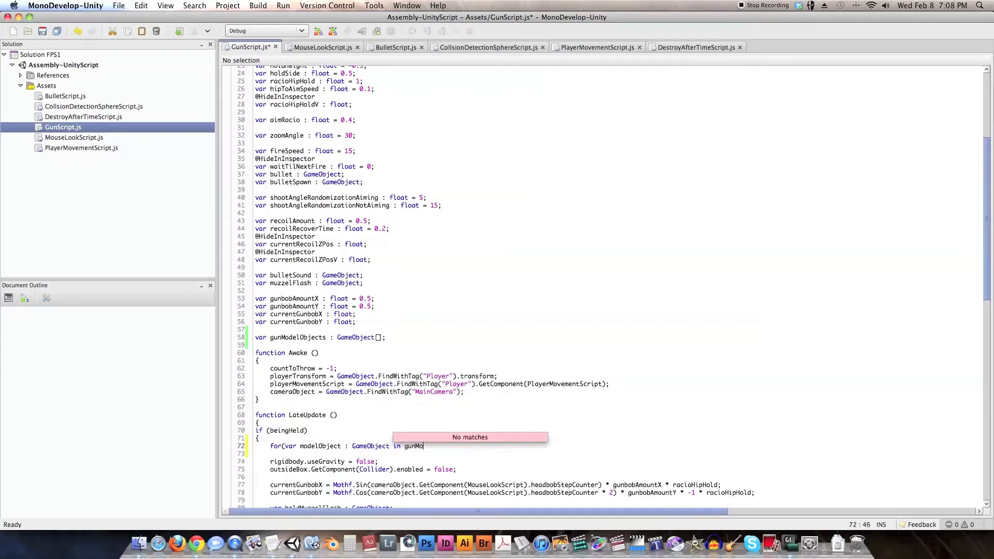
pyautogui.write('delObjects)')
pyautogui.press('Return')
pyautogui.write('{')
pyautogui.press('Return')
pyautogui.press('Return')
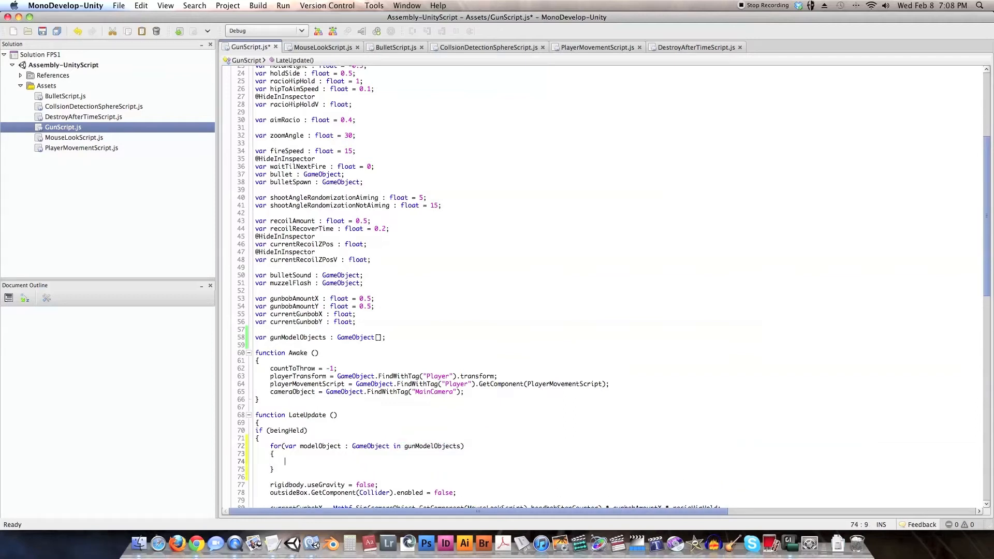
# Add "modelObjet.layer = 8;" as the body of the for loop and save GunScript
pyautogui.write('mode')
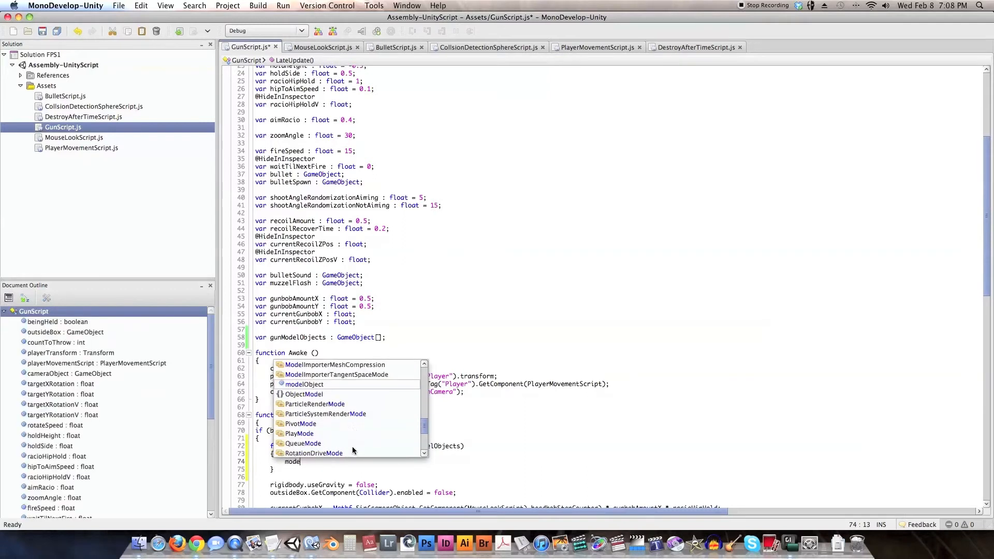
pyautogui.write('lObjet')
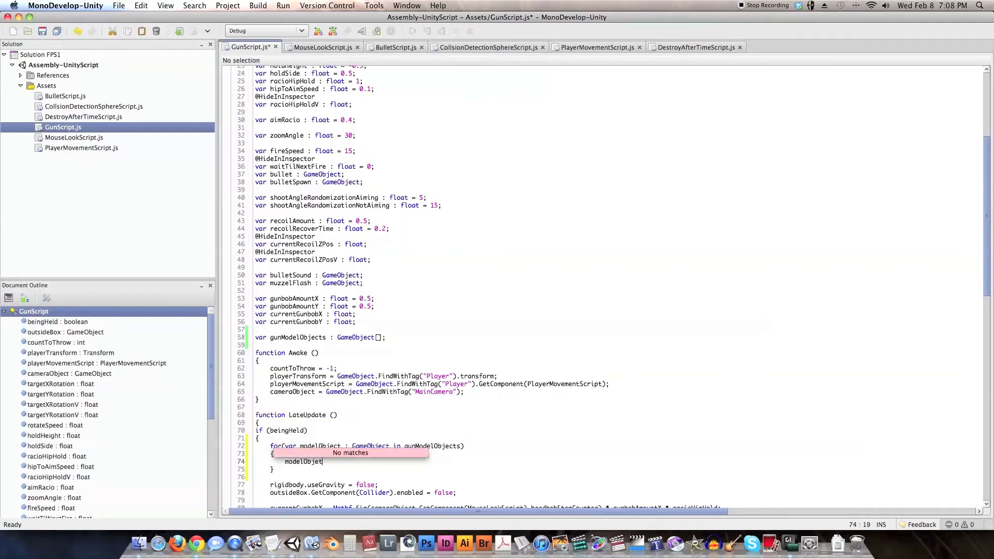
pyautogui.write('.layer = 8;')
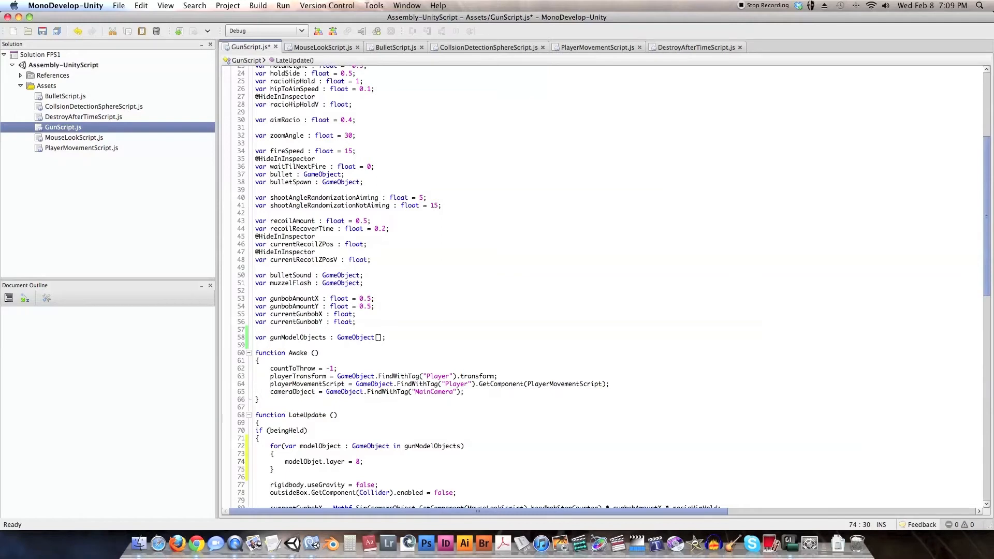
pyautogui.press('super+s')
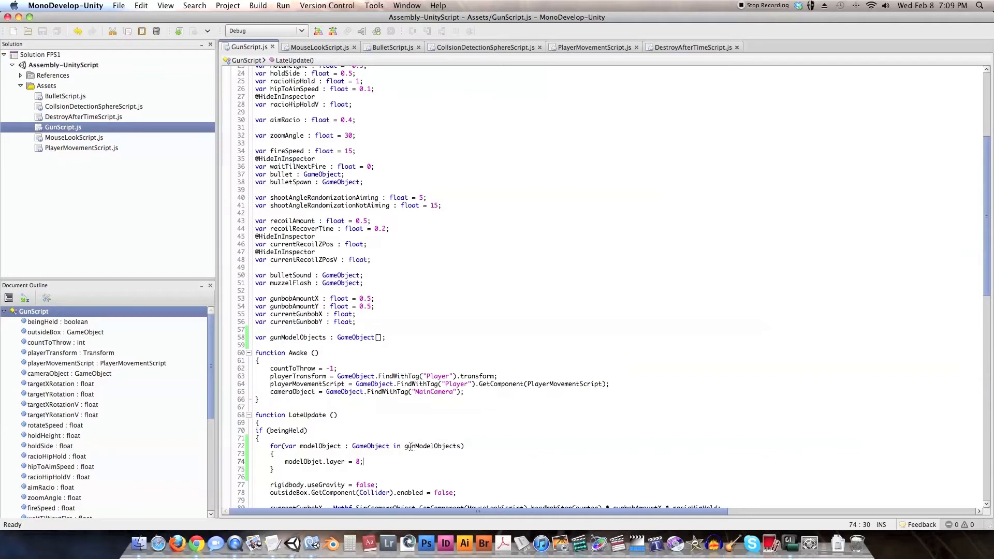
# Review the loop's modelObject variable, the gunModelObjects array it iterates over, and the layer assignment in its body
pyautogui.moveTo(404, 448); pyautogui.dragTo(461, 448)
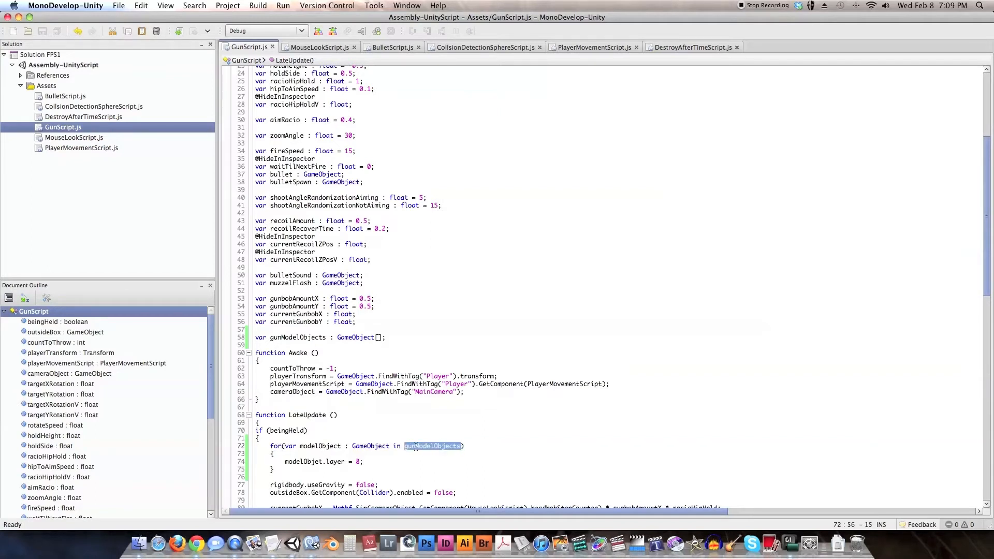
pyautogui.moveTo(341, 450); pyautogui.dragTo(302, 451)
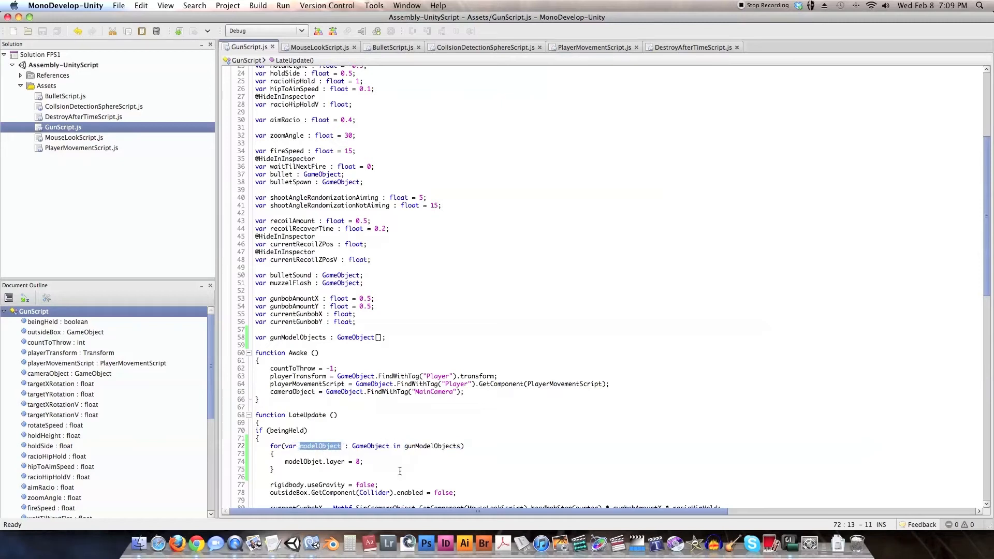
pyautogui.moveTo(405, 448); pyautogui.dragTo(459, 448)
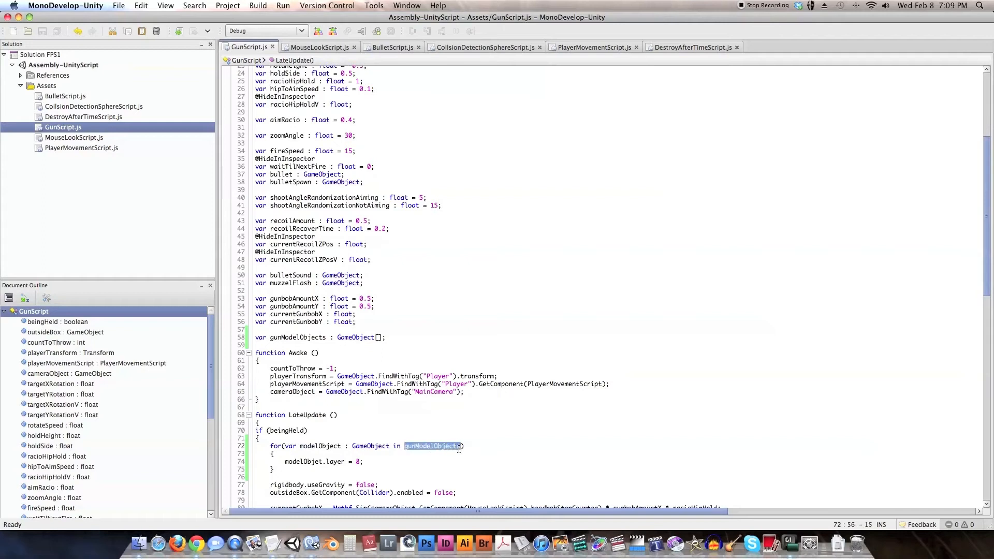
pyautogui.moveTo(341, 448); pyautogui.dragTo(299, 450)
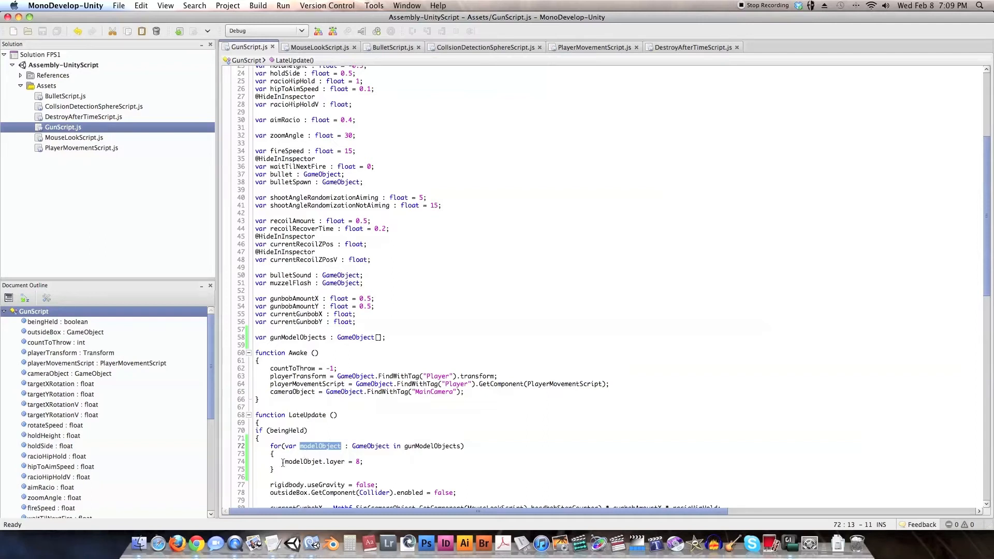
pyautogui.moveTo(284, 461); pyautogui.dragTo(297, 460)
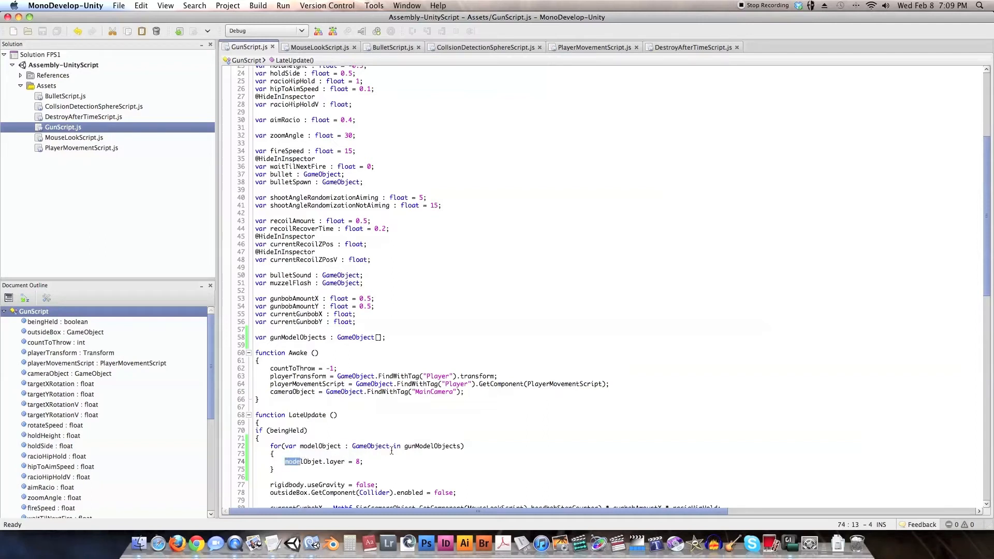
pyautogui.moveTo(405, 446); pyautogui.dragTo(449, 447)
pyautogui.click(284, 461)
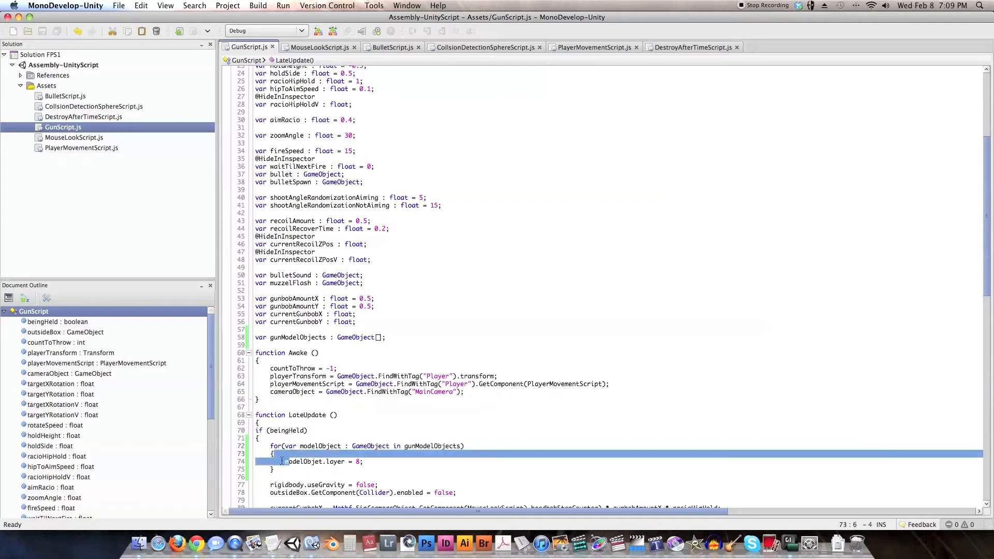
pyautogui.moveTo(284, 461); pyautogui.dragTo(365, 462)
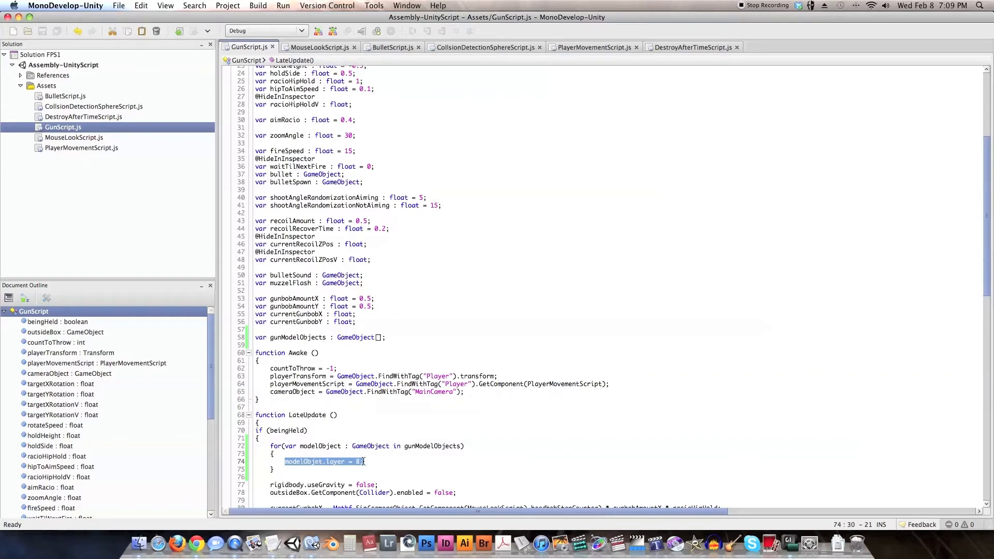
pyautogui.click(372, 463)
# Close the fps1.24 notes window and return to GunScript in MonoDevelop
pyautogui.hotkey('ctrl', 'Left')
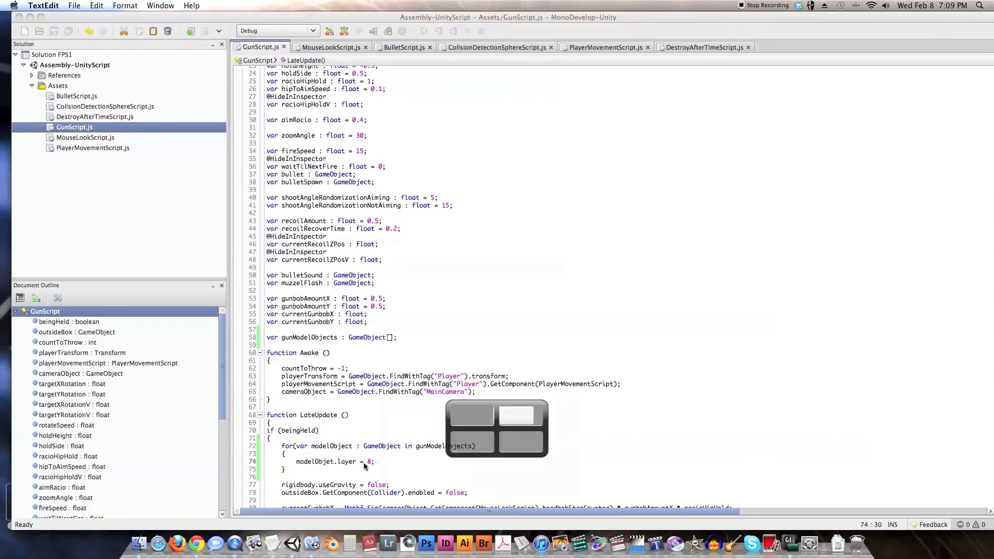
pyautogui.hotkey('ctrl', 'Right')
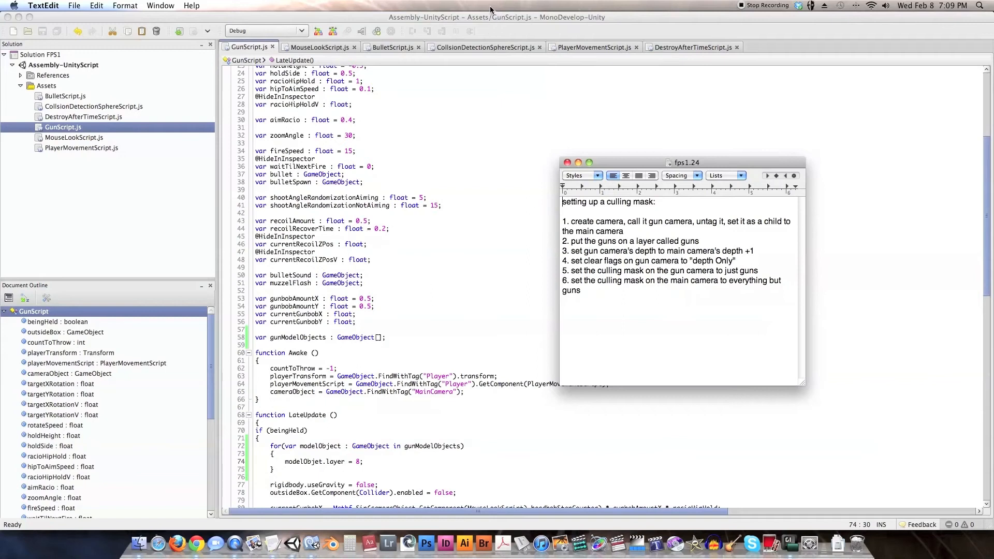
pyautogui.click(567, 164)
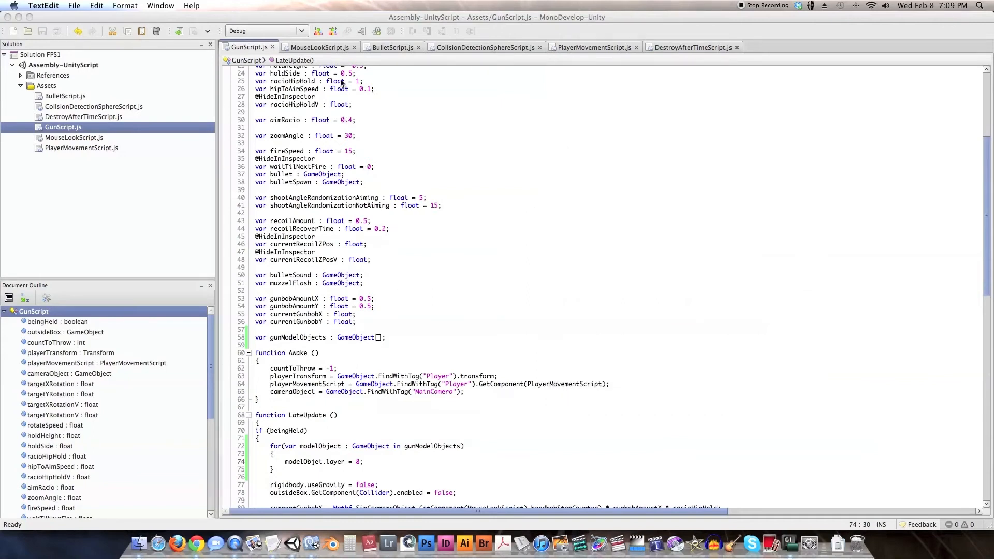
pyautogui.click(350, 17)
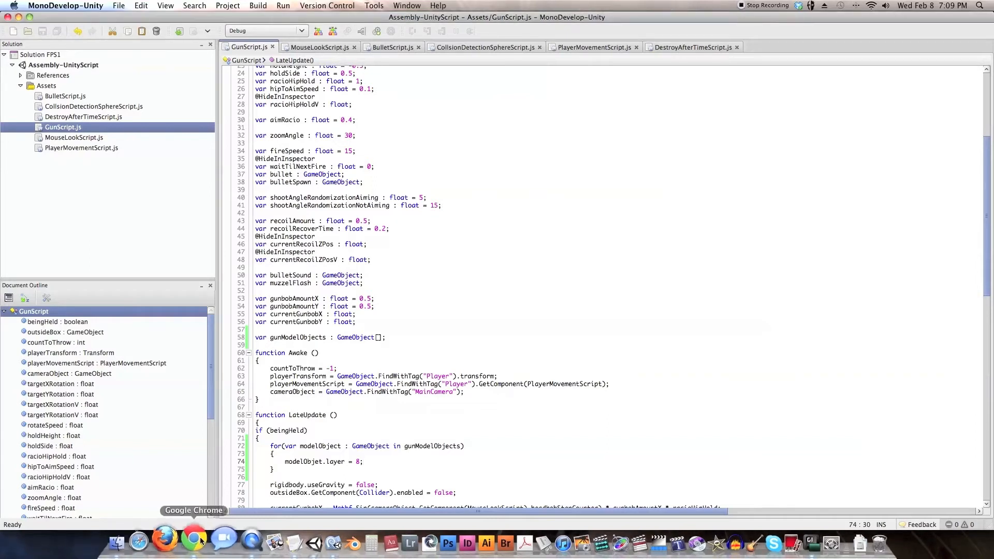
# Copy the gunModelObjects for loop from the beingHeld block to the start of the !beingHeld block
pyautogui.moveTo(281, 470); pyautogui.dragTo(269, 447)
pyautogui.press('super+c')
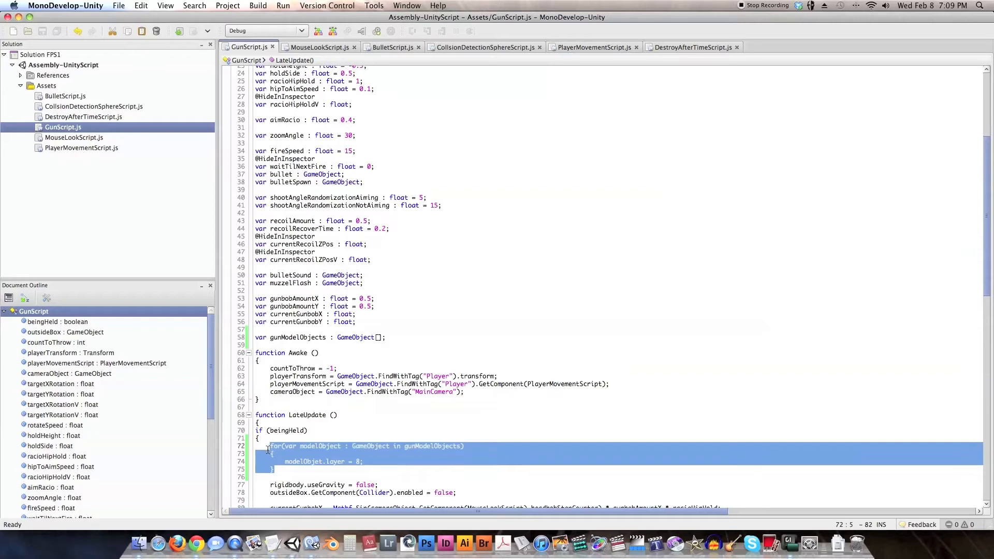
pyautogui.scroll(-10, 269, 451)
pyautogui.scroll(-10, 269, 461)
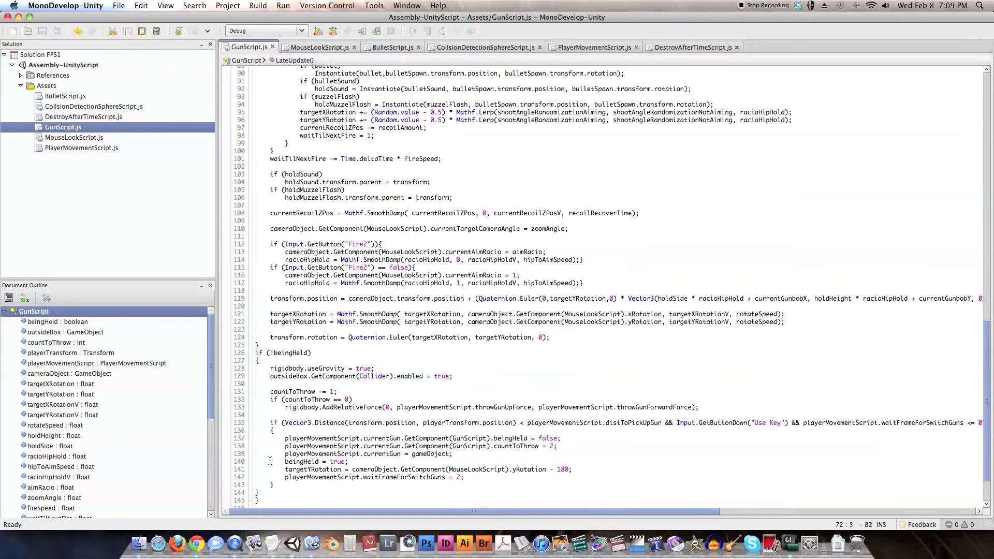
pyautogui.click(282, 310)
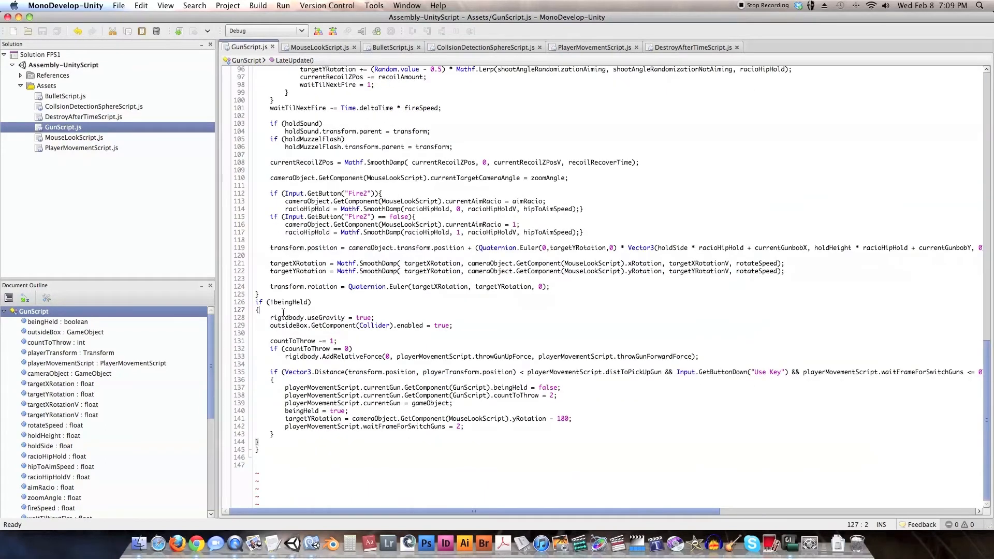
pyautogui.press('Return')
pyautogui.press('Return')
pyautogui.press('Up')
pyautogui.press('Tab')
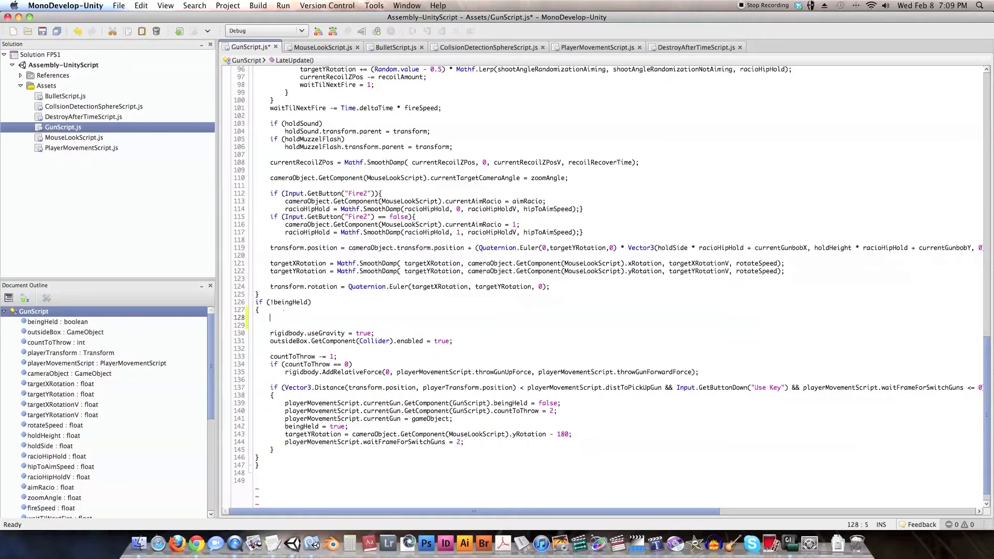
pyautogui.press('super+v')
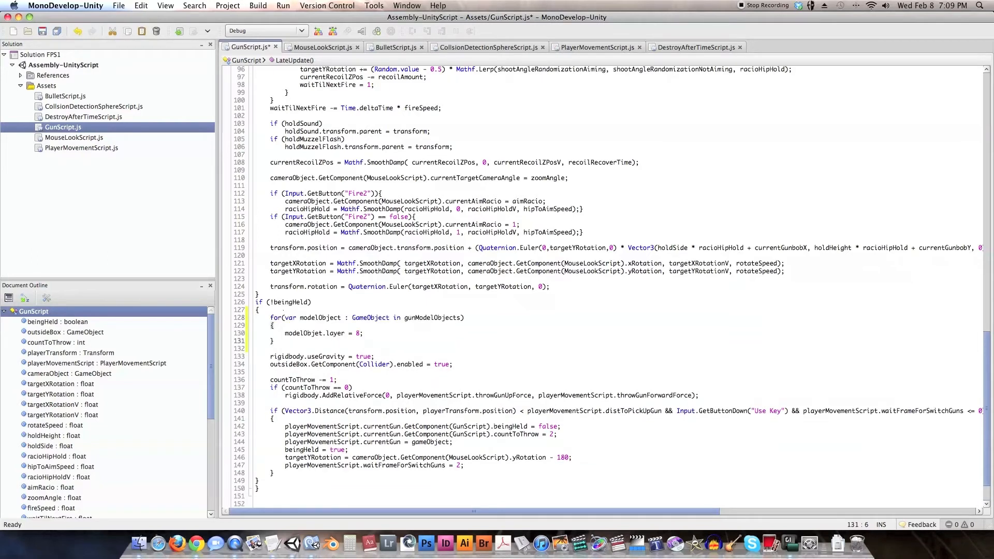
# Set the layer to 0 in the !beingHeld loop and save GunScript
pyautogui.moveTo(355, 335); pyautogui.dragTo(359, 334)
pyautogui.write('0')
pyautogui.press('super+s')
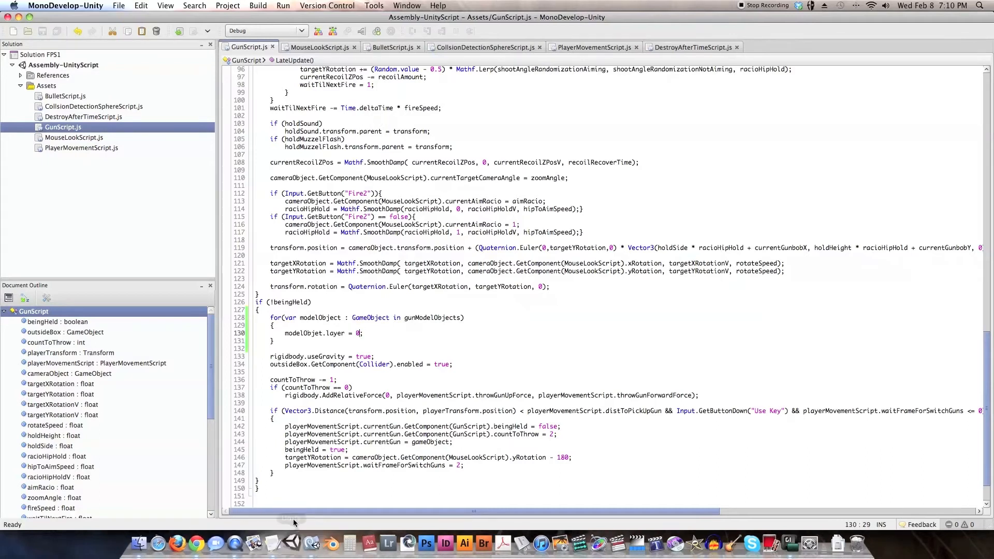
# Switch to Unity, try to run the level, and open the script line reported by the compile error
pyautogui.click(293, 543)
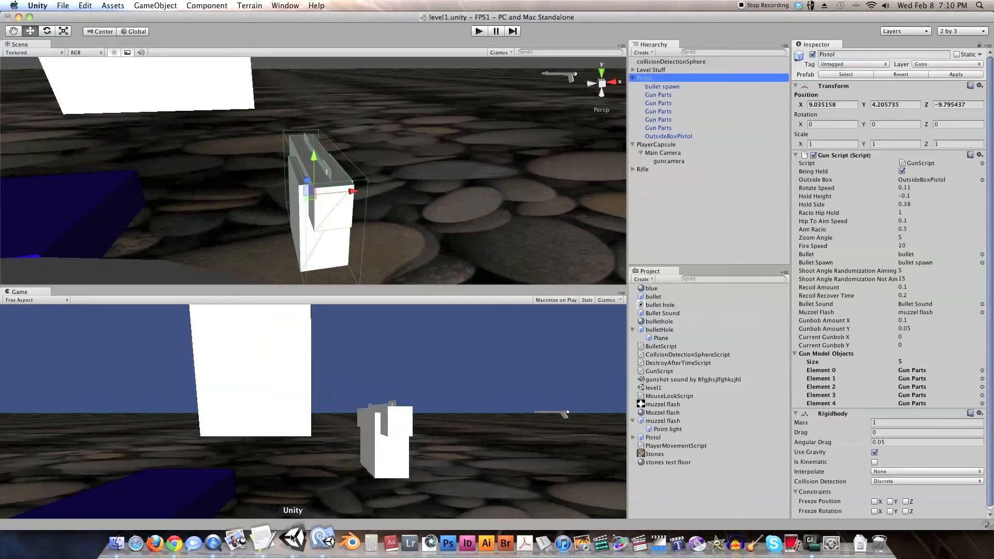
pyautogui.click(479, 31)
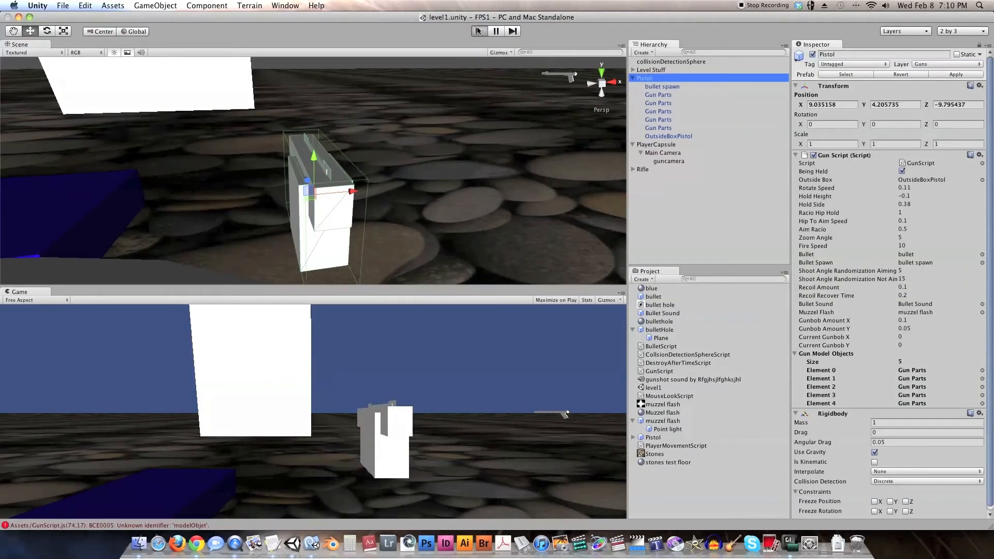
pyautogui.doubleClick(37, 525)
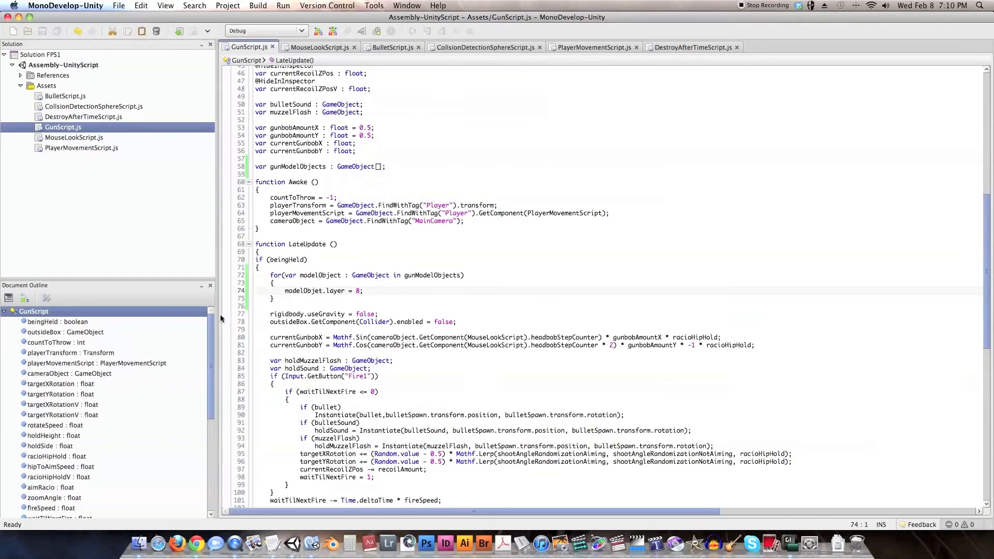
# Correct the misspelled modelObjet to modelObject in the layer assignments of both loops and save GunScript
pyautogui.click(314, 292)
pyautogui.write('c')
pyautogui.press('super+s')
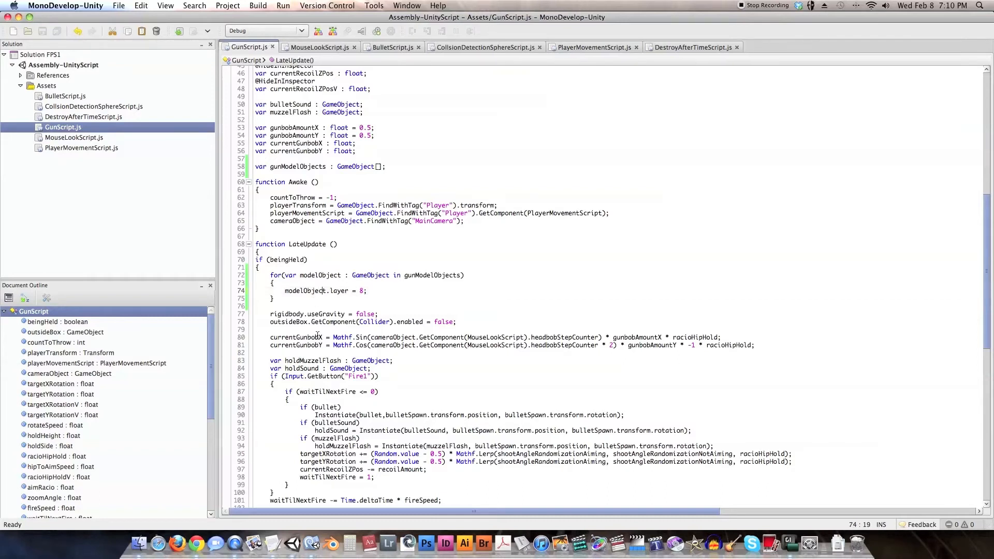
pyautogui.scroll(-10, 318, 336)
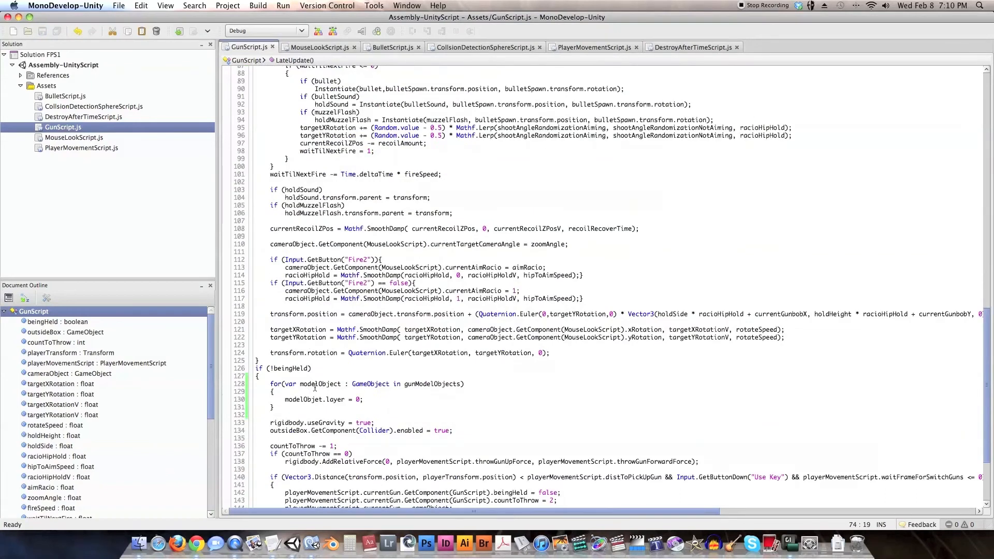
pyautogui.click(318, 400)
pyautogui.write('c')
pyautogui.press('super+s')
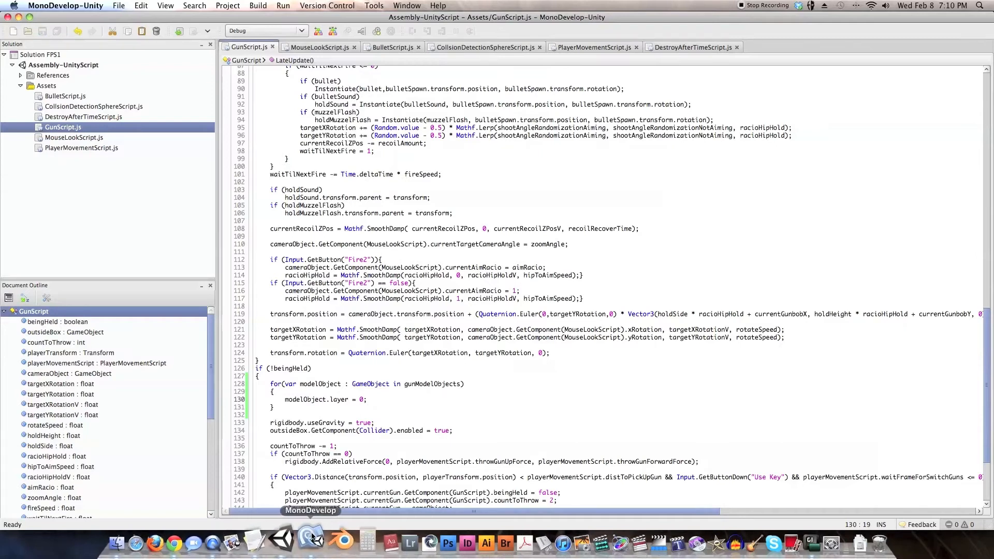
# Return to Unity, close the Console, and briefly playtest the level before stopping it
pyautogui.click(293, 539)
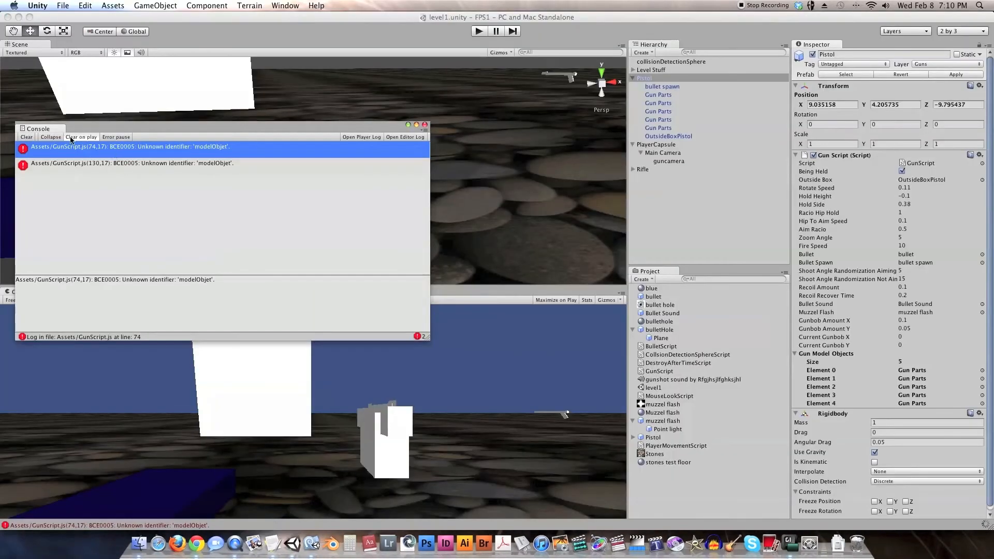
pyautogui.click(425, 125)
pyautogui.click(485, 32)
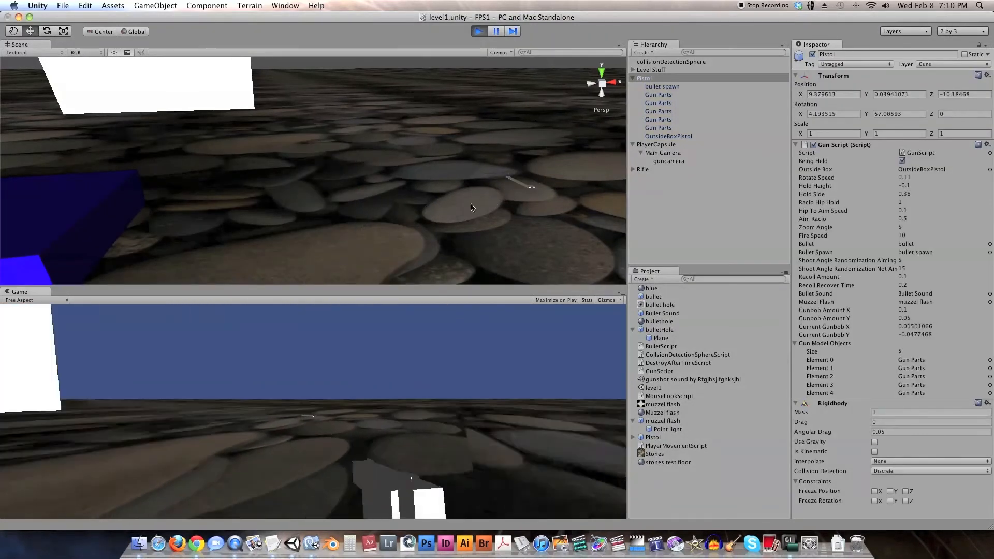
pyautogui.click(474, 33)
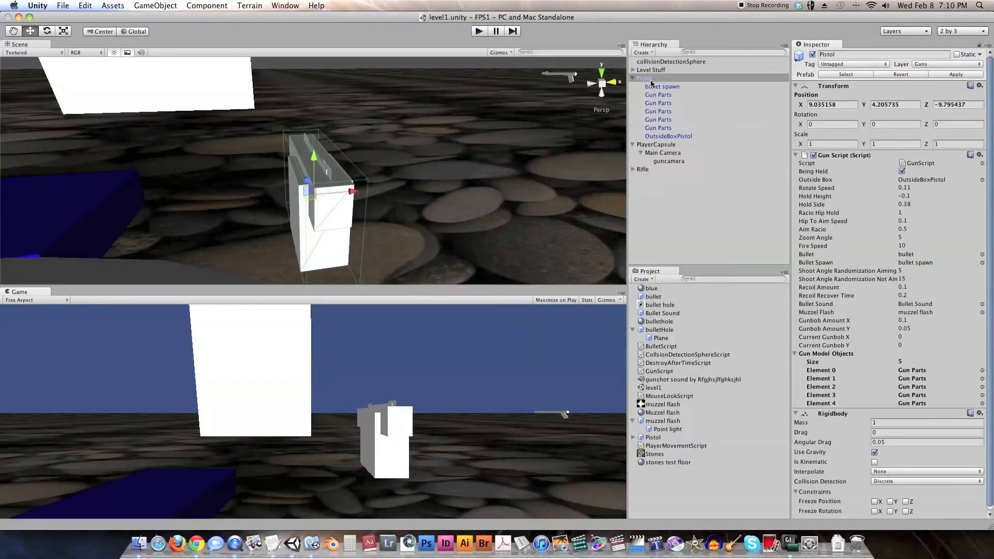
# Collapse the scene's Pistol object and update the Pistol prefab in the project from it
pyautogui.click(633, 78)
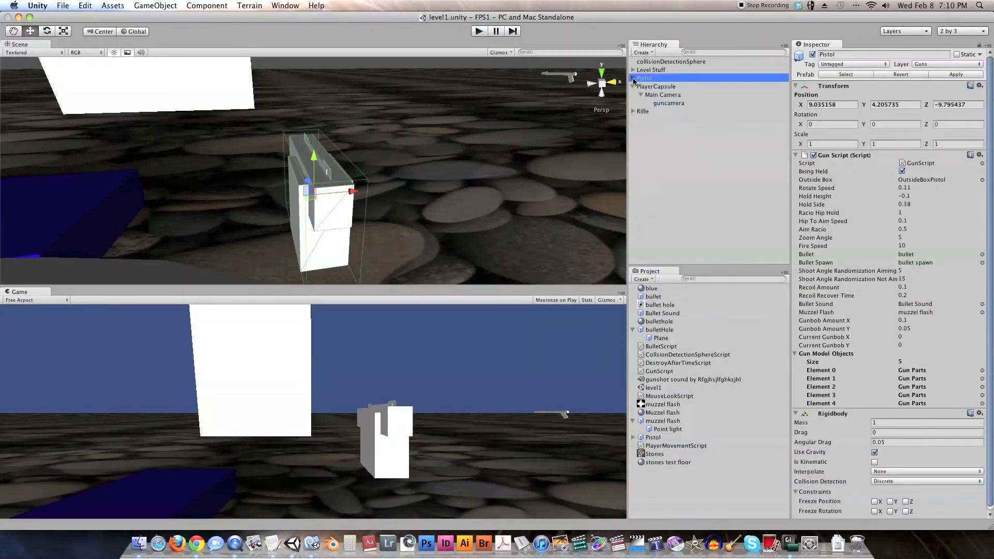
pyautogui.click(633, 78)
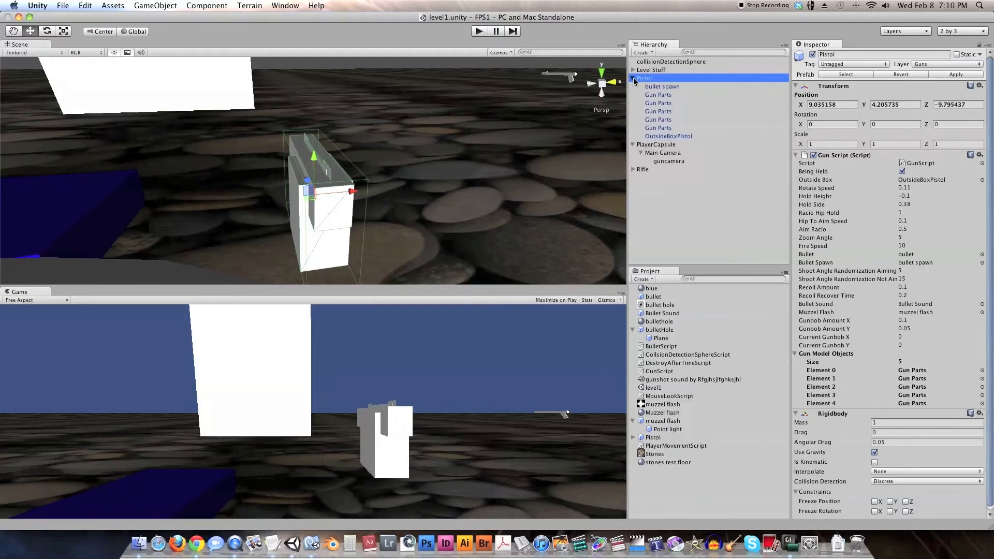
pyautogui.click(633, 79)
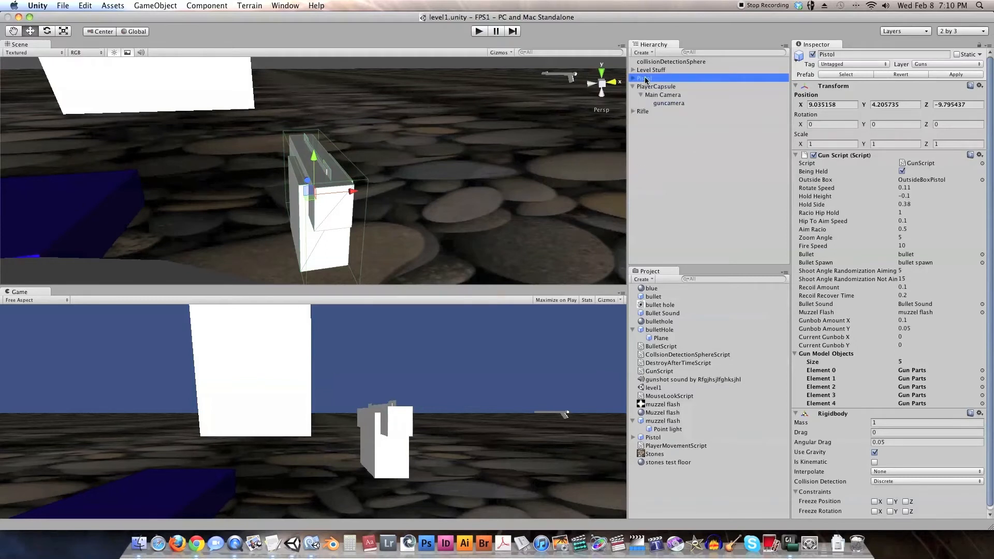
pyautogui.moveTo(646, 79); pyautogui.dragTo(660, 441)
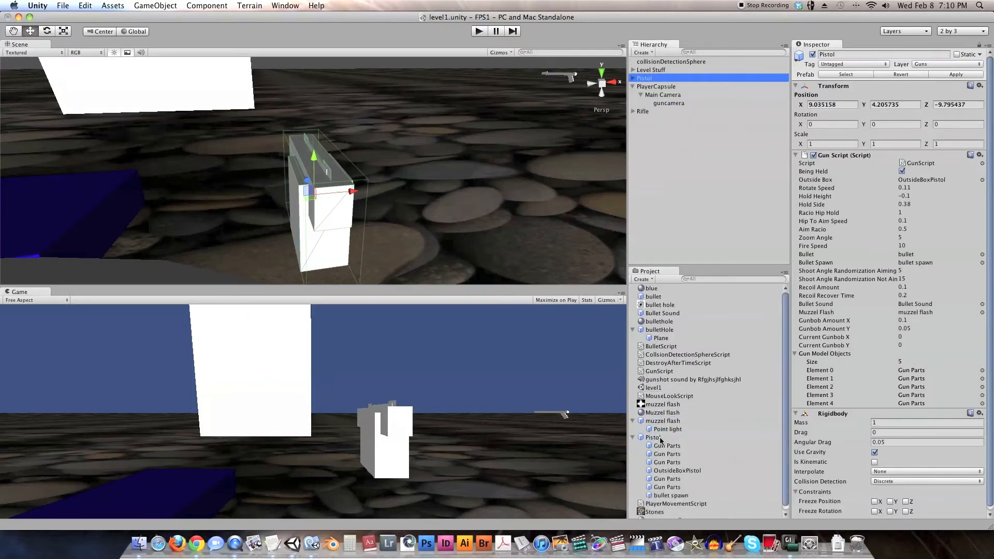
# Check which gun part each Gun Model Objects entry, Element 0 to Element 4, references in the Pistol prefab
pyautogui.click(663, 438)
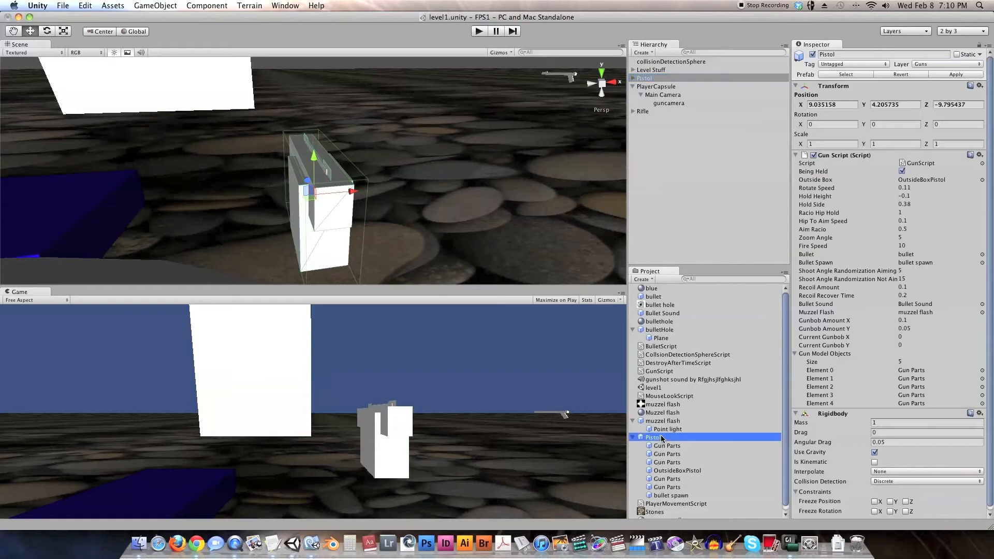
pyautogui.click(910, 360)
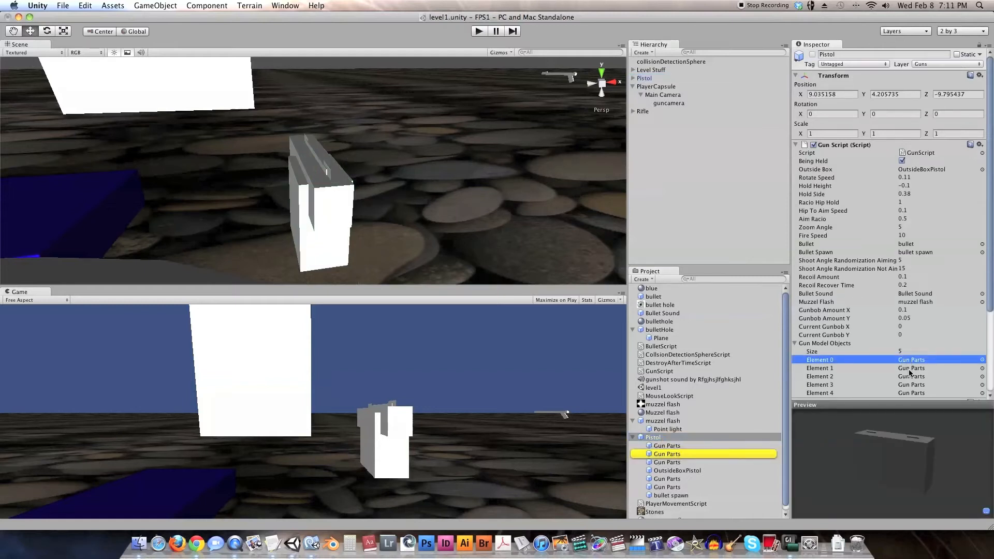
pyautogui.click(910, 369)
pyautogui.click(911, 377)
pyautogui.click(911, 384)
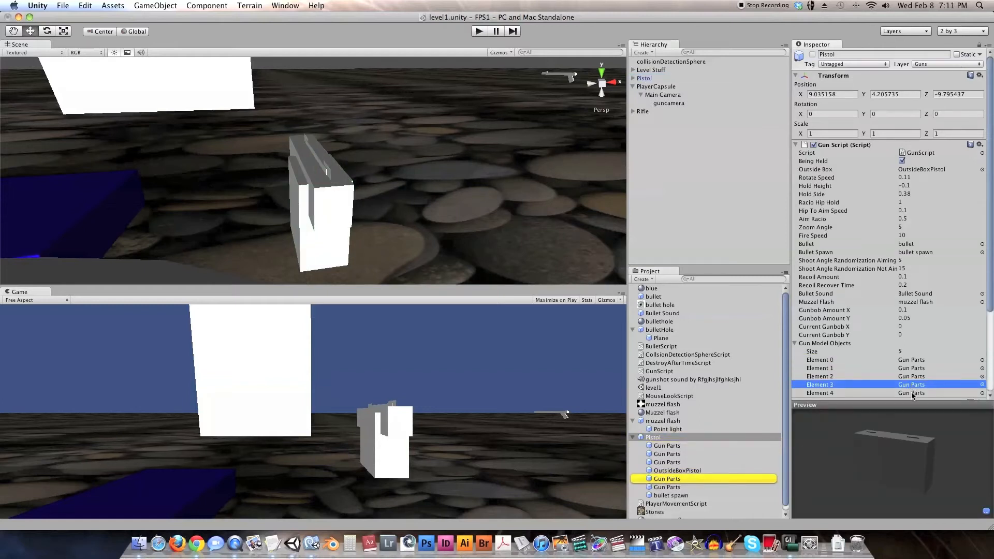
pyautogui.click(912, 393)
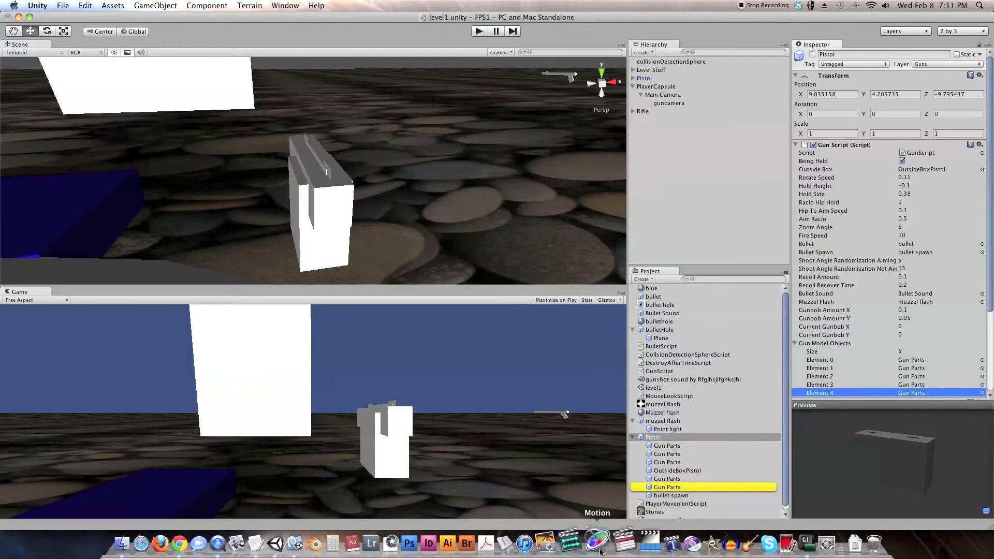
# Disable Being Held on the Pistol prefab and enable it on the Pistol in the scene
pyautogui.click(643, 438)
pyautogui.moveTo(642, 439)
pyautogui.mouseDown()
pyautogui.moveTo(456, 222)
pyautogui.moveTo(456, 197)
pyautogui.moveTo(637, 390)
pyautogui.moveTo(643, 437)
pyautogui.mouseUp()
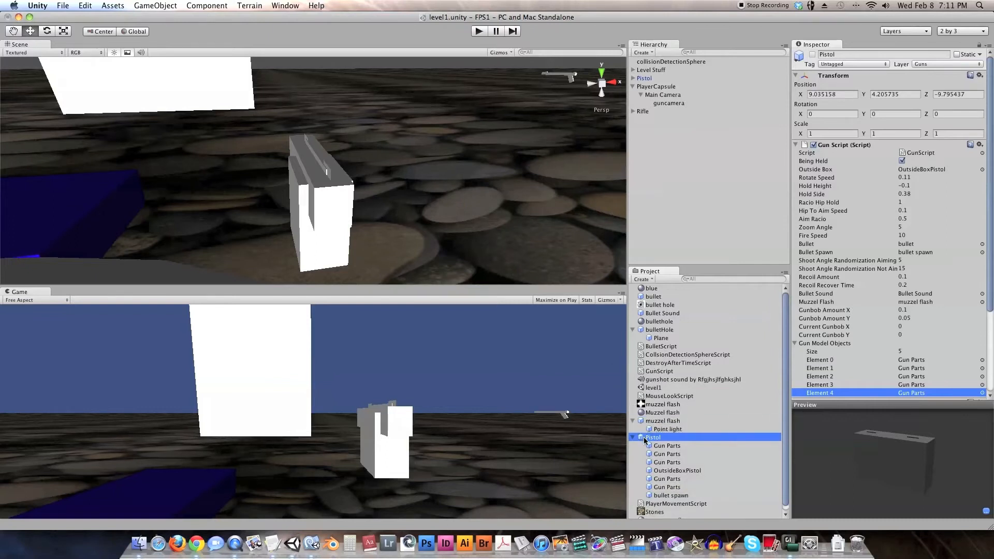
pyautogui.click(903, 160)
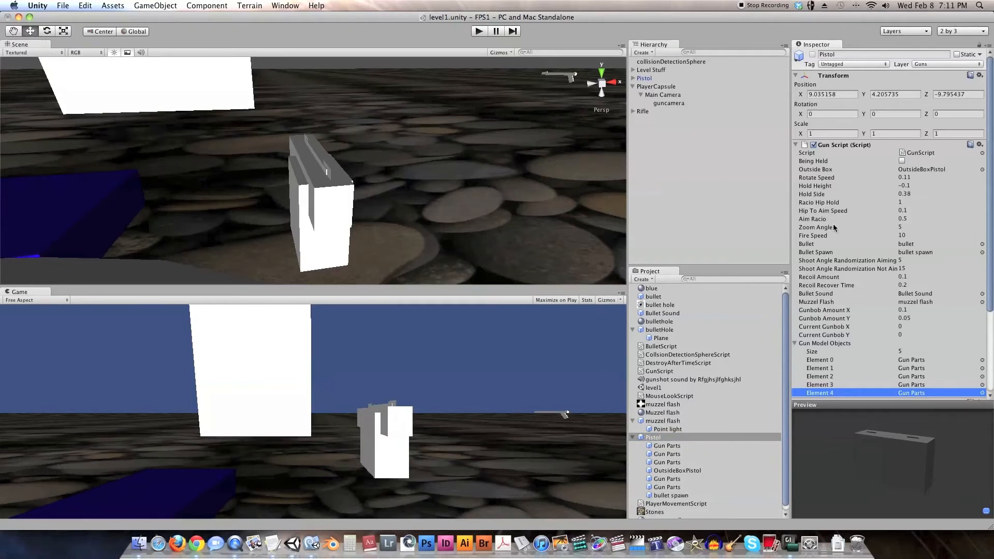
pyautogui.click(646, 78)
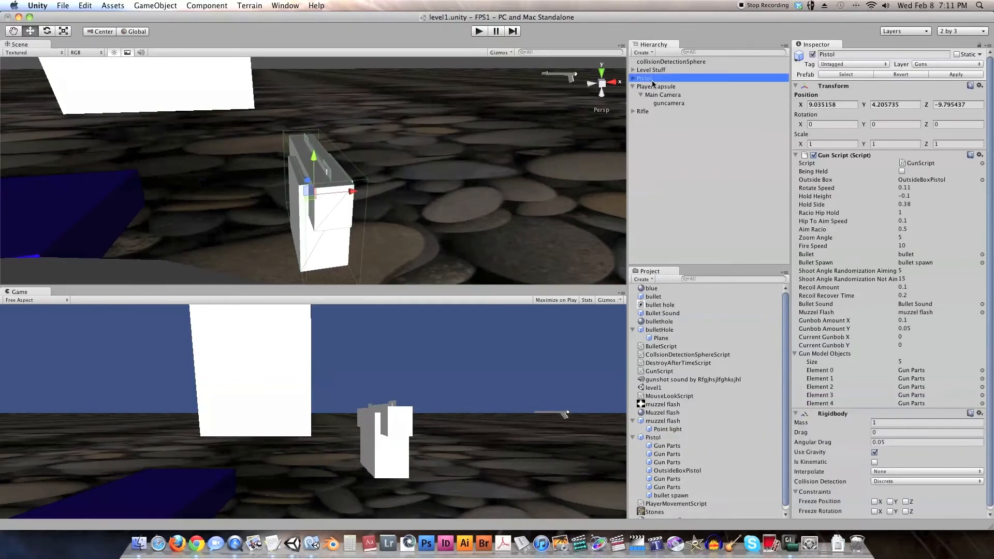
pyautogui.click(903, 171)
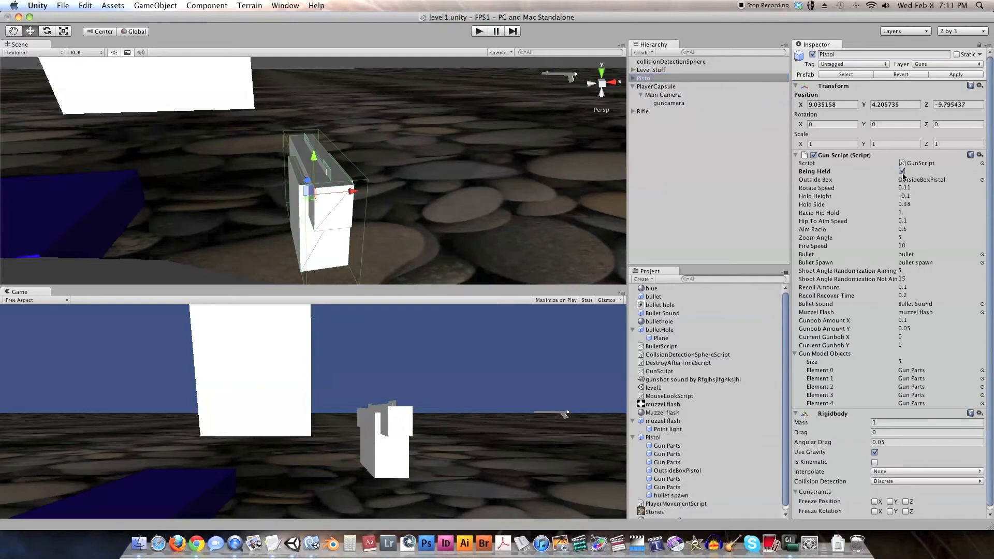
# Compare the Pistol prefab with the scene's Pistol and check Current Gun in PlayerCapsule's Player Movement Script
pyautogui.click(652, 438)
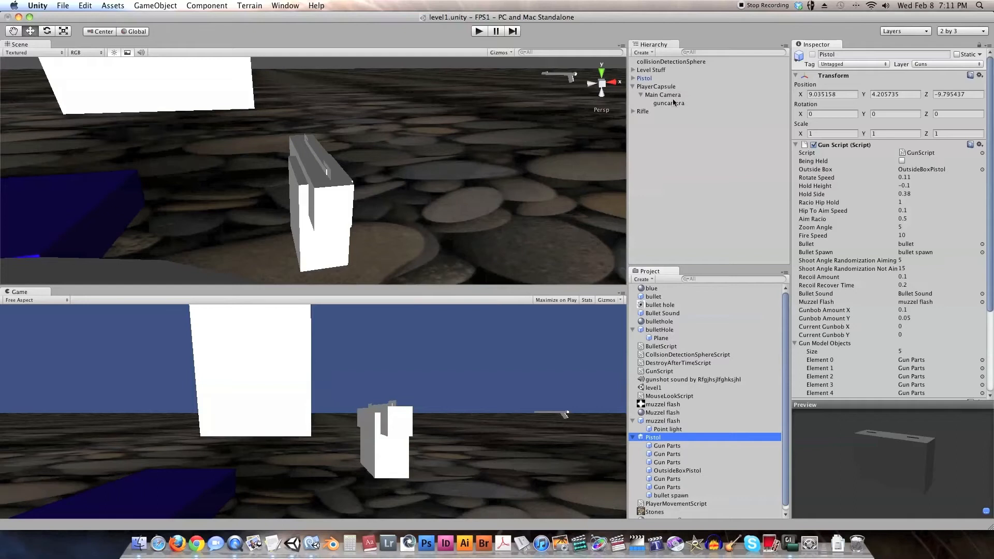
pyautogui.click(657, 78)
pyautogui.click(648, 86)
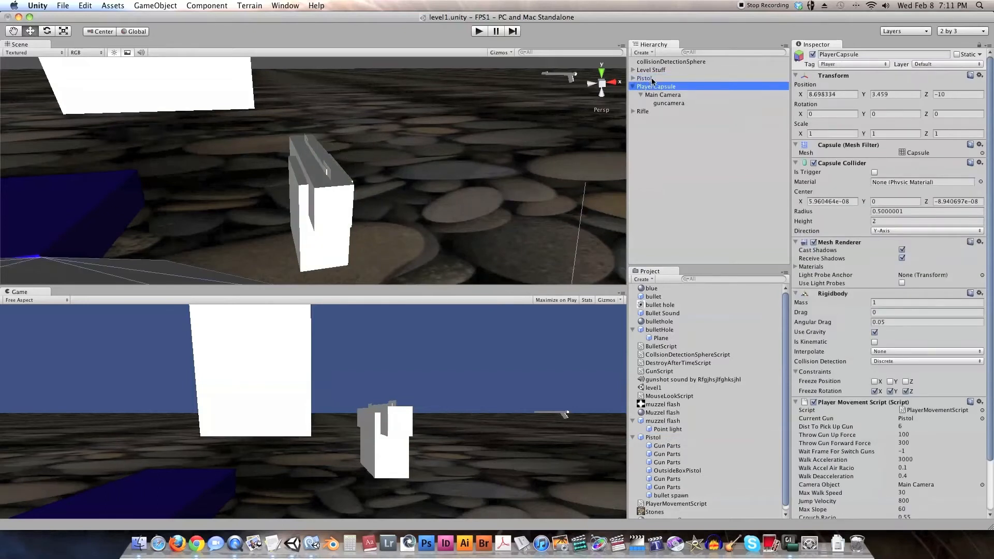
pyautogui.click(654, 78)
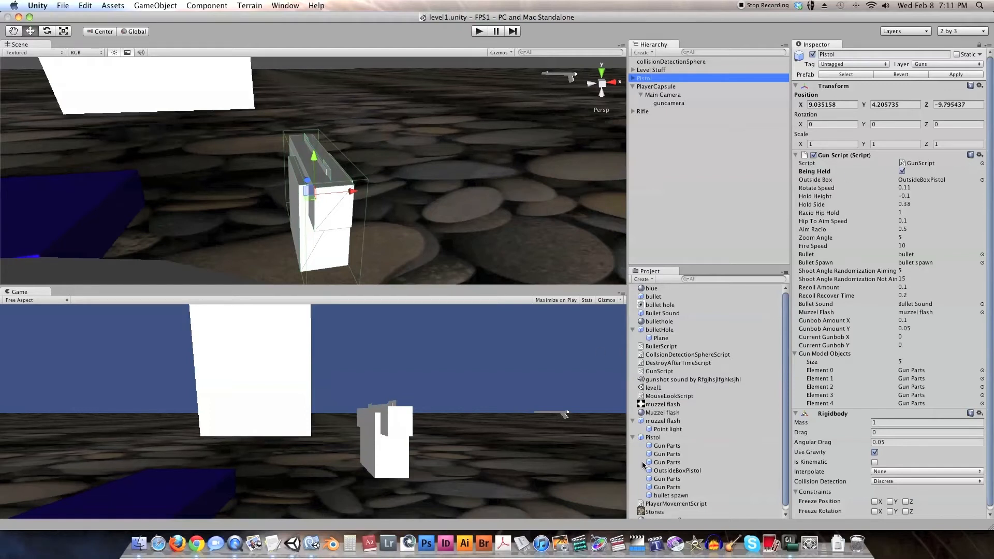
# Place three additional instances of the Pistol prefab at different spots on the level's stone floor
pyautogui.click(660, 438)
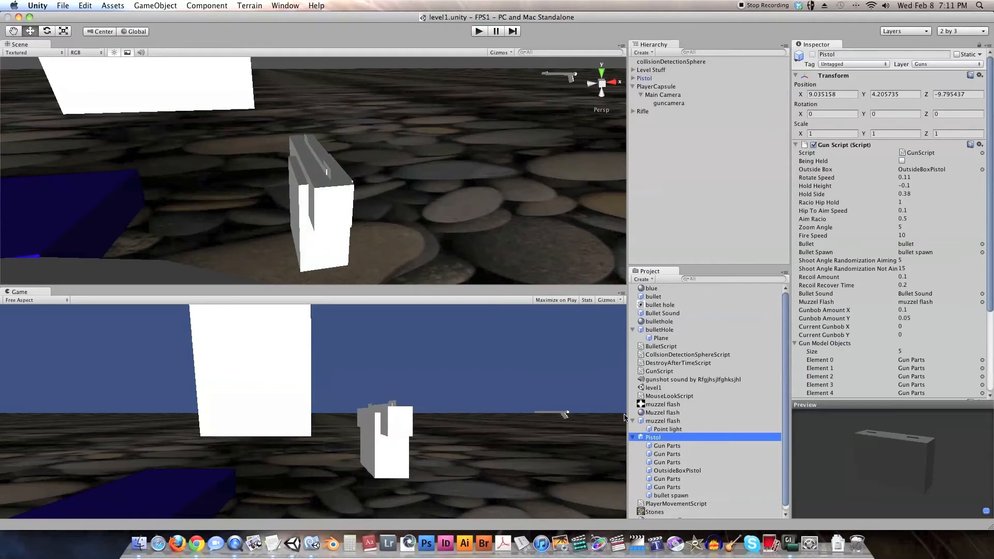
pyautogui.moveTo(650, 438); pyautogui.dragTo(334, 127)
pyautogui.moveTo(654, 440); pyautogui.dragTo(205, 118)
# Run the level, walk the player among the placed pistols to test the held gun's view, and stop the game
pyautogui.click(477, 32)
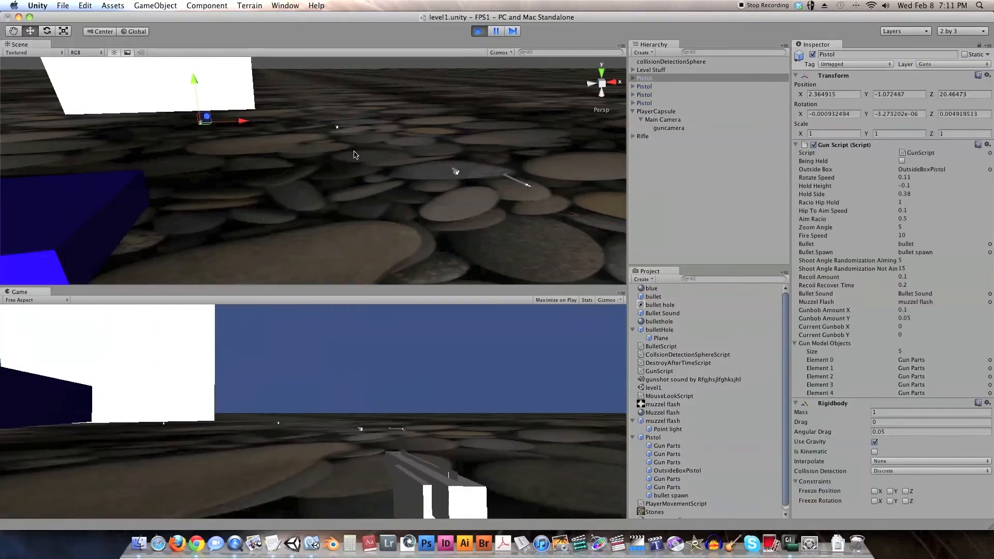
pyautogui.press('w')
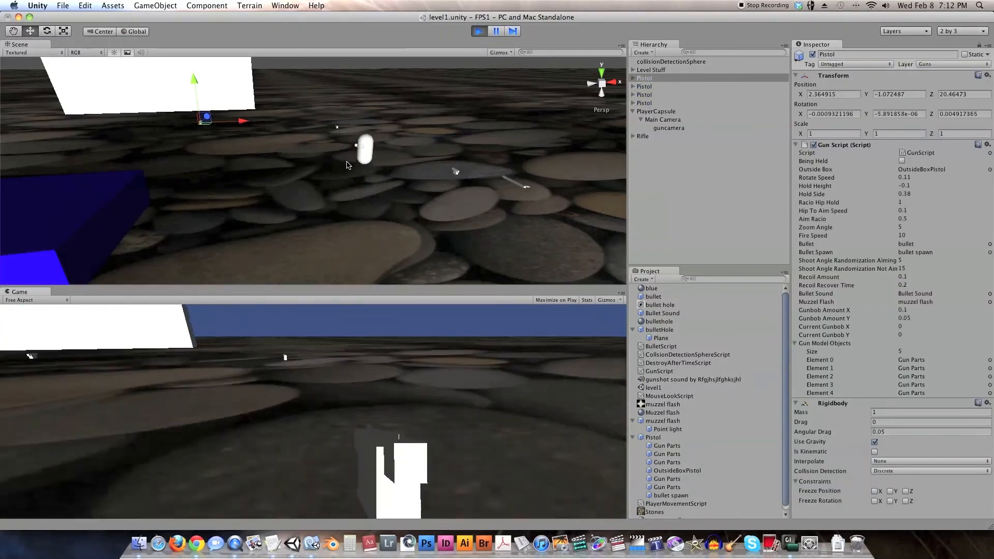
pyautogui.press('w')
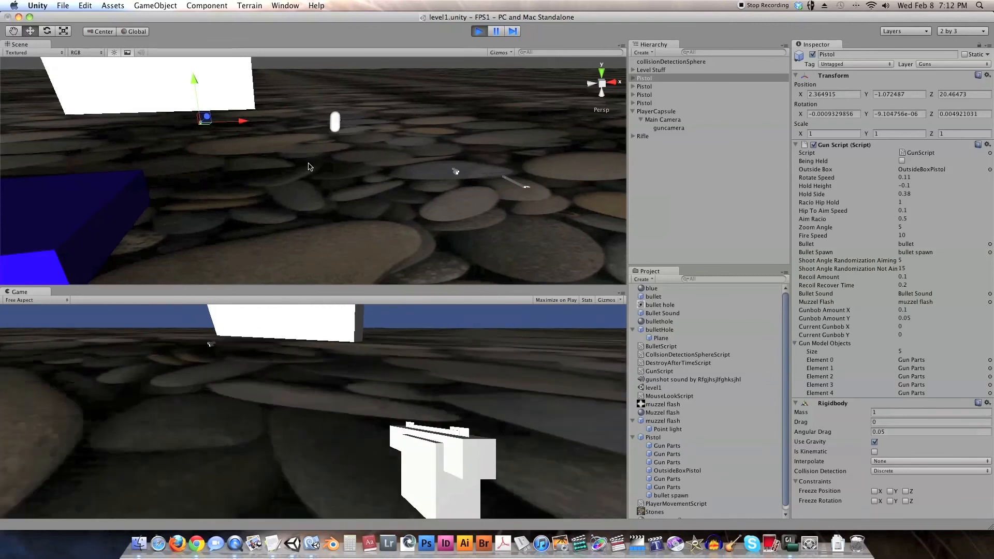
pyautogui.press('w')
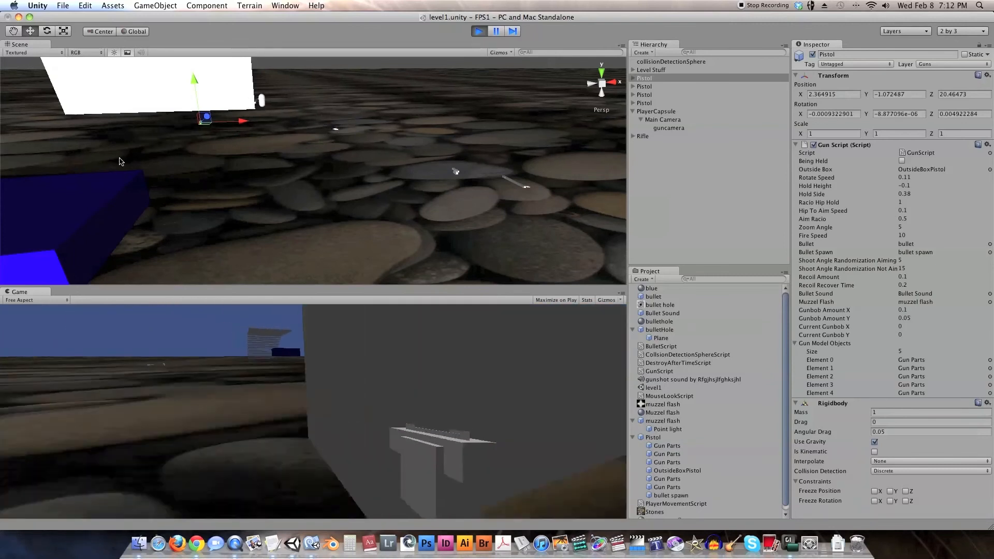
pyautogui.press('w')
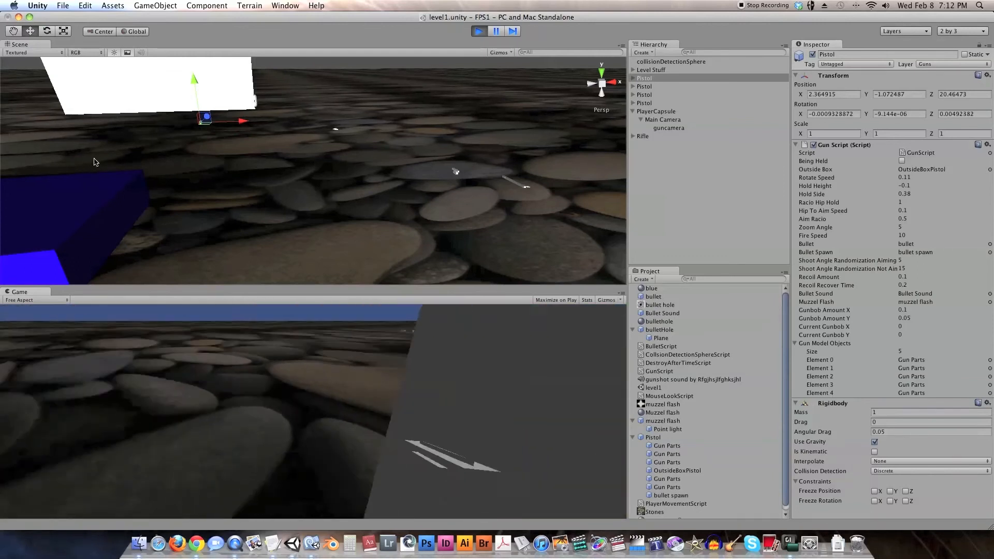
pyautogui.press('w')
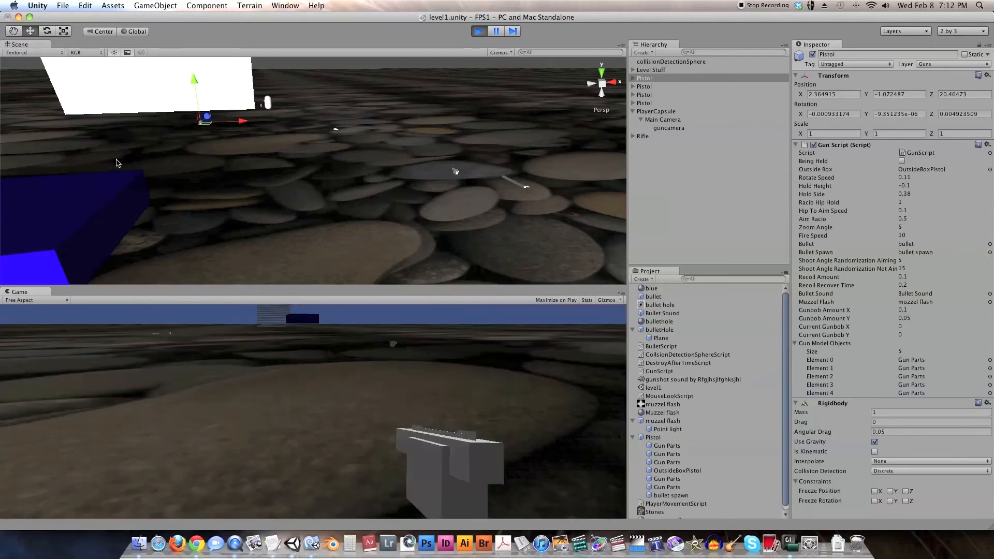
pyautogui.press('w')
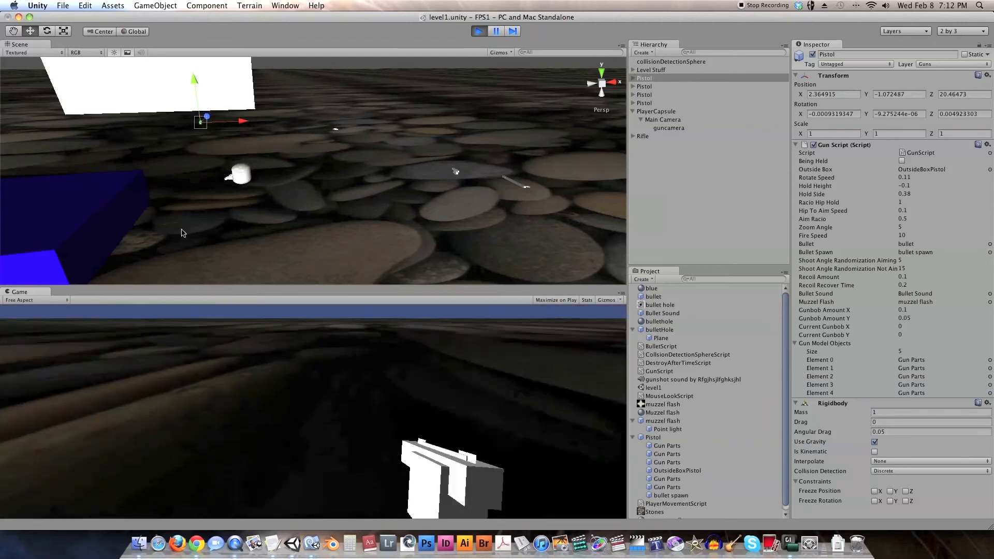
pyautogui.press('w')
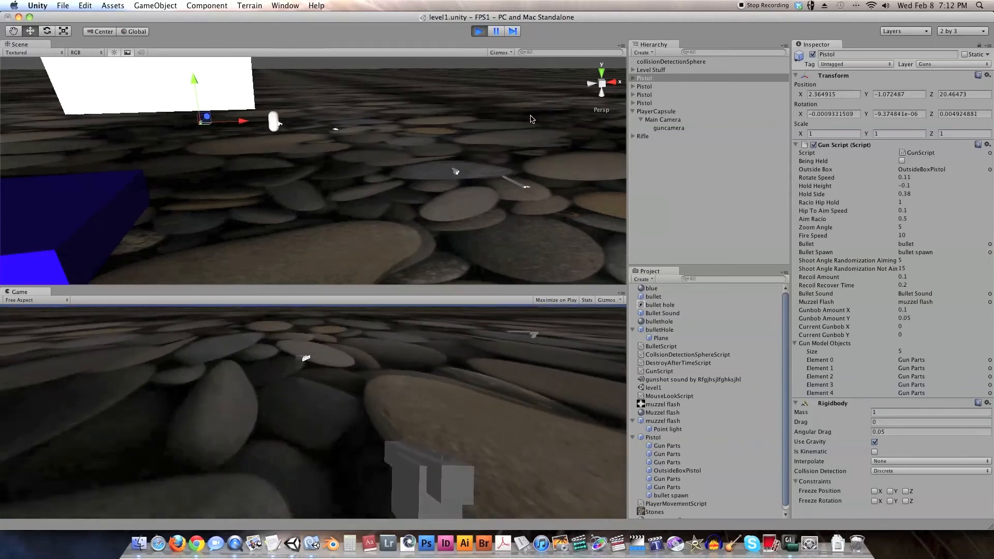
pyautogui.press('w')
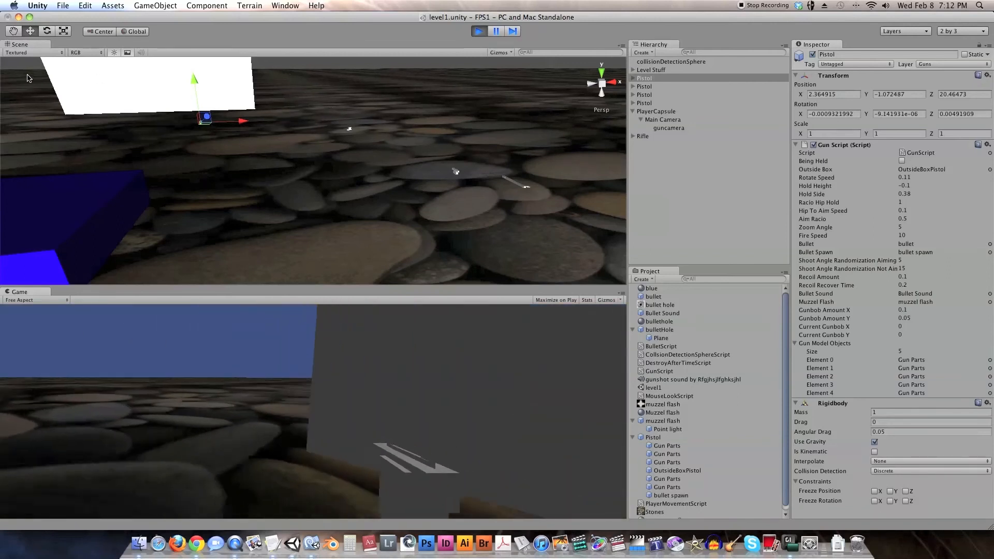
pyautogui.press('w')
pyautogui.press('w')
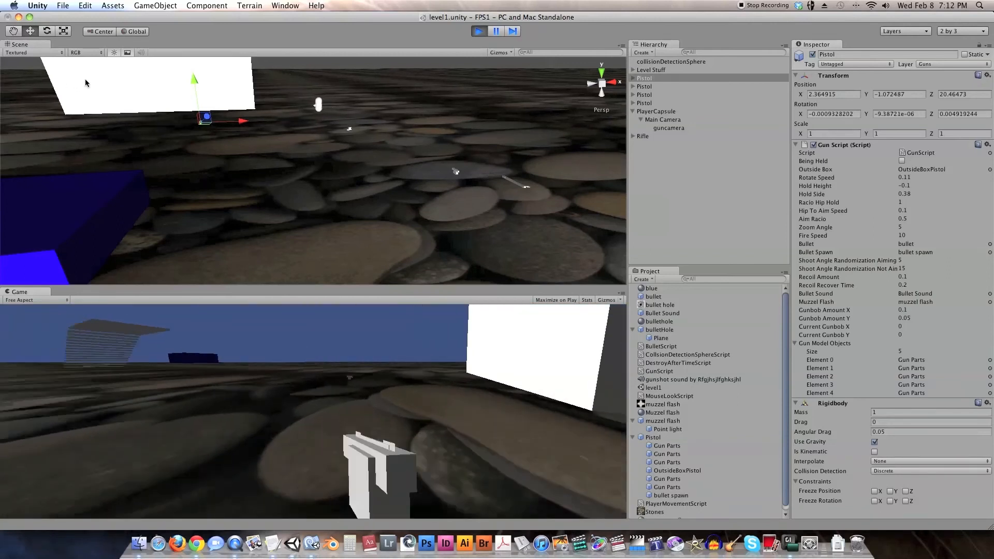
pyautogui.click(480, 31)
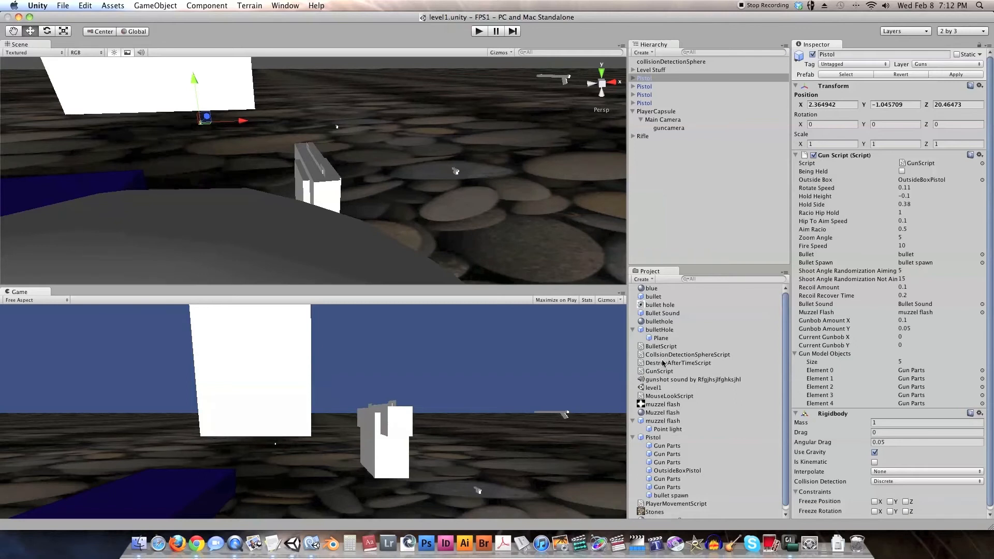
# Collapse the Pistol and muzzel flash prefabs in the project and create a JavaScript asset named GunCameraScript
pyautogui.click(633, 438)
pyautogui.click(632, 423)
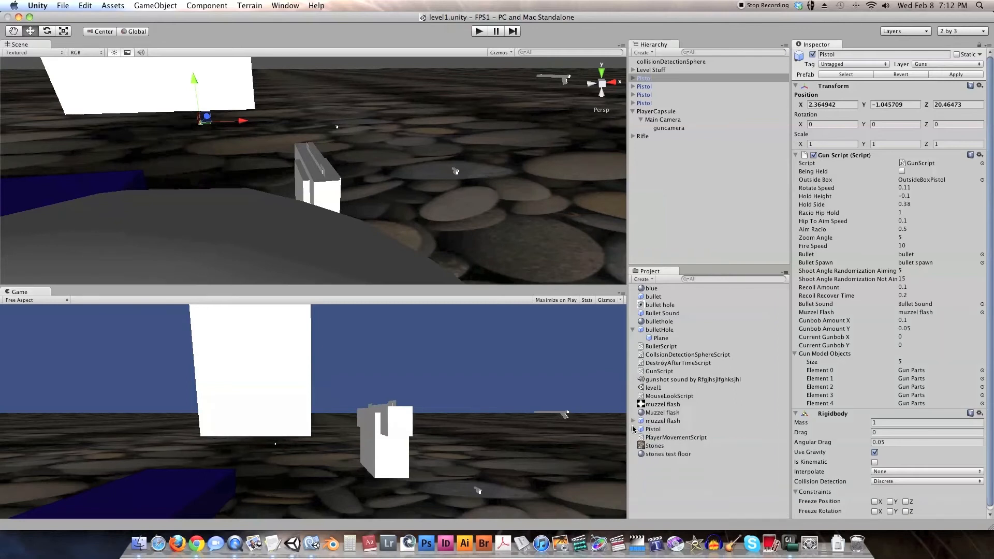
pyautogui.rightClick(641, 469)
pyautogui.moveTo(711, 378)
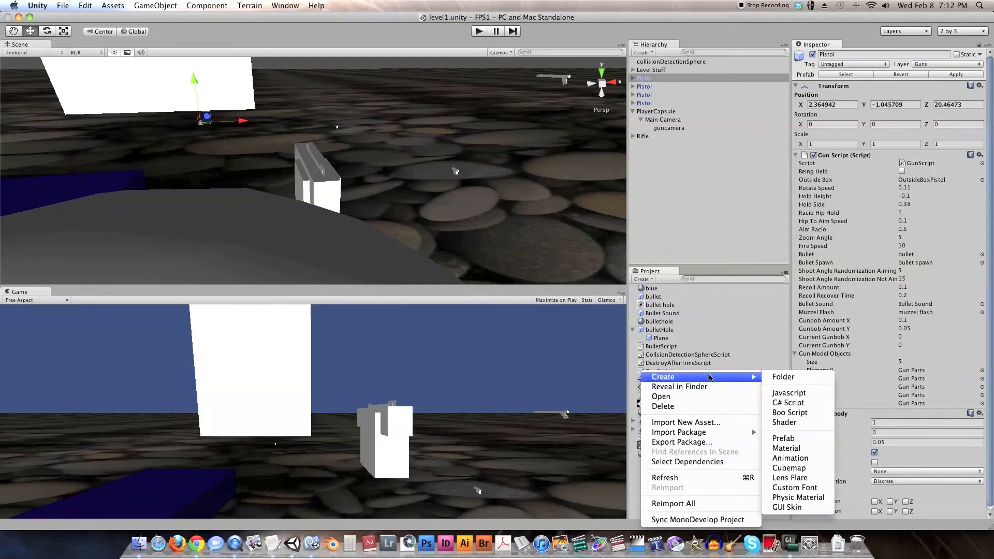
pyautogui.click(788, 393)
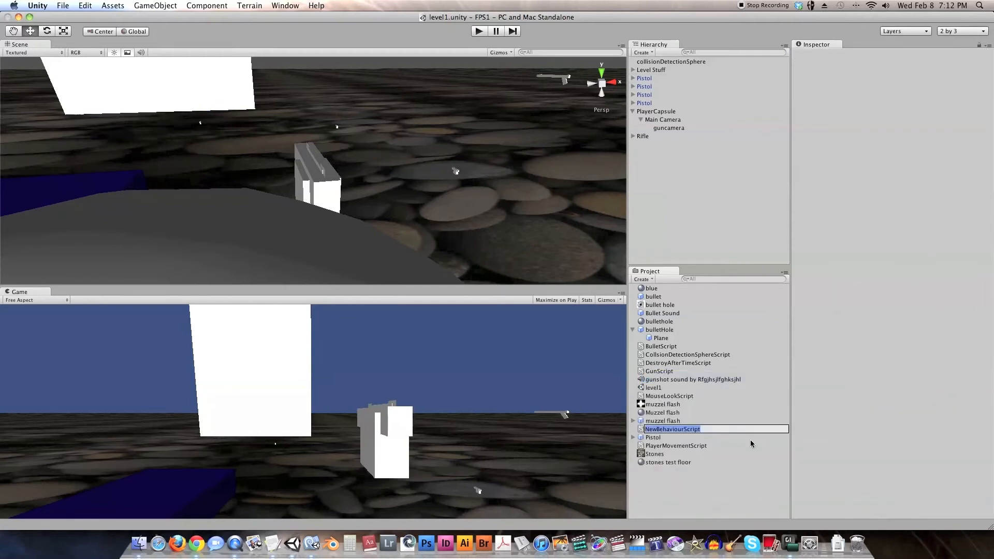
pyautogui.write('GunCameraScript')
pyautogui.press('Return')
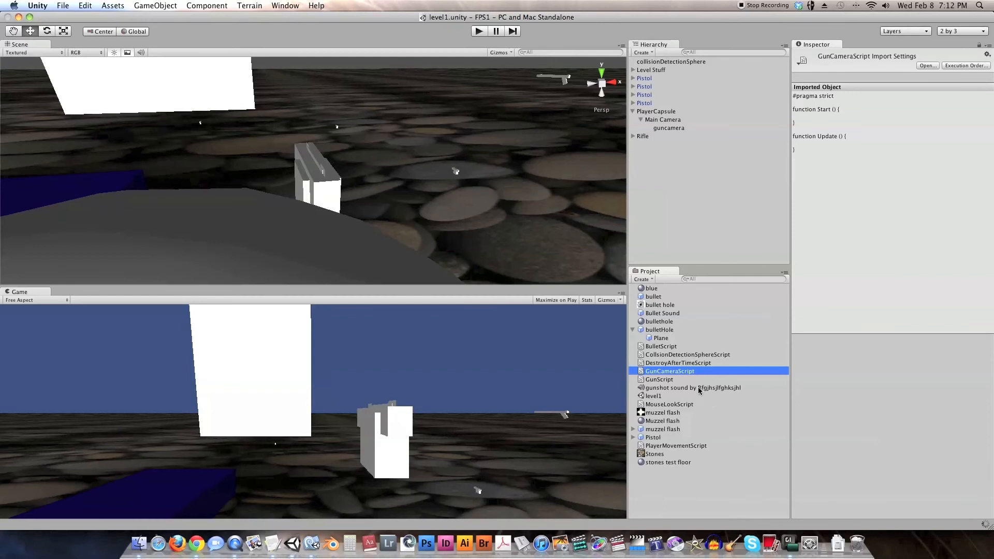
# Open GunCameraScript in MonoDevelop and delete the #pragma strict line and the empty Start function
pyautogui.doubleClick(683, 371)
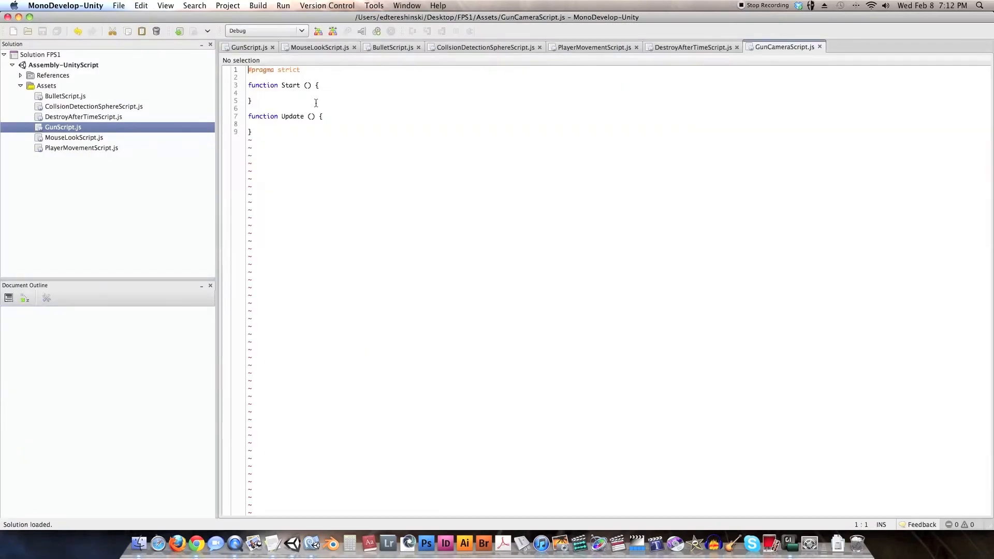
pyautogui.moveTo(308, 99); pyautogui.dragTo(242, 62)
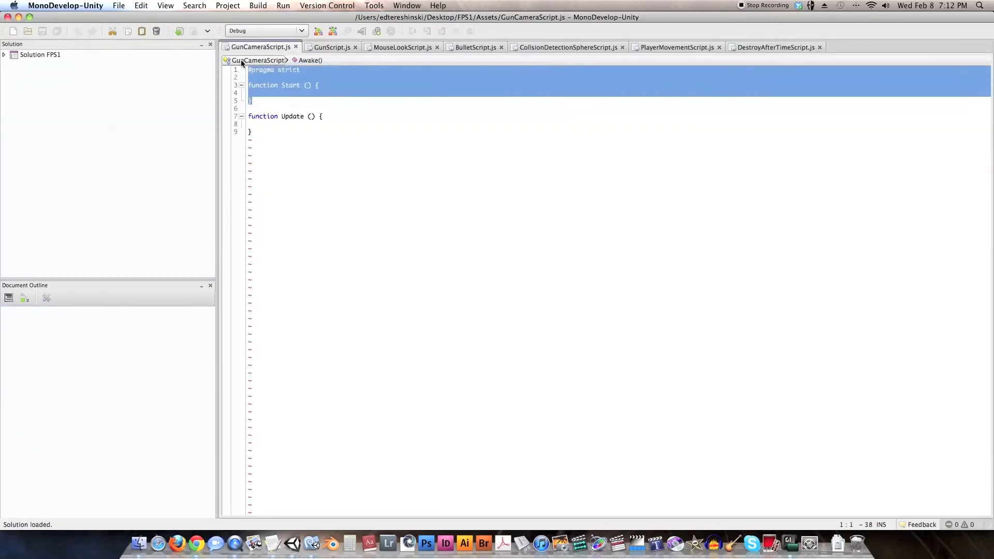
pyautogui.press('BackSpace')
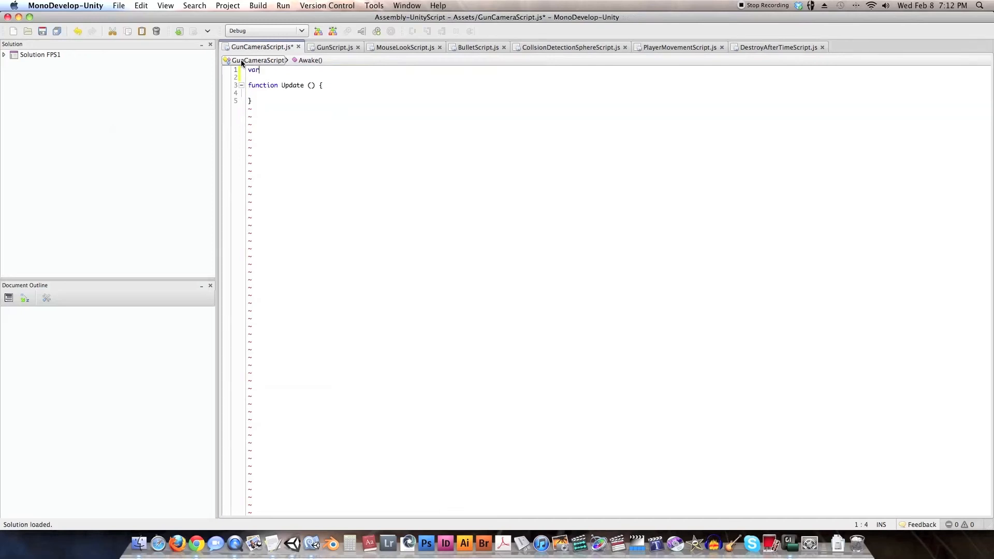
# Declare the variable at the beginning of GunCameraScript as "var cameraObject : GameObject;"
pyautogui.write('var co')
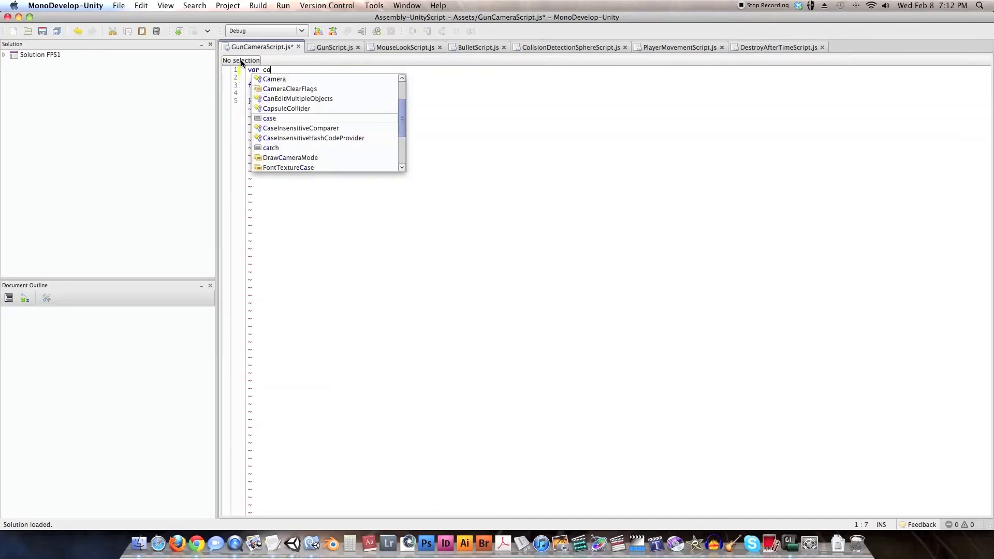
pyautogui.press('BackSpace')
pyautogui.write('ameraO')
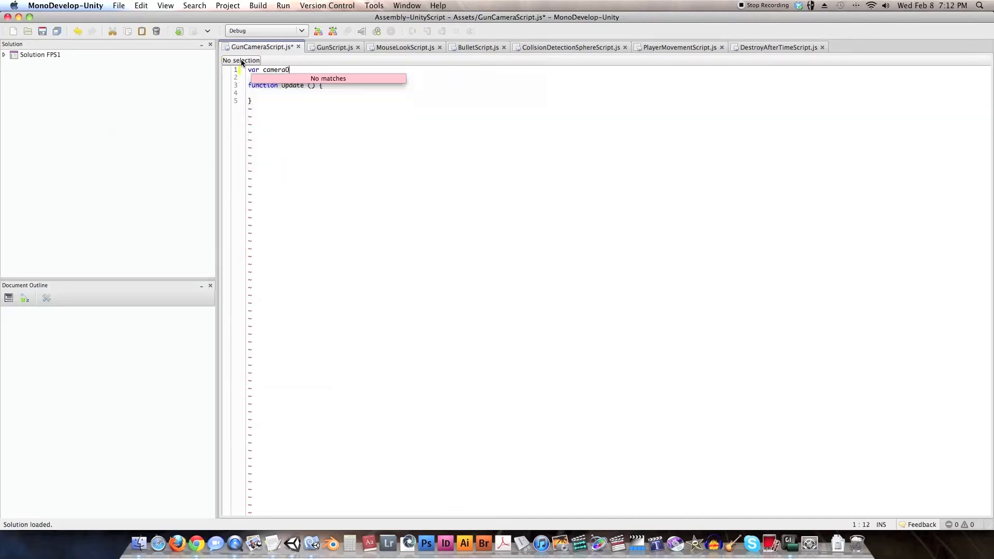
pyautogui.write('bject;')
pyautogui.write(': GameO')
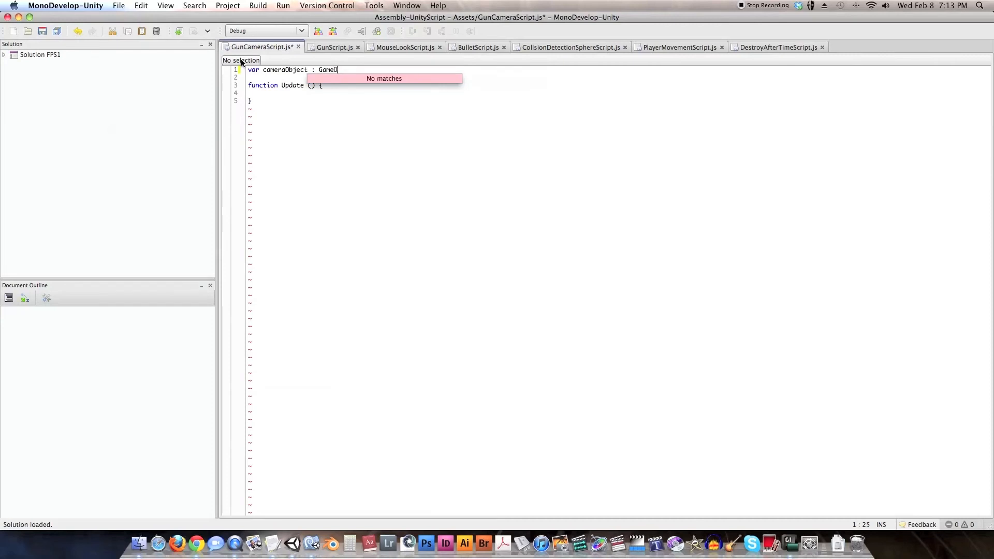
pyautogui.write('bject;')
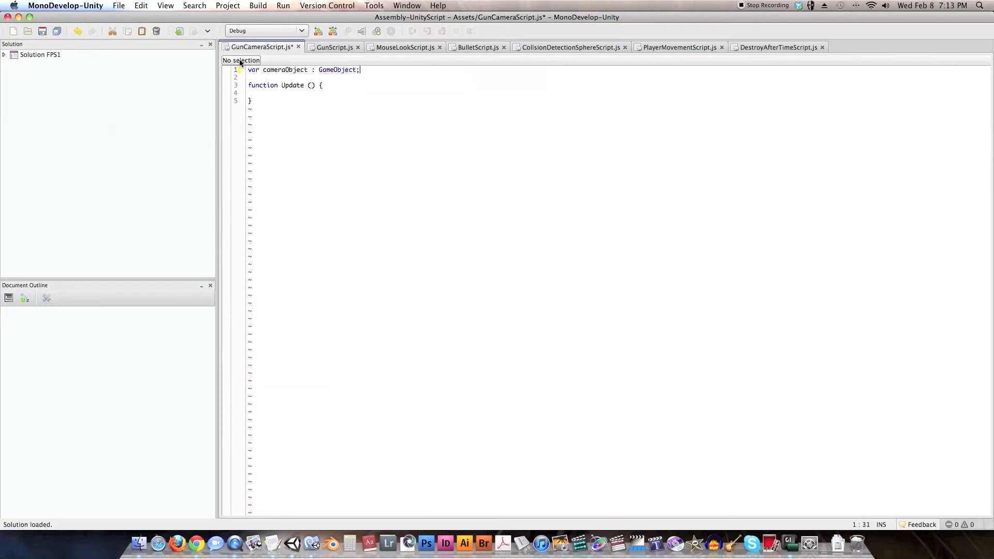
# Add an empty Awake () function with braces between the cameraObject declaration and the Update function
pyautogui.press('Return')
pyautogui.press('Return')
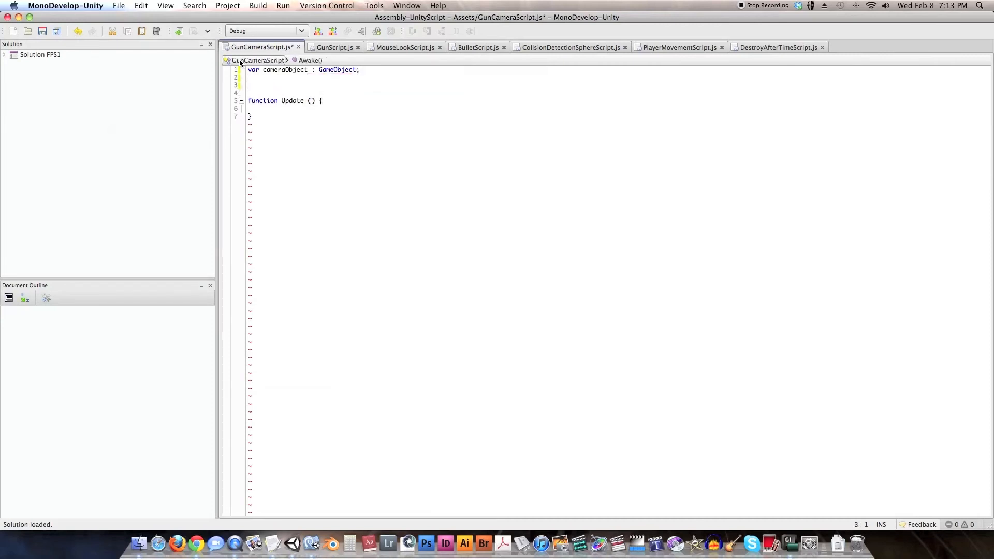
pyautogui.write('function Awa')
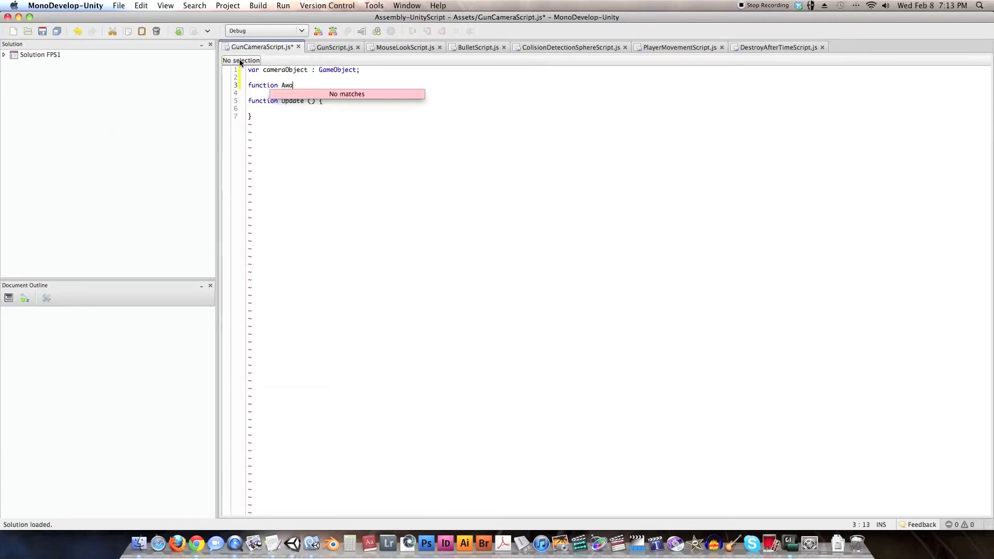
pyautogui.write('ke ')
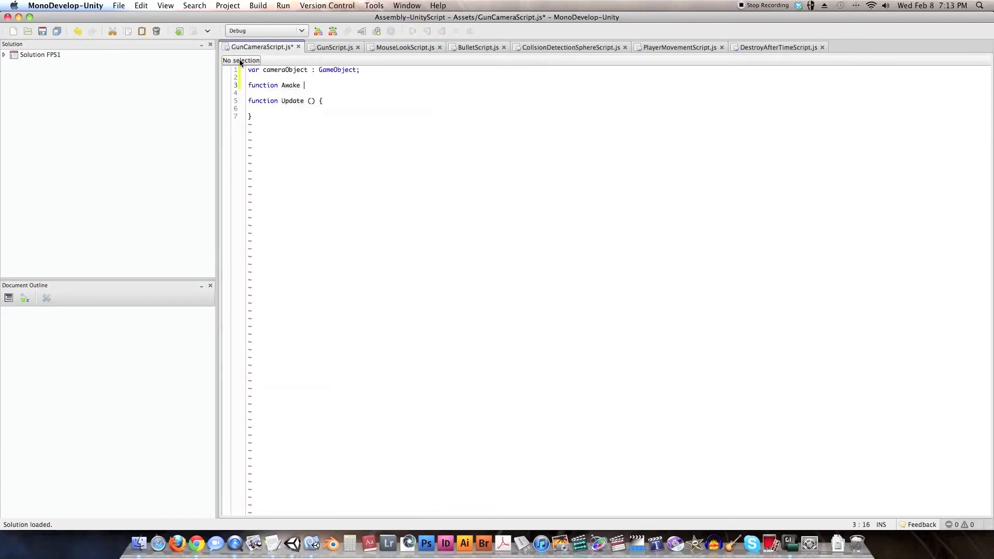
pyautogui.write('()')
pyautogui.press('Return')
pyautogui.write('{')
pyautogui.press('Return')
pyautogui.press('Return')
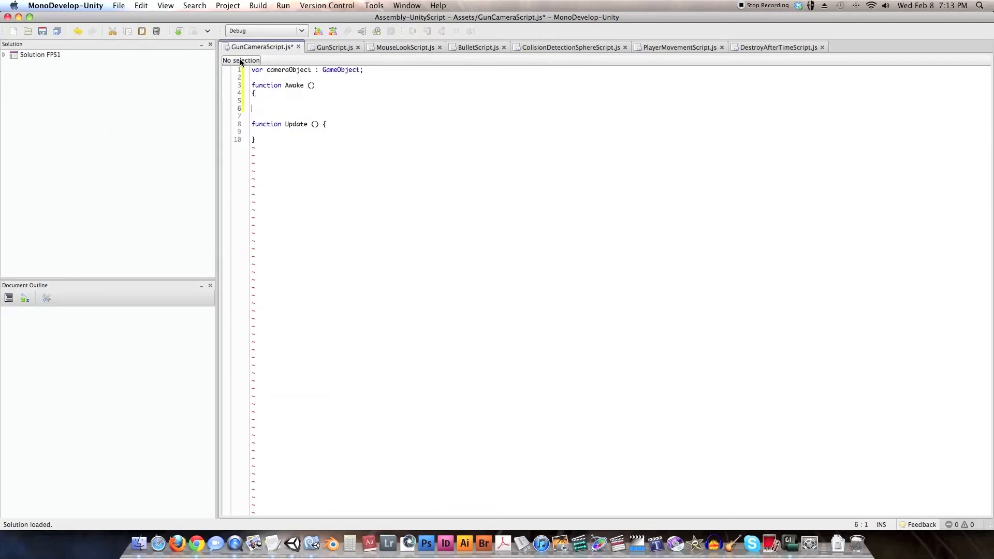
pyautogui.press('Up')
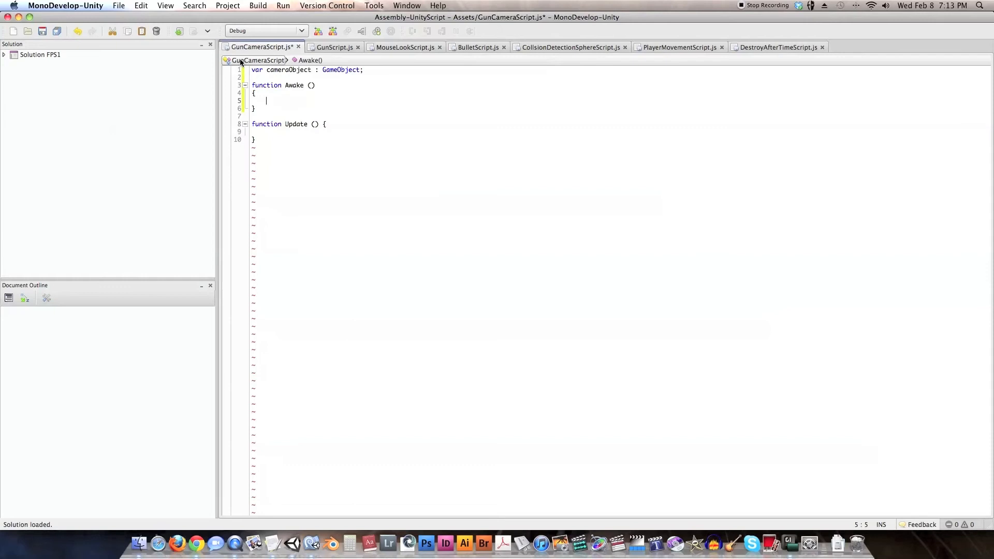
# Inside Awake, assign cameraObject = GameObject.FindWithTag("MainCamera")
pyautogui.write('cameraO')
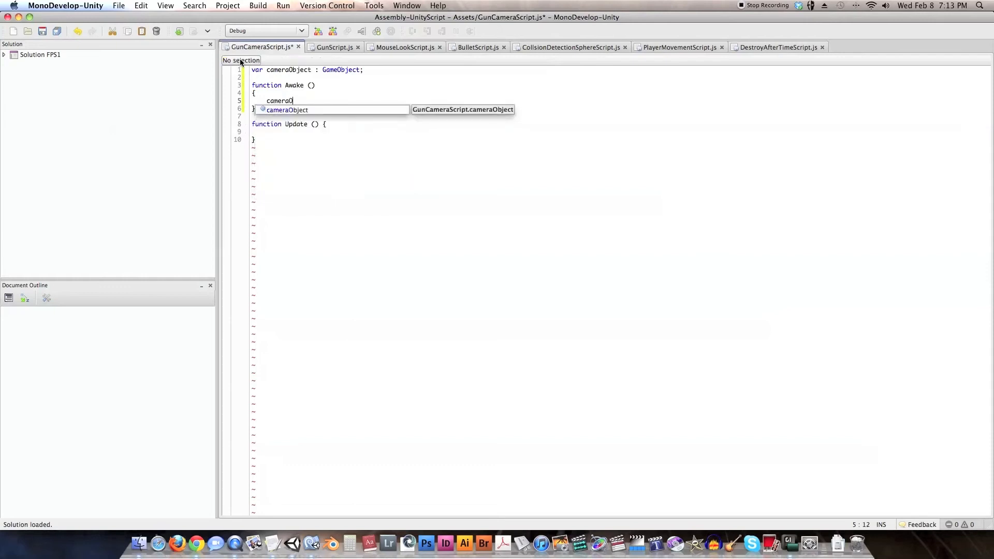
pyautogui.press('Return')
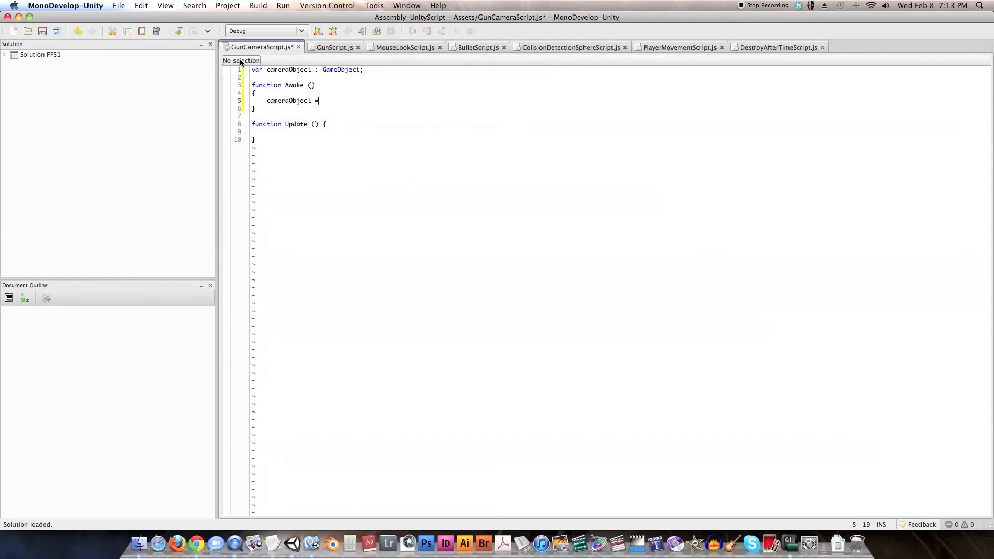
pyautogui.write('= Game')
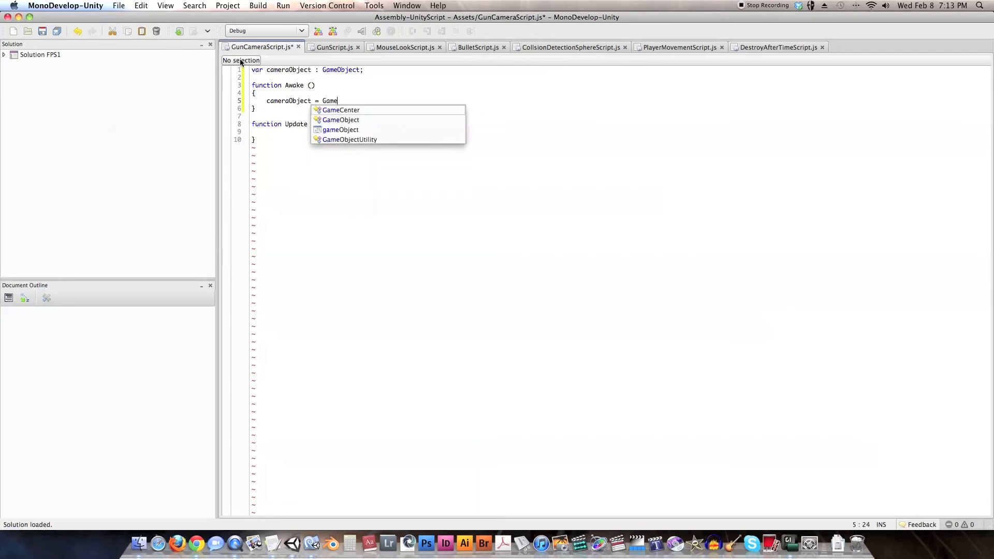
pyautogui.press('Down')
pyautogui.press('Return')
pyautogui.write('.Fine')
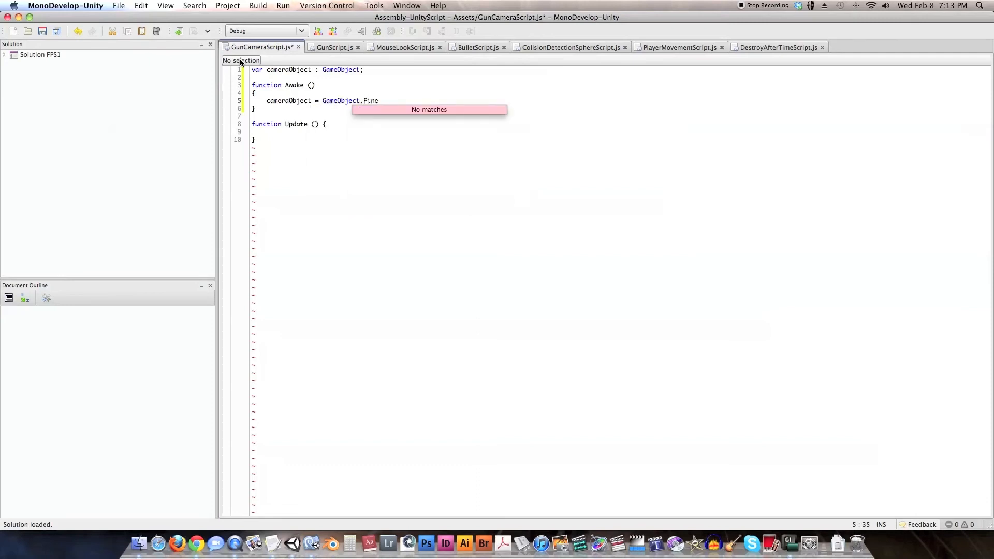
pyautogui.press('BackSpace')
pyautogui.write('d')
pyautogui.press('Down')
pyautogui.press('Down')
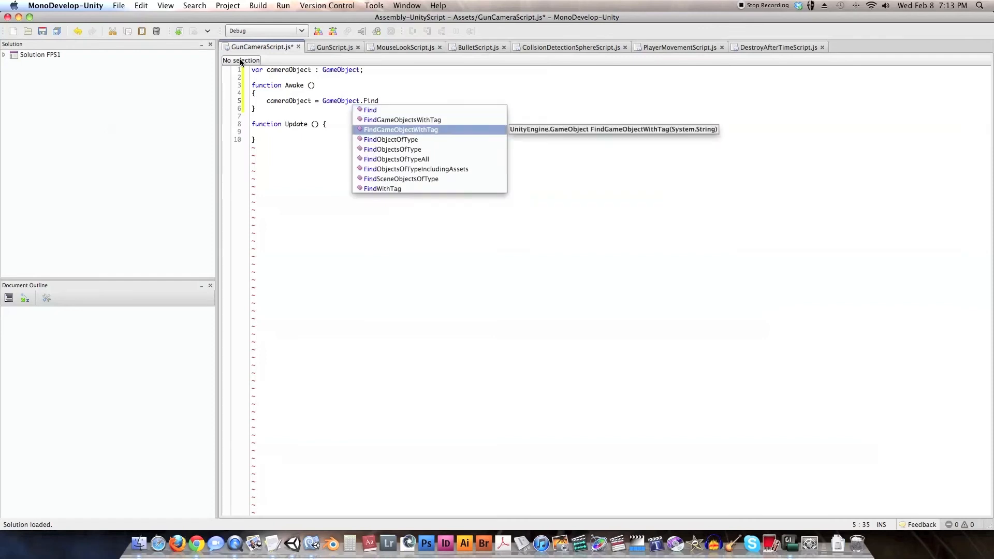
pyautogui.press('Down')
pyautogui.press('Down')
pyautogui.press('Down')
pyautogui.press('Down')
pyautogui.press('Down')
pyautogui.press('Down')
pyautogui.press('Return')
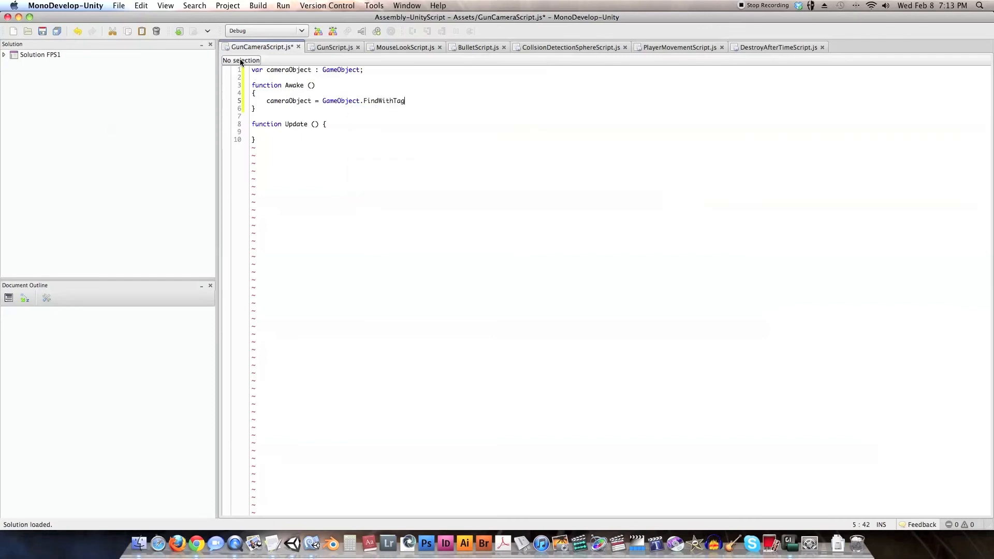
pyautogui.write('("')
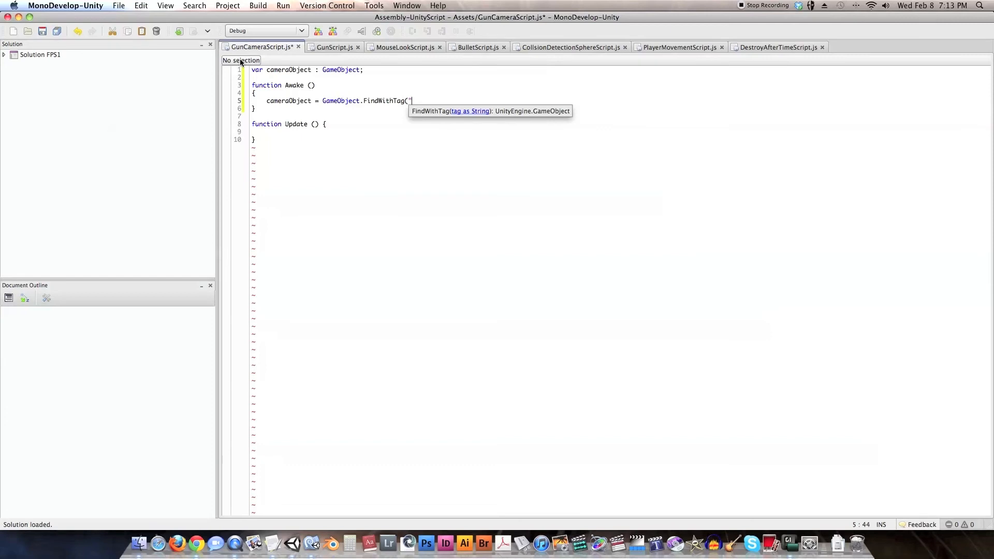
pyautogui.write('MainCamera")')
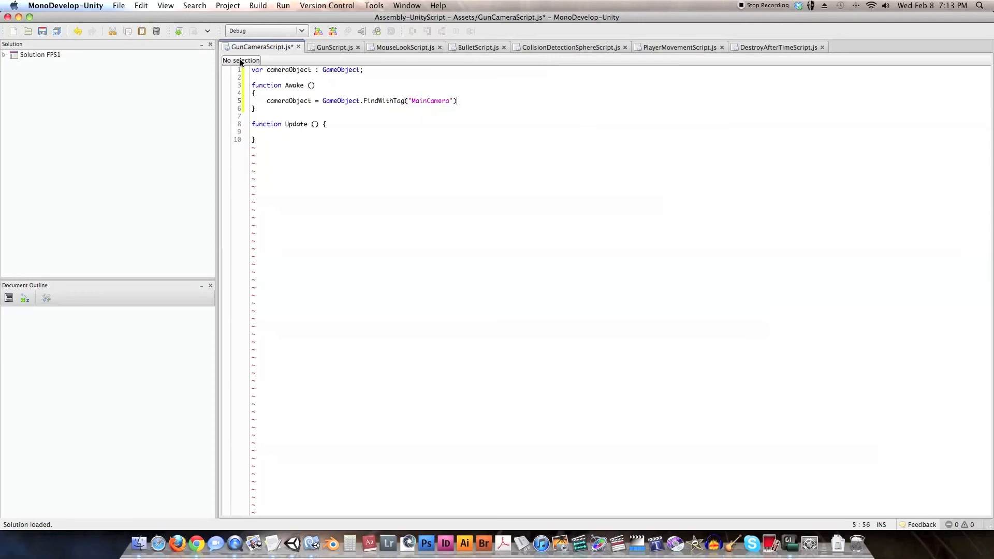
# Check the Main Camera's tag in Unity, and end the FindWithTag line in GunCameraScript with a semicolon in MonoDevelop, saving the script
pyautogui.click(290, 542)
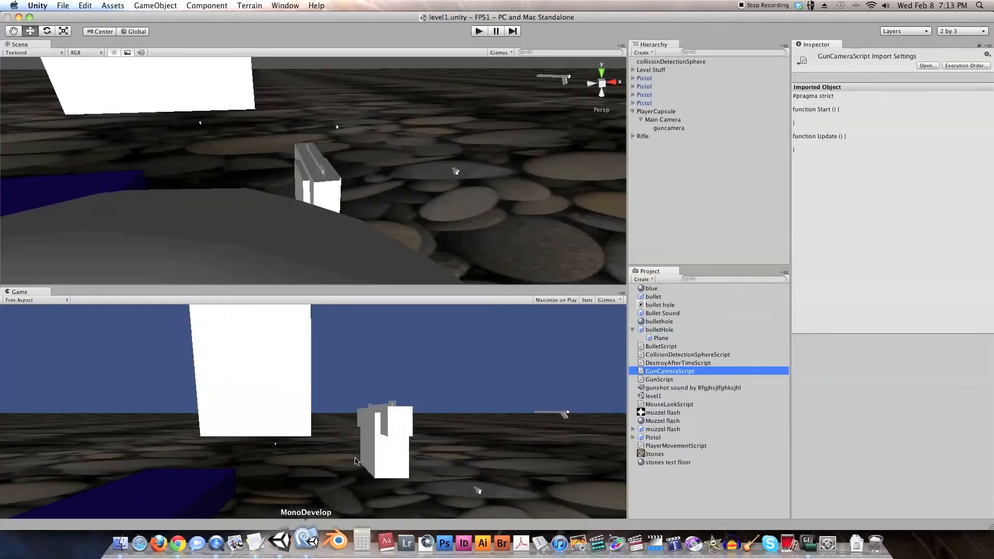
pyautogui.click(663, 119)
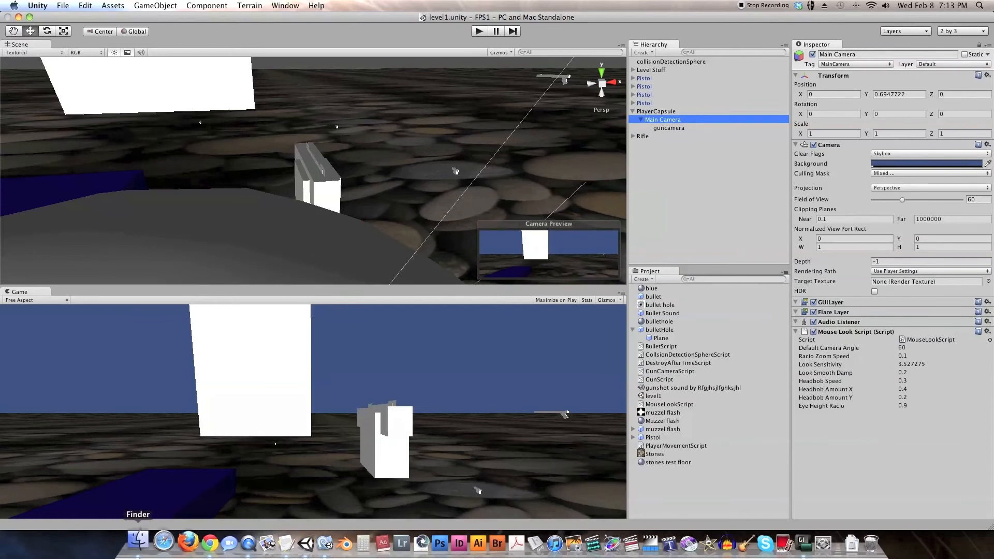
pyautogui.click(310, 538)
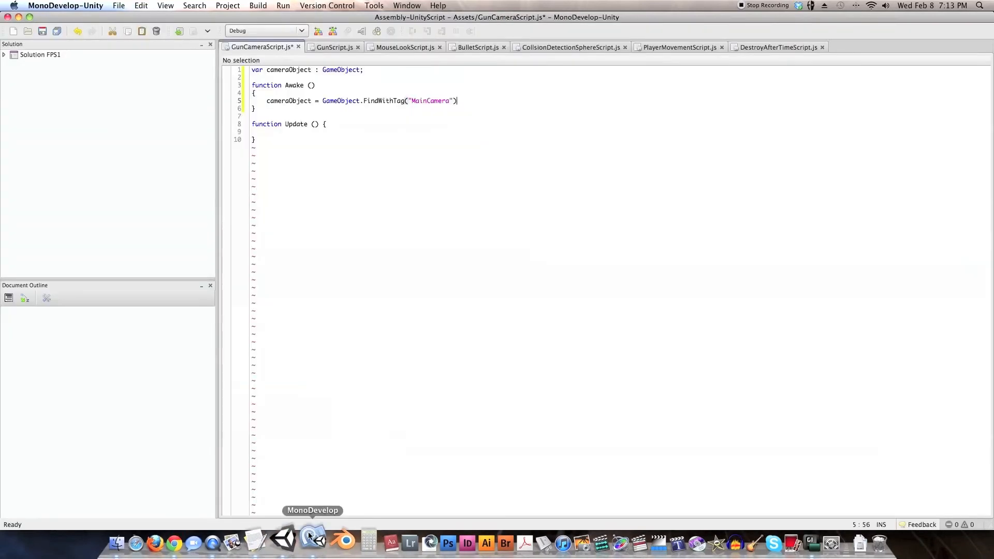
pyautogui.write(';')
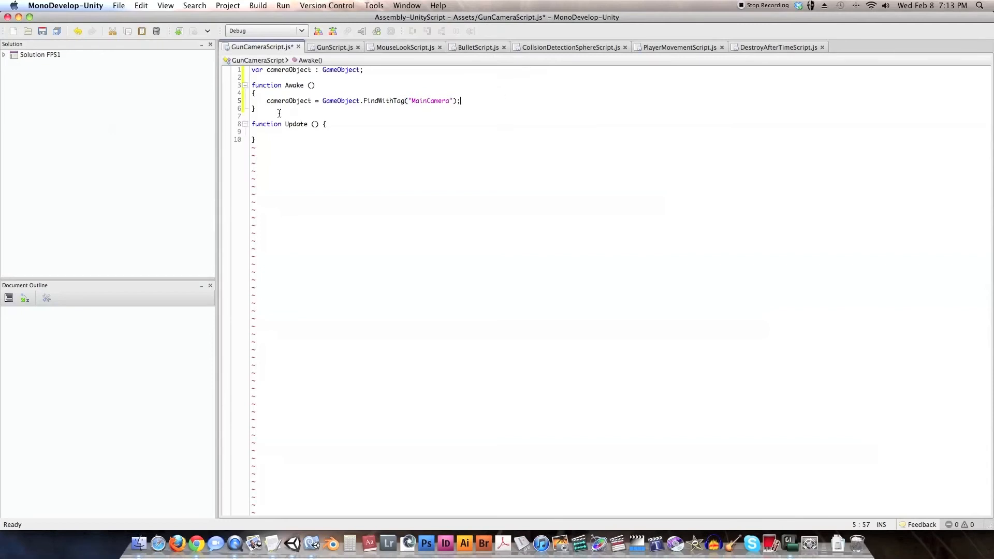
pyautogui.moveTo(268, 102); pyautogui.dragTo(309, 101)
pyautogui.press('super+s')
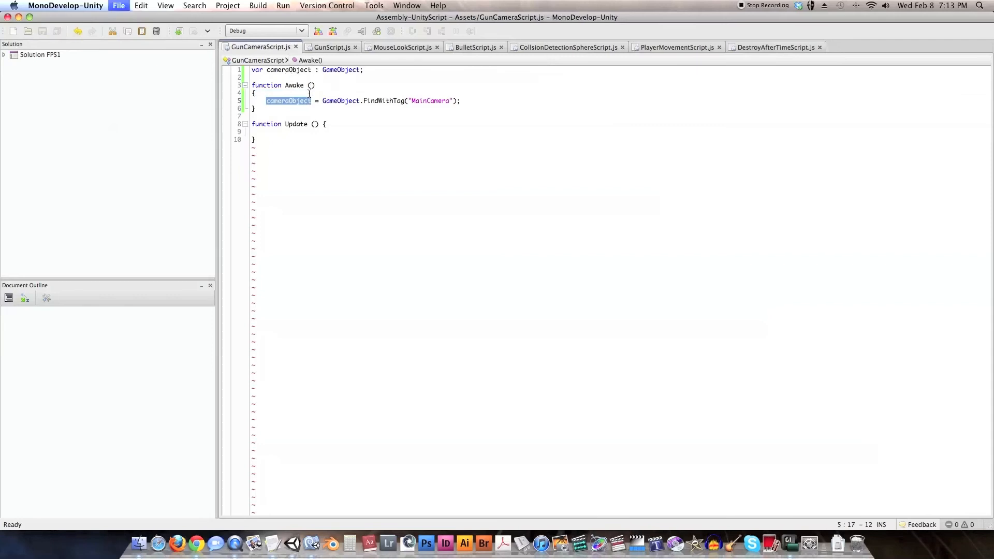
# Put Update's opening brace on its own line and begin a statement inside the function with camera.fieldOfView
pyautogui.click(322, 125)
pyautogui.press('Return')
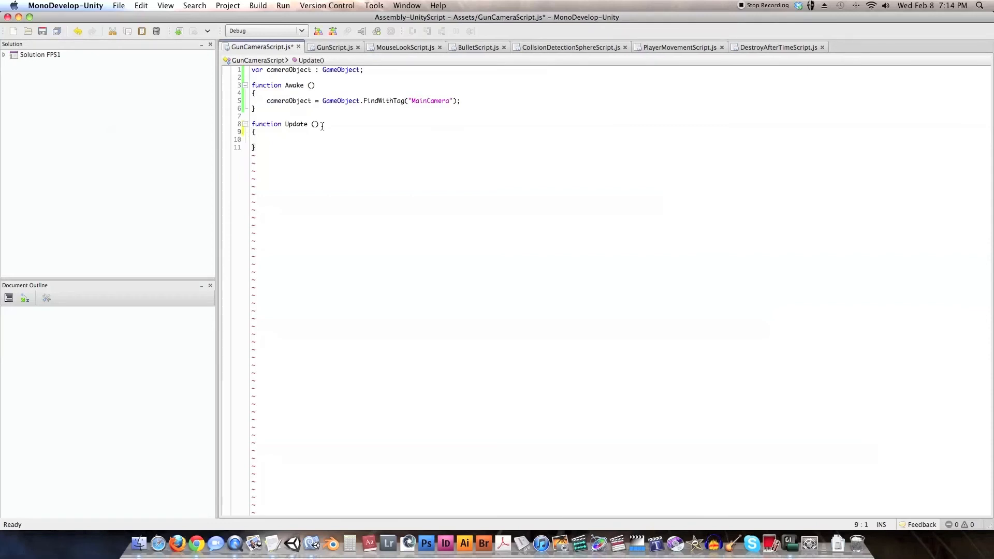
pyautogui.press('Return')
pyautogui.write('camera')
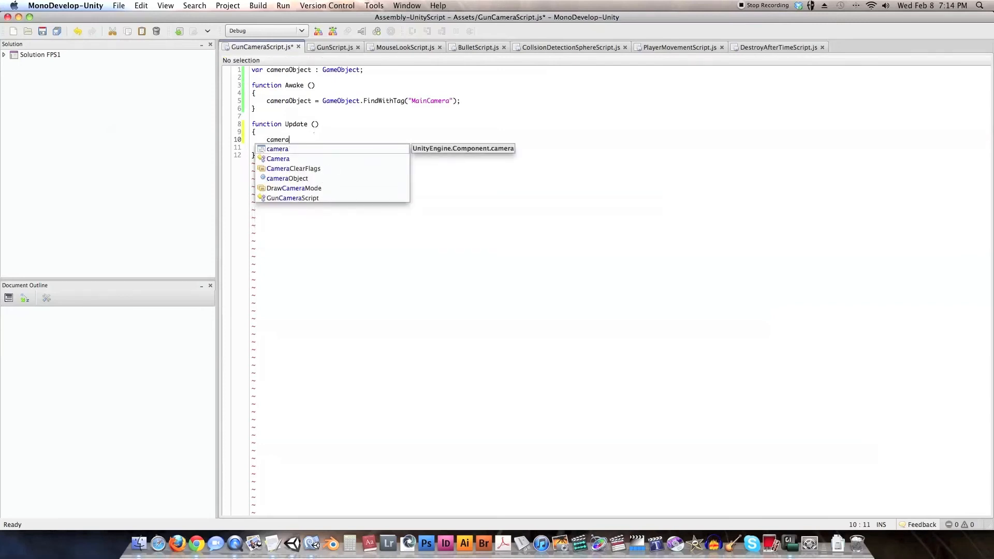
pyautogui.press('Escape')
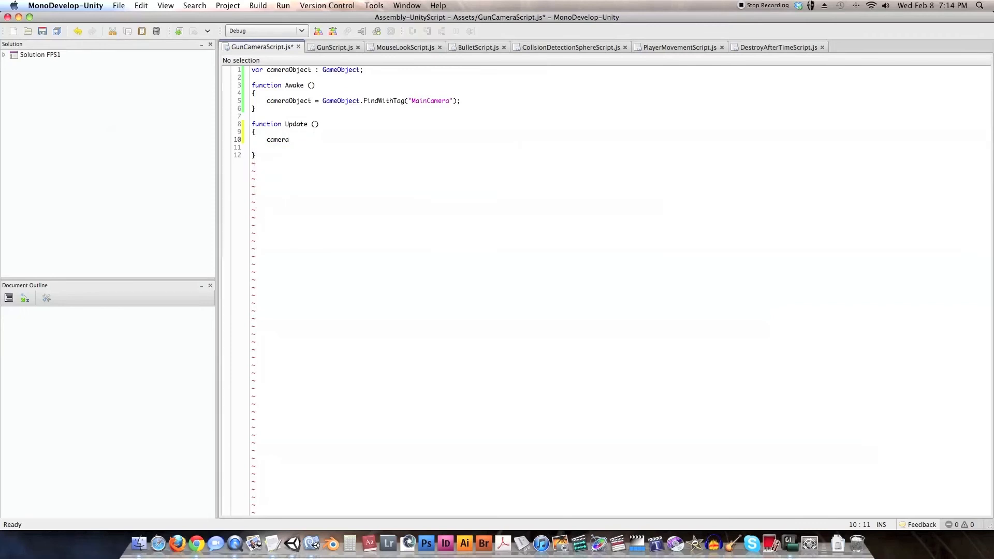
pyautogui.write('.feil')
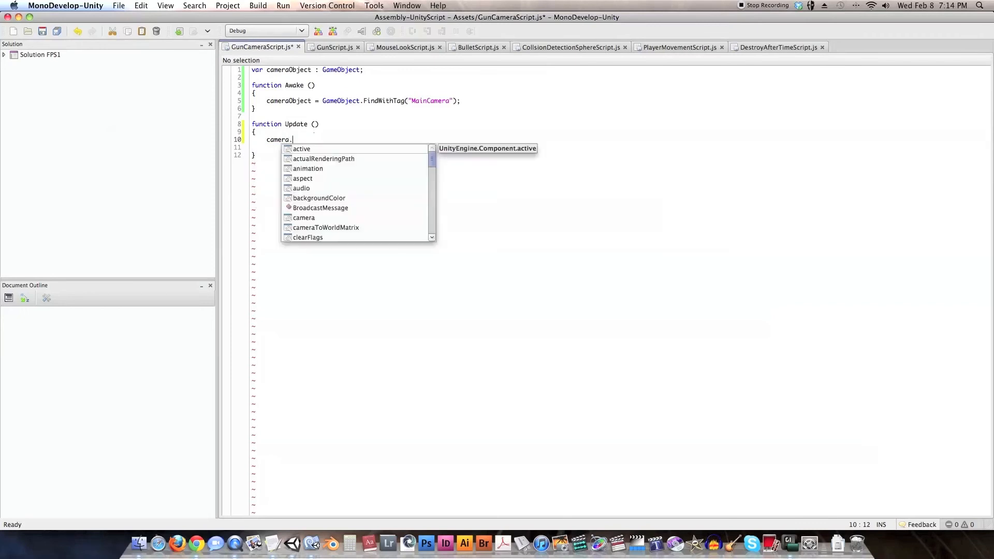
pyautogui.press('BackSpace')
pyautogui.press('BackSpace')
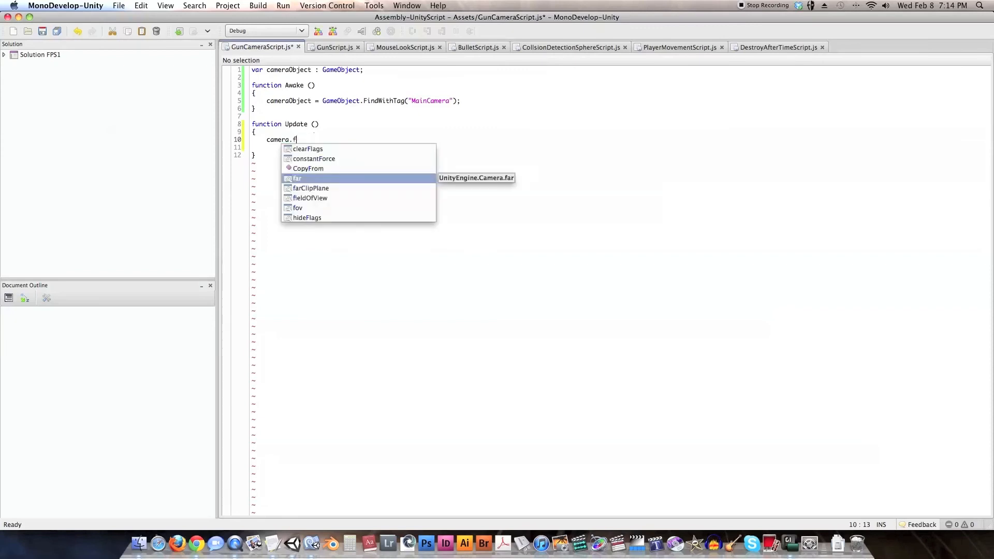
pyautogui.press('Down')
pyautogui.press('Down')
pyautogui.press('Return')
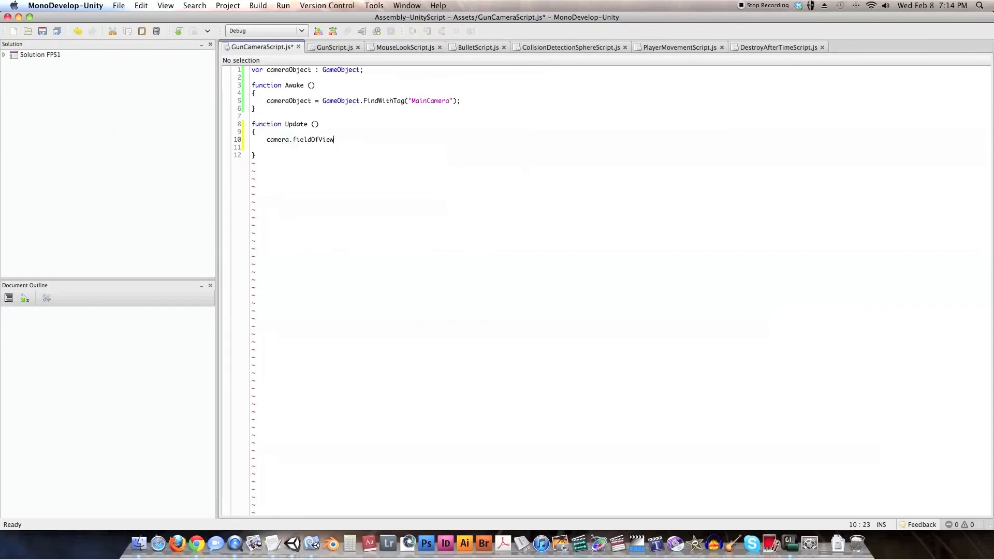
# Complete the Update statement with "= cameraObjet.camera.fieldOfView;", remove the empty line below it and save the script
pyautogui.write('= camera')
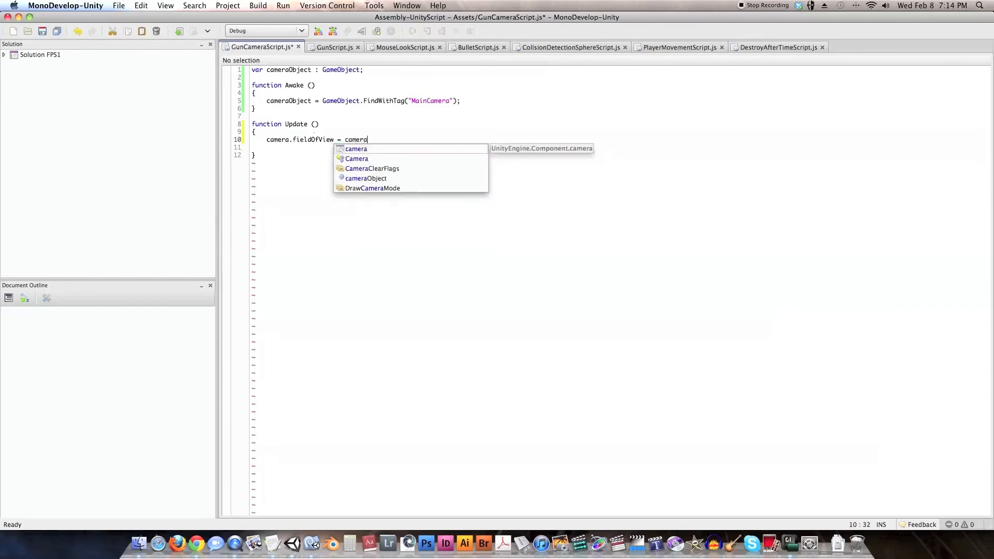
pyautogui.write('Objet')
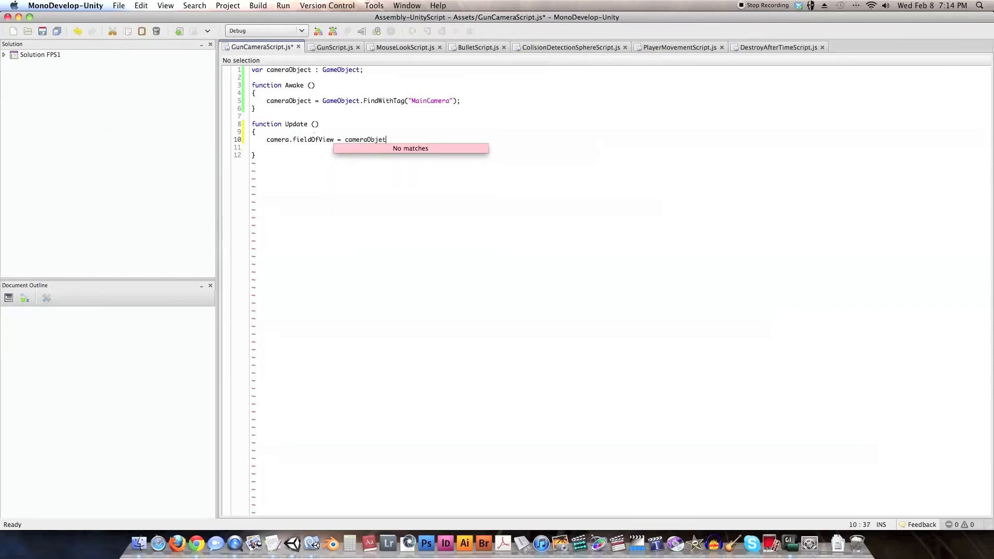
pyautogui.write('.camera.')
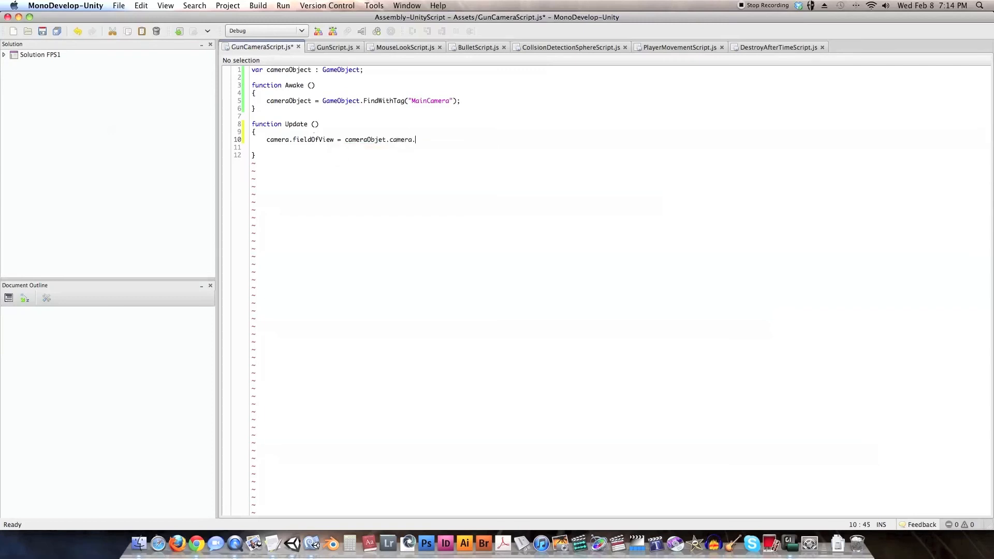
pyautogui.write('fieldOfView;')
pyautogui.press('super+s')
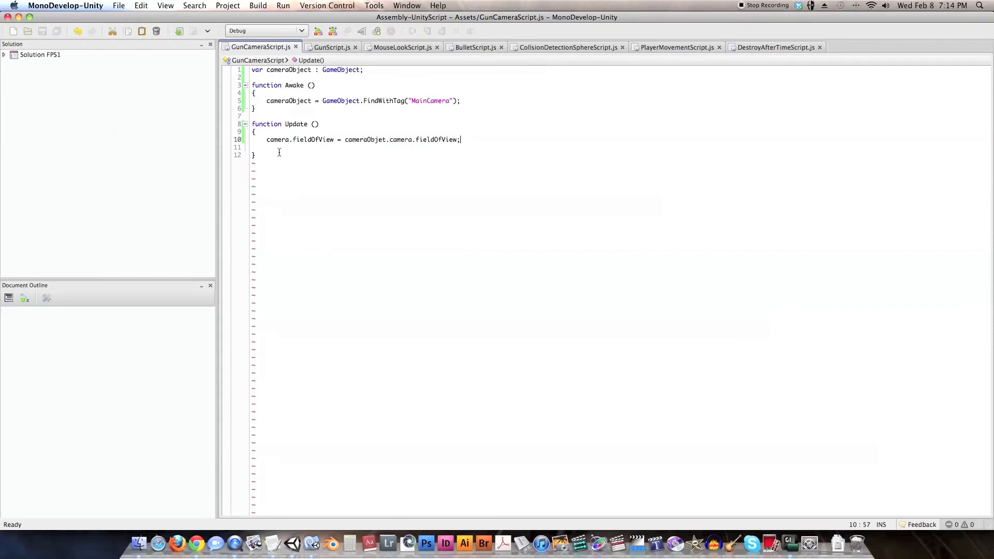
pyautogui.click(265, 149)
pyautogui.press('BackSpace')
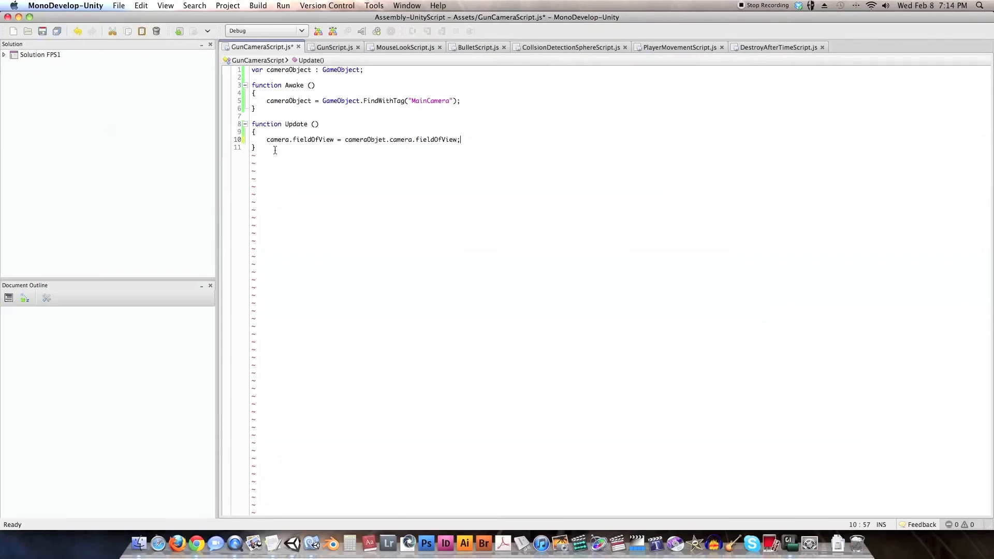
pyautogui.press('super+s')
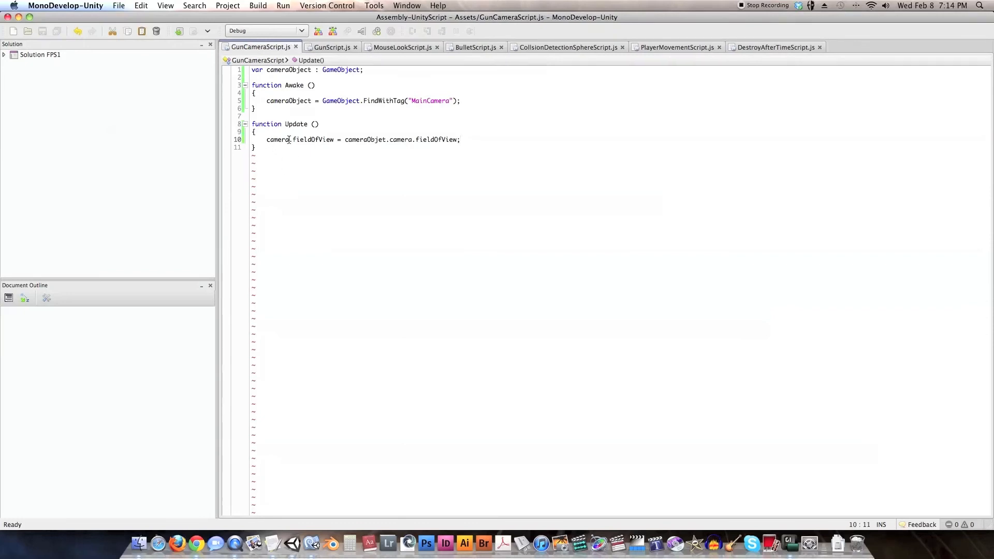
pyautogui.moveTo(289, 140); pyautogui.dragTo(267, 140)
pyautogui.moveTo(334, 140); pyautogui.dragTo(263, 143)
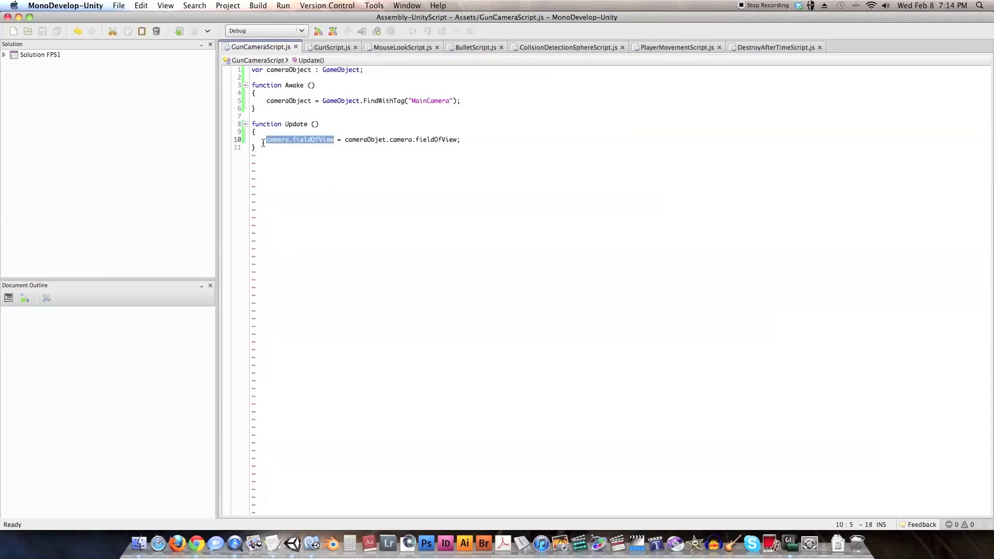
pyautogui.moveTo(345, 140); pyautogui.dragTo(458, 144)
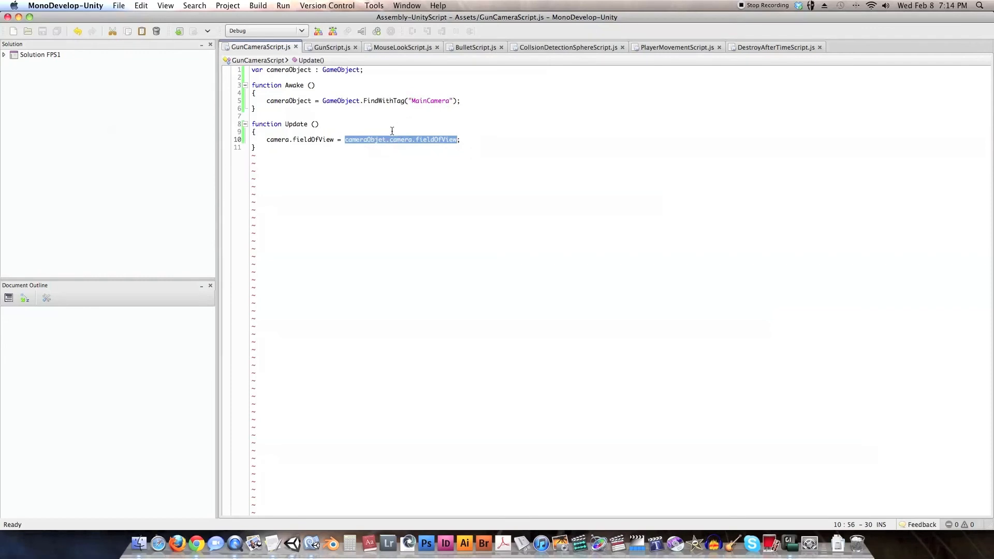
# Switch to Unity and attach GunCameraScript to the guncamera object under Main Camera
pyautogui.click(292, 543)
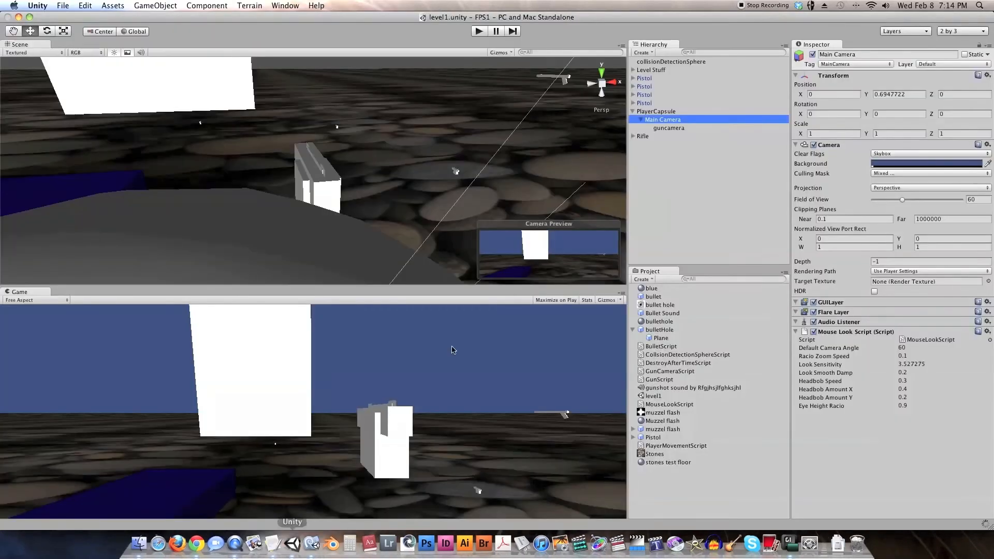
pyautogui.click(663, 129)
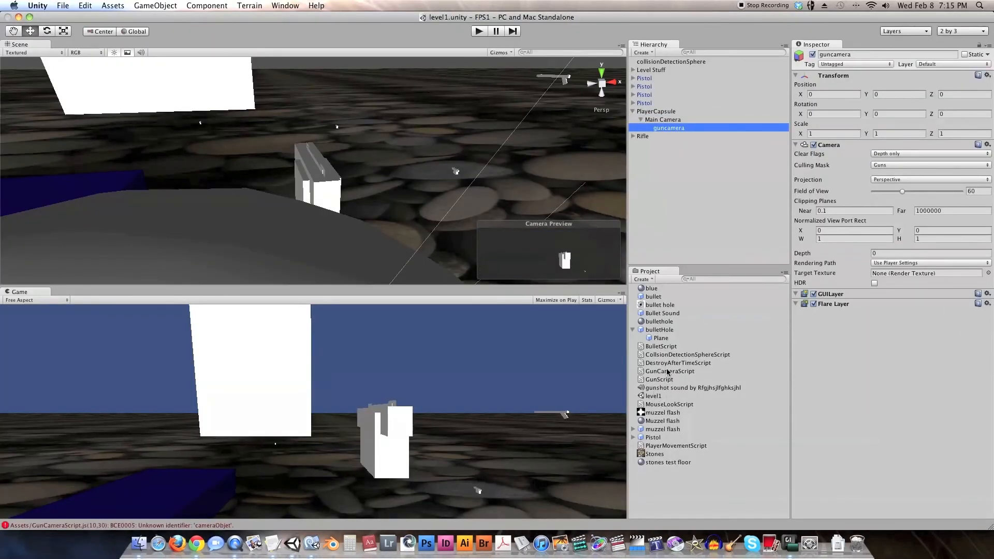
pyautogui.moveTo(668, 372); pyautogui.dragTo(828, 366)
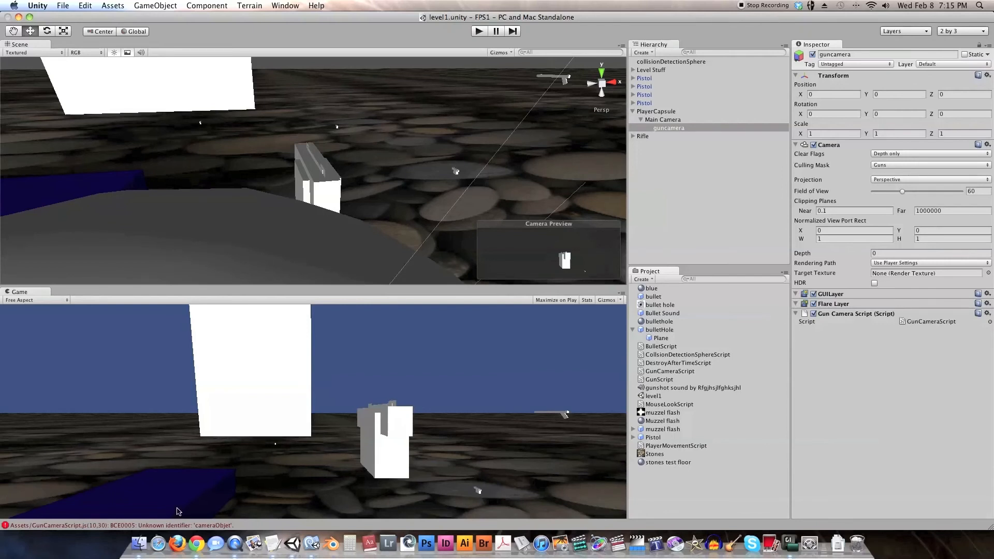
# Open the compile error's script line in MonoDevelop, correct cameraObjet to cameraObject in Update, and save
pyautogui.doubleClick(87, 525)
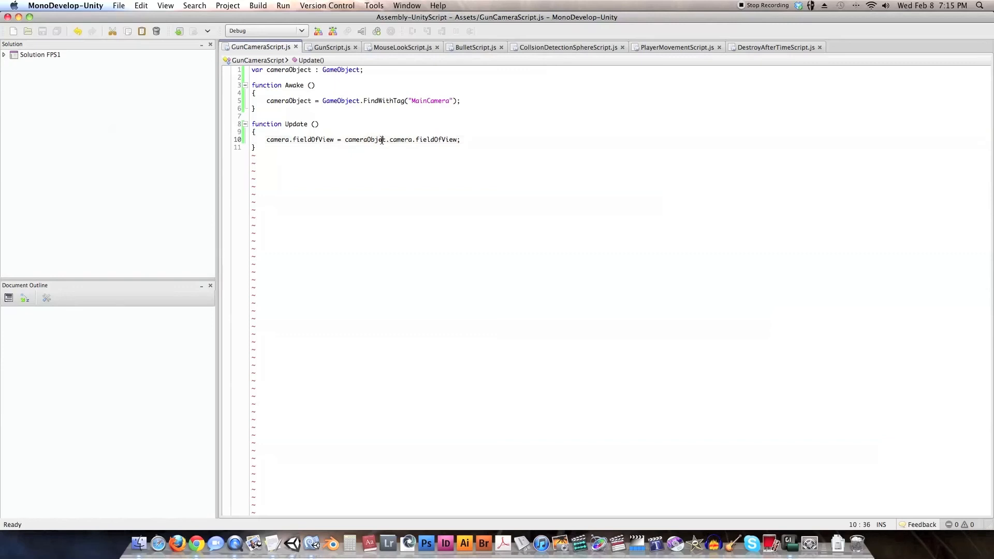
pyautogui.write('c')
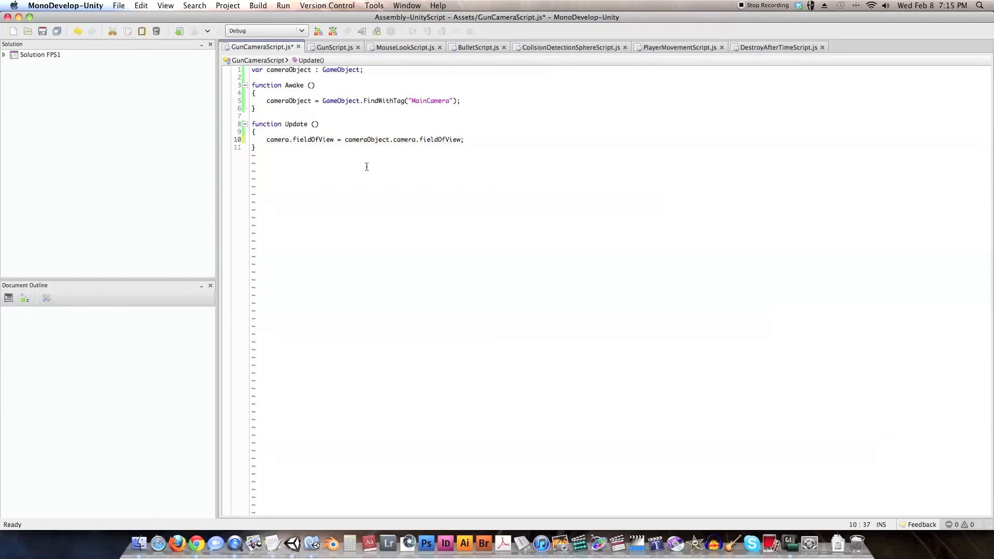
pyautogui.press('super+s')
# Return to Unity, close the Console and assign Main Camera as the Camera Object of guncamera's Gun Camera Script
pyautogui.click(298, 545)
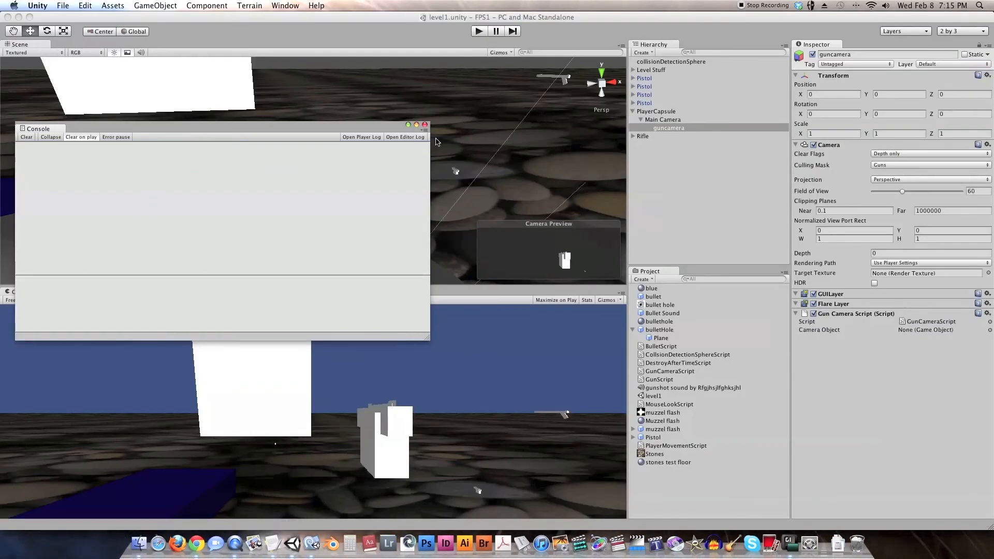
pyautogui.click(425, 125)
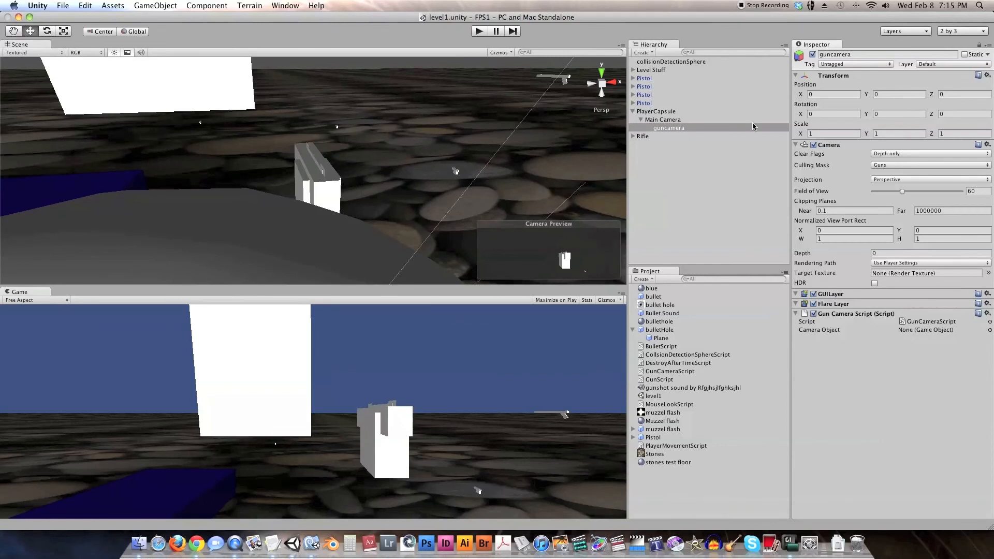
pyautogui.moveTo(675, 121); pyautogui.dragTo(920, 331)
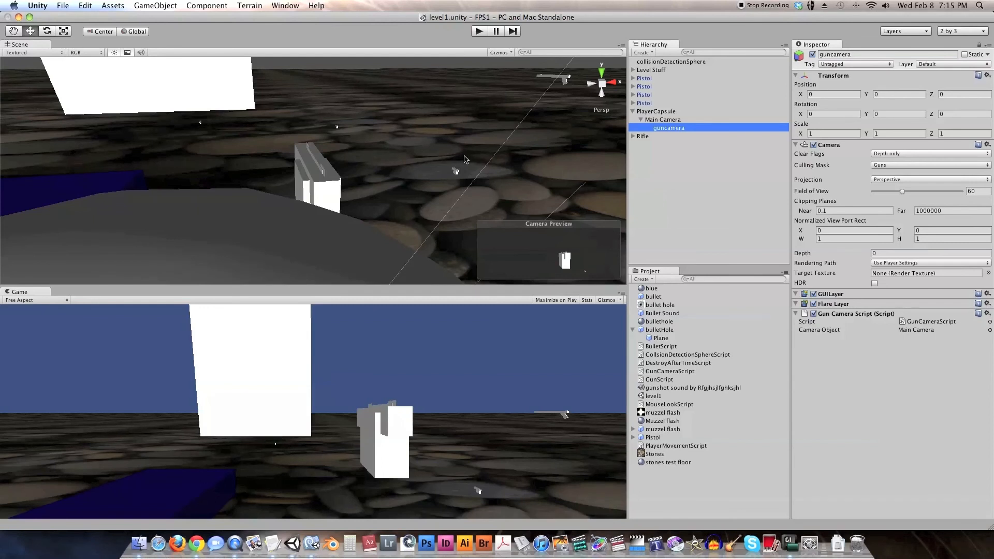
# Playtest the level while aiming the gun to examine how the gun camera follows the zoom, and stop the game
pyautogui.click(474, 31)
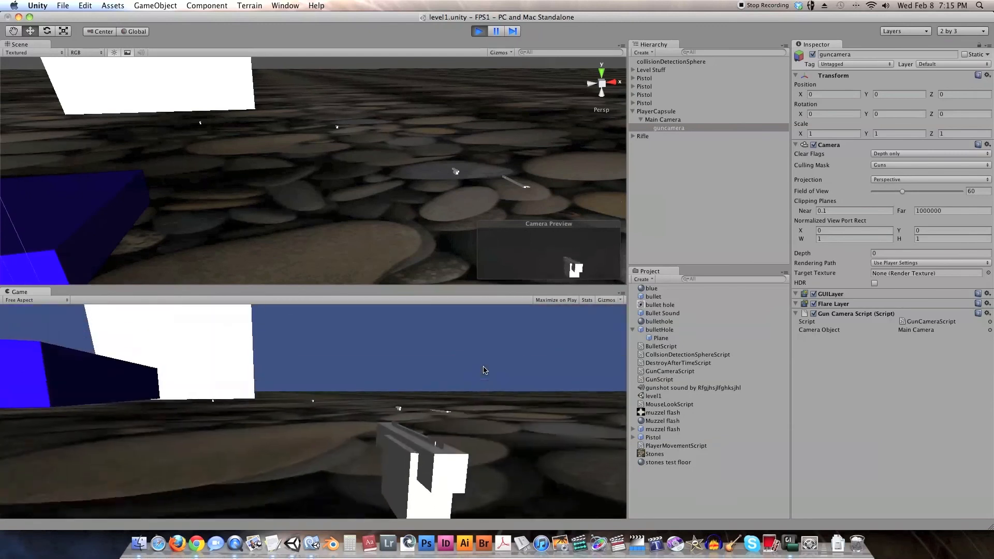
pyautogui.moveTo(484, 368)
pyautogui.mouseDown(button='right')
pyautogui.moveTo(461, 373)
pyautogui.moveTo(486, 373)
pyautogui.moveTo(471, 376)
pyautogui.mouseUp(button='right')
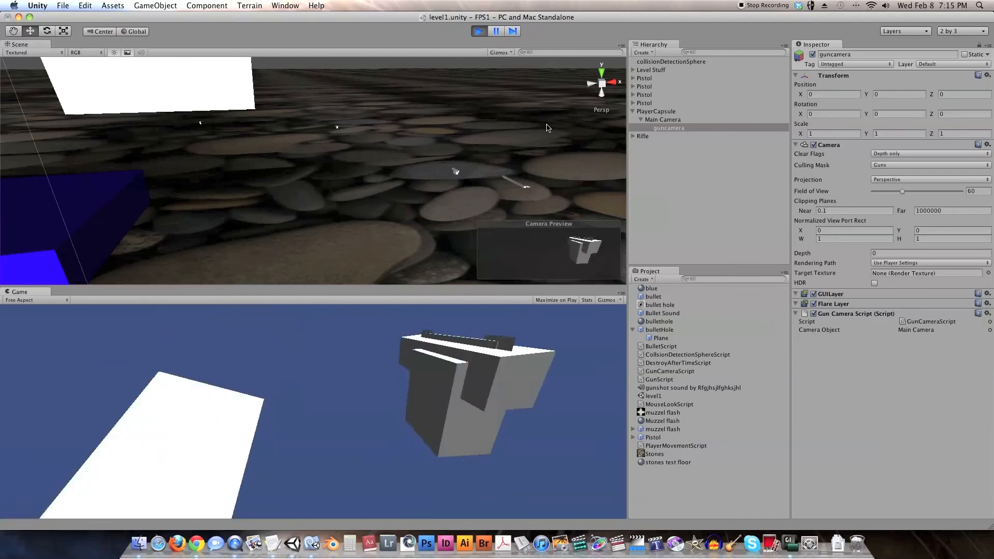
pyautogui.press('super+p')
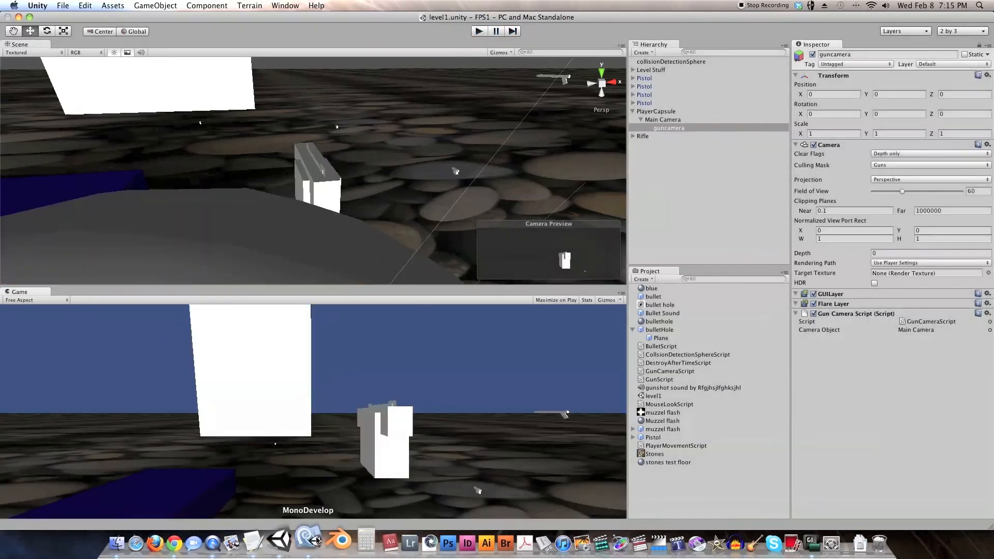
# Comment out the camera.fieldOfView line in GunCameraScript's Update function in MonoDevelop and save the script
pyautogui.click(273, 544)
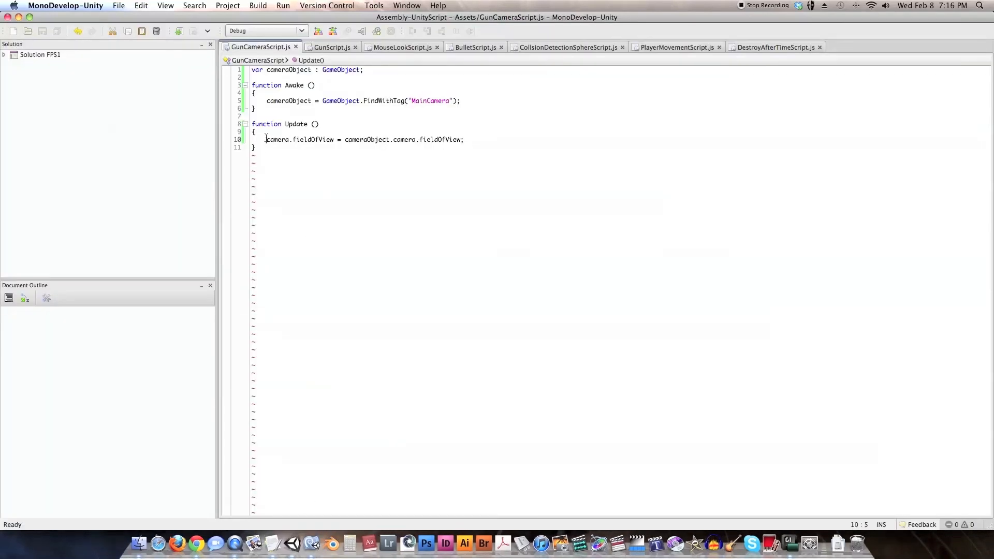
pyautogui.write('//')
pyautogui.press('super+s')
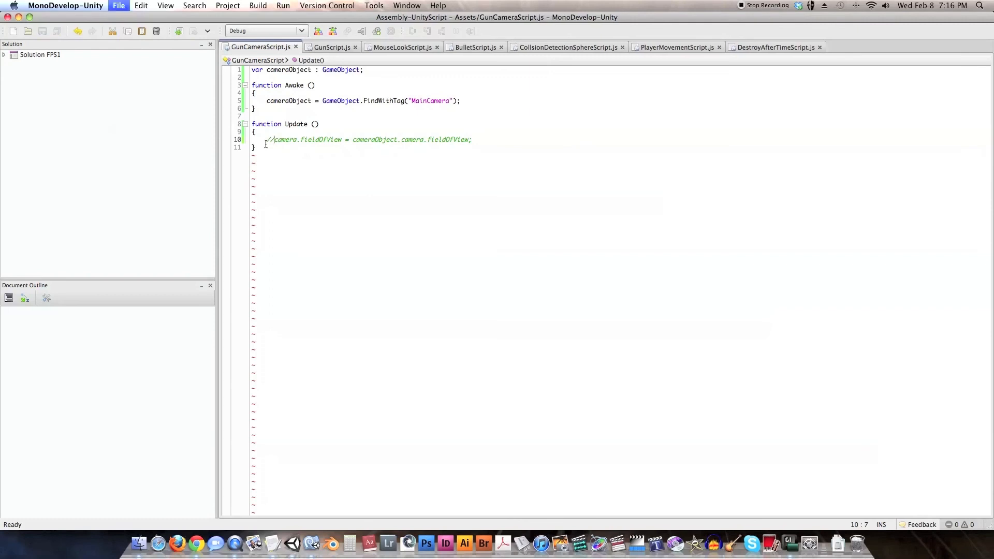
# Run the level in Unity, firing and aiming the gun to compare its look without the field-of-view matching
pyautogui.click(293, 541)
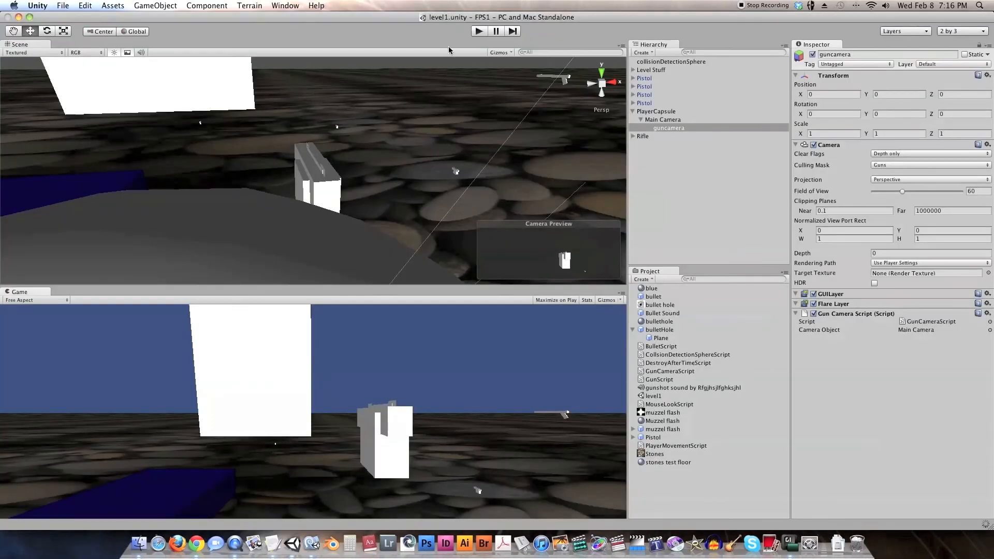
pyautogui.press('super+p')
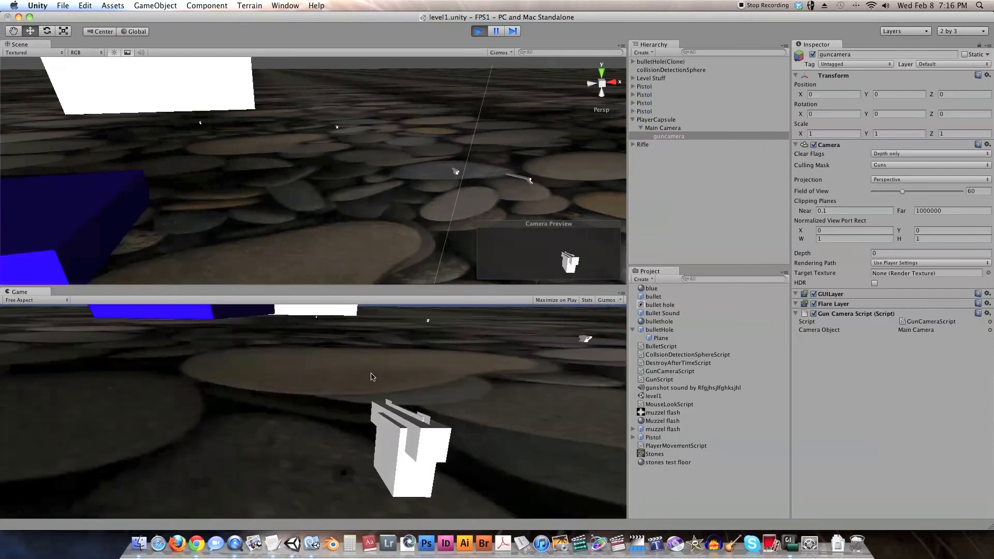
pyautogui.click(373, 366)
pyautogui.moveTo(371, 376)
pyautogui.mouseDown(button='right')
pyautogui.moveTo(374, 365)
pyautogui.moveTo(405, 388)
pyautogui.moveTo(395, 386)
pyautogui.mouseUp(button='right')
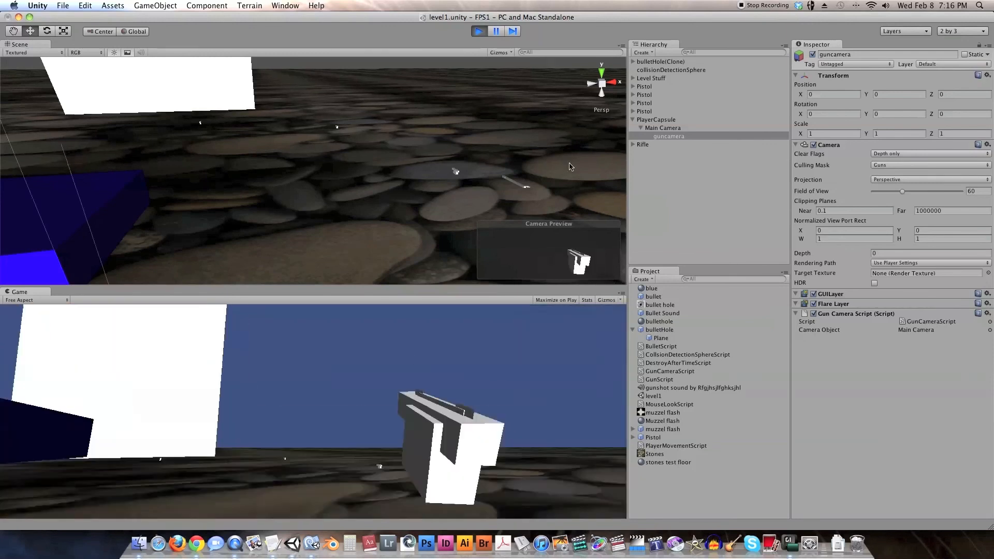
# Stop the game, uncomment the camera.fieldOfView line in GunCameraScript's Update function in MonoDevelop and save the script
pyautogui.click(479, 31)
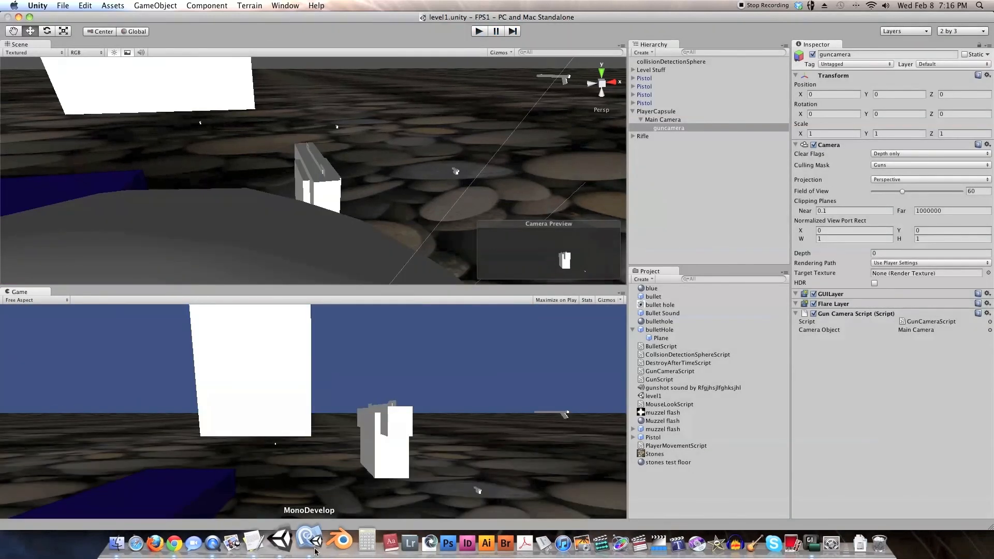
pyautogui.click(315, 551)
pyautogui.press('BackSpace')
pyautogui.press('BackSpace')
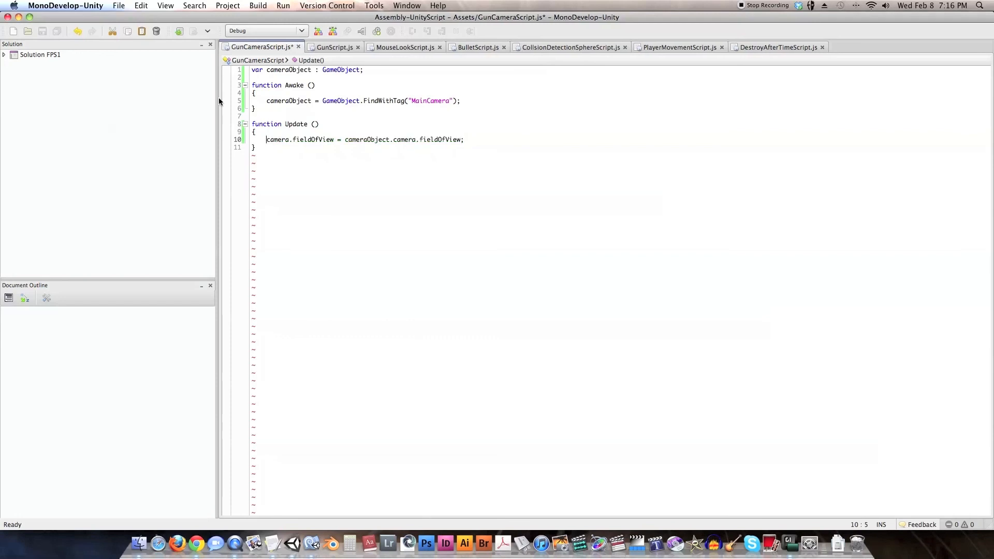
pyautogui.press('super+s')
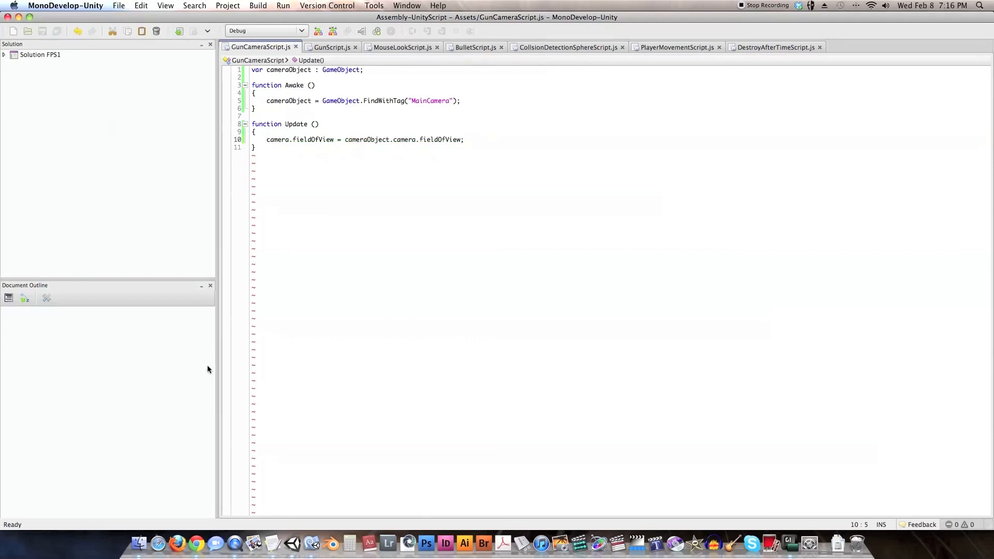
# Run the level in Unity, aim the pistol to check the restored field-of-view matching, and stop the game
pyautogui.click(292, 543)
pyautogui.click(477, 30)
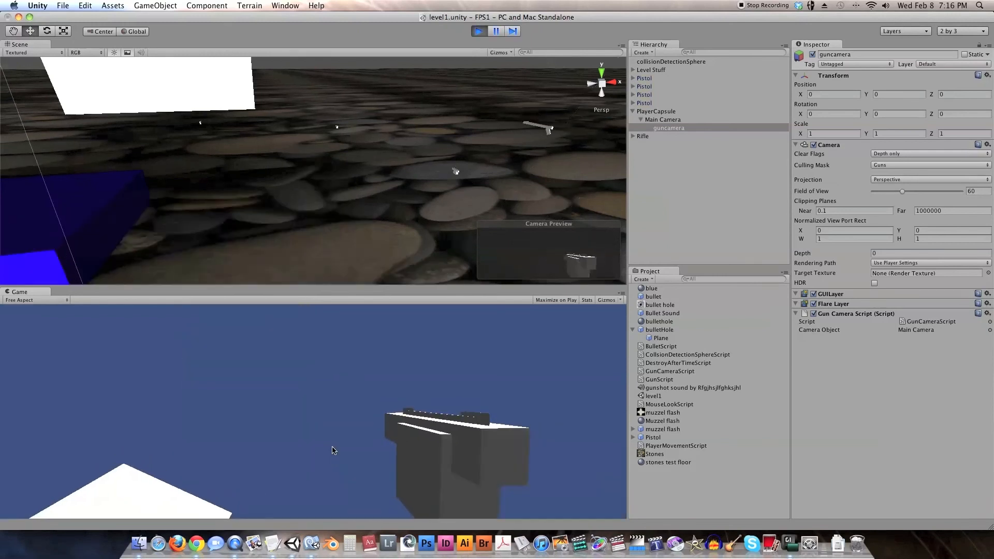
pyautogui.click(335, 456)
pyautogui.moveTo(327, 511); pyautogui.dragTo(316, 497, button='right')
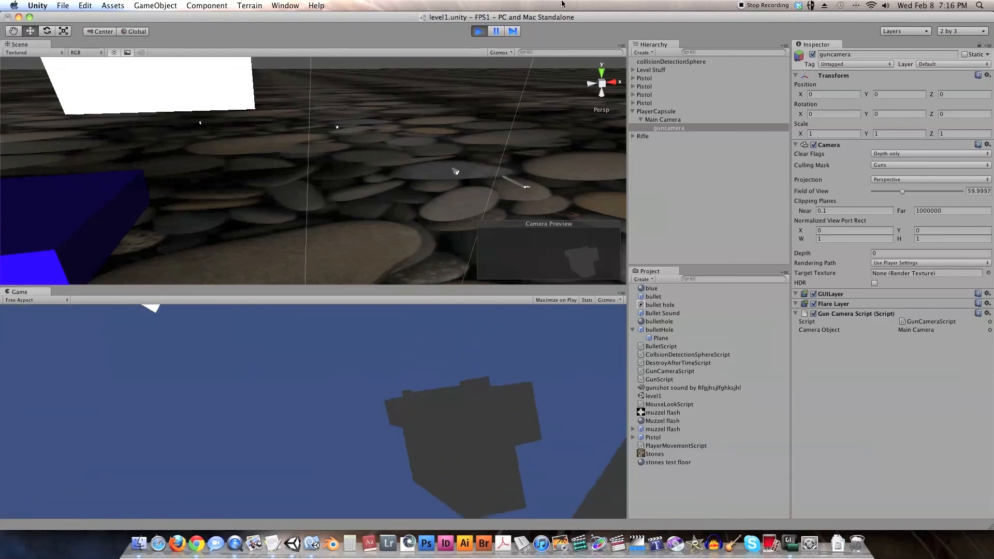
pyautogui.click(477, 31)
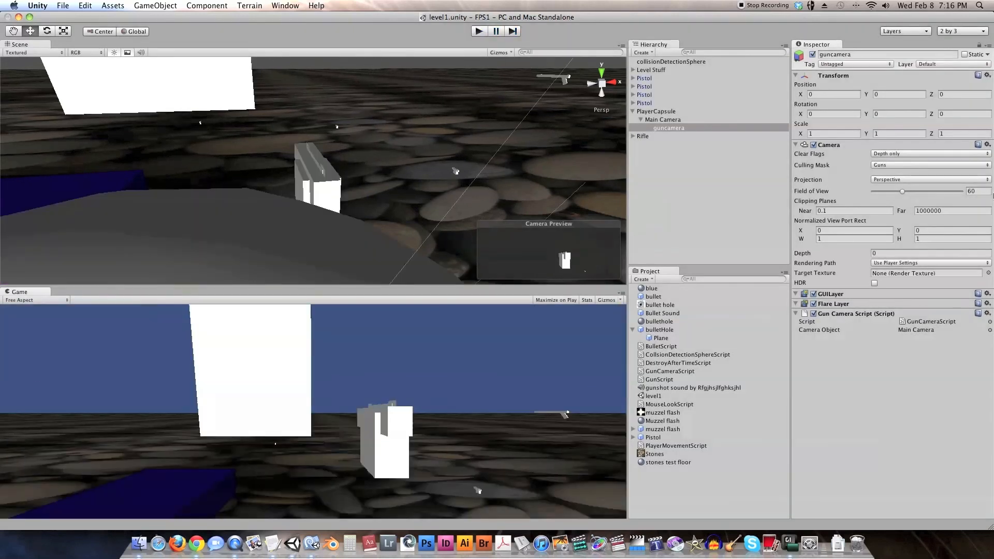
# Set the Size of the Rifle's Gun Model Objects array to 4, after checking the pistols' setup and the Rifle's child parts
pyautogui.click(645, 104)
pyautogui.press('Up')
pyautogui.press('Up')
pyautogui.press('Up')
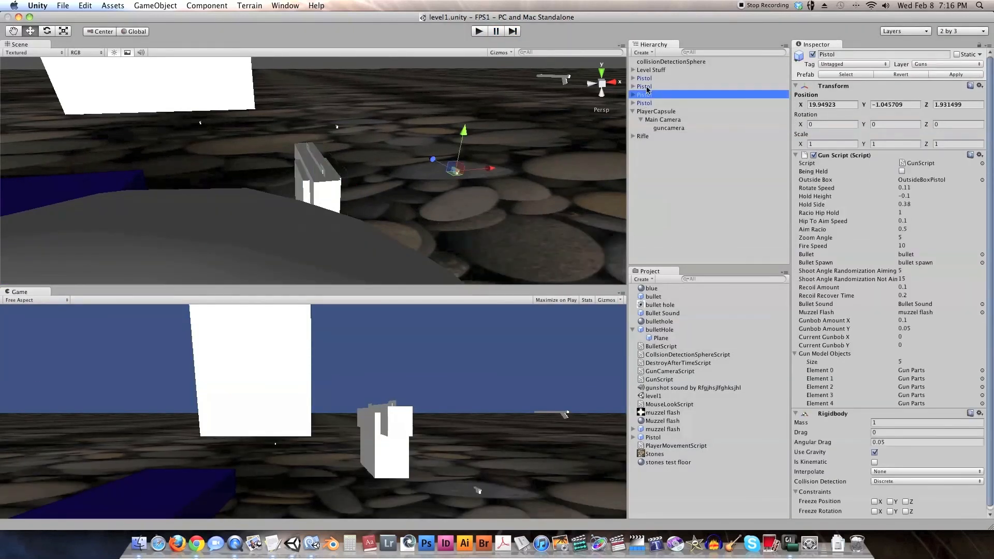
pyautogui.click(645, 136)
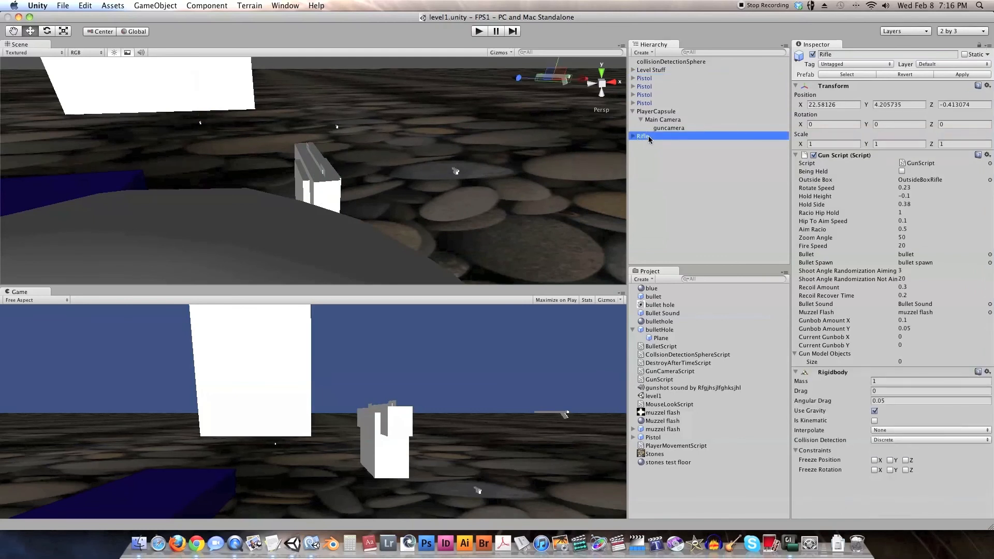
pyautogui.doubleClick(648, 136)
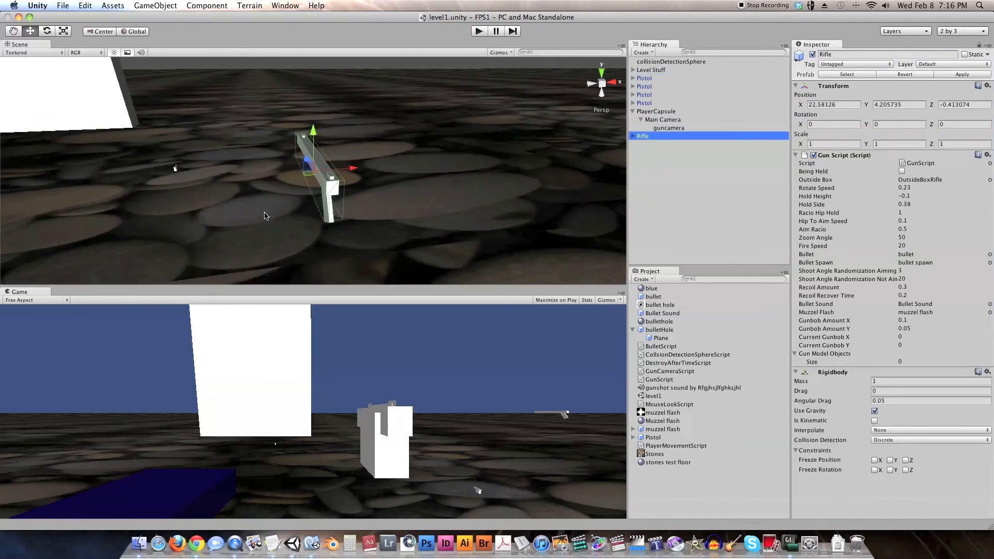
pyautogui.keyDown('alt'); pyautogui.moveTo(264, 216); pyautogui.dragTo(398, 244); pyautogui.keyUp('alt')
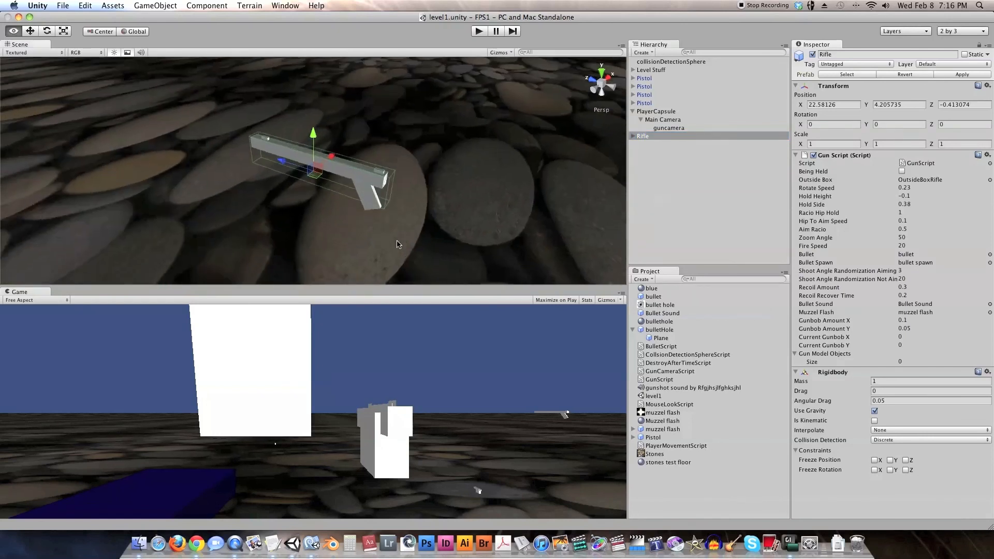
pyautogui.click(633, 136)
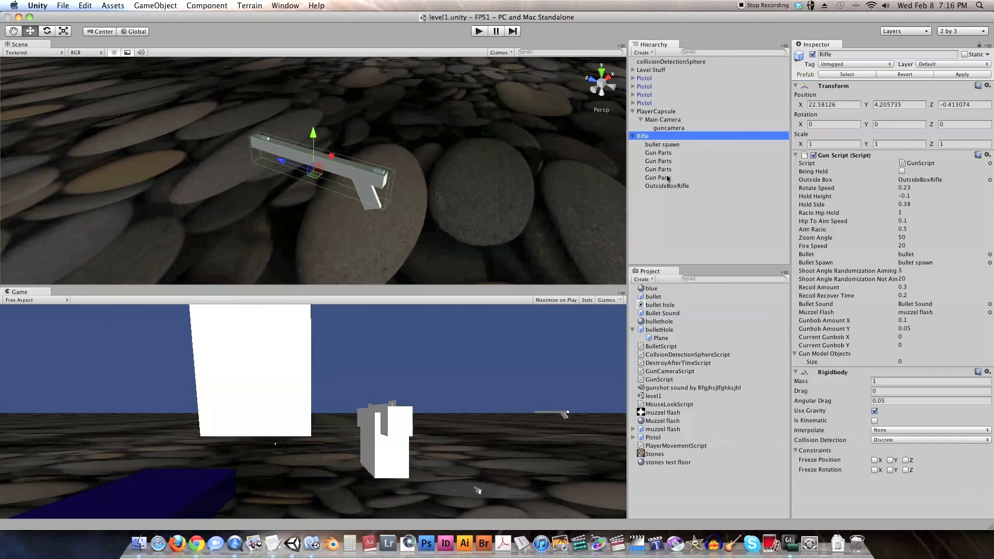
pyautogui.click(901, 363)
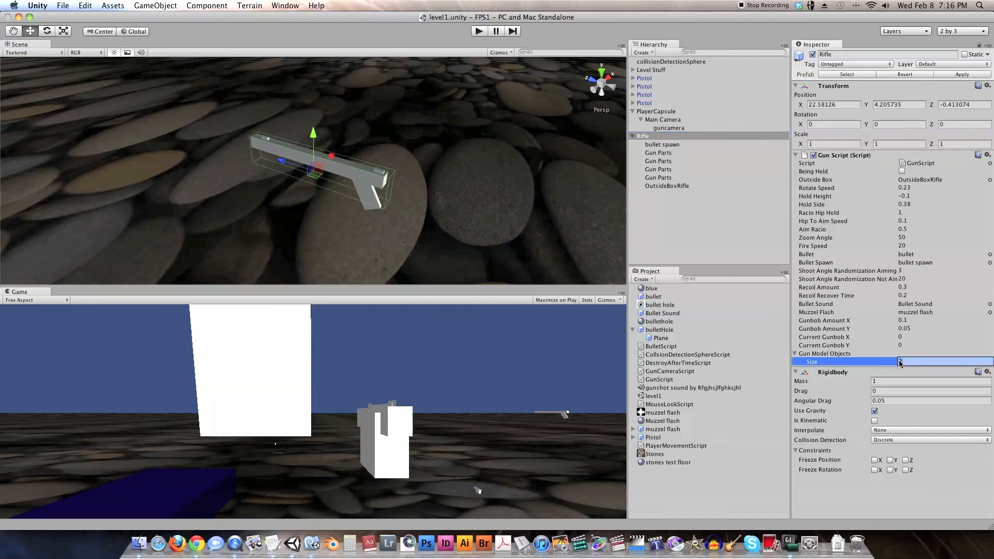
pyautogui.press('Return')
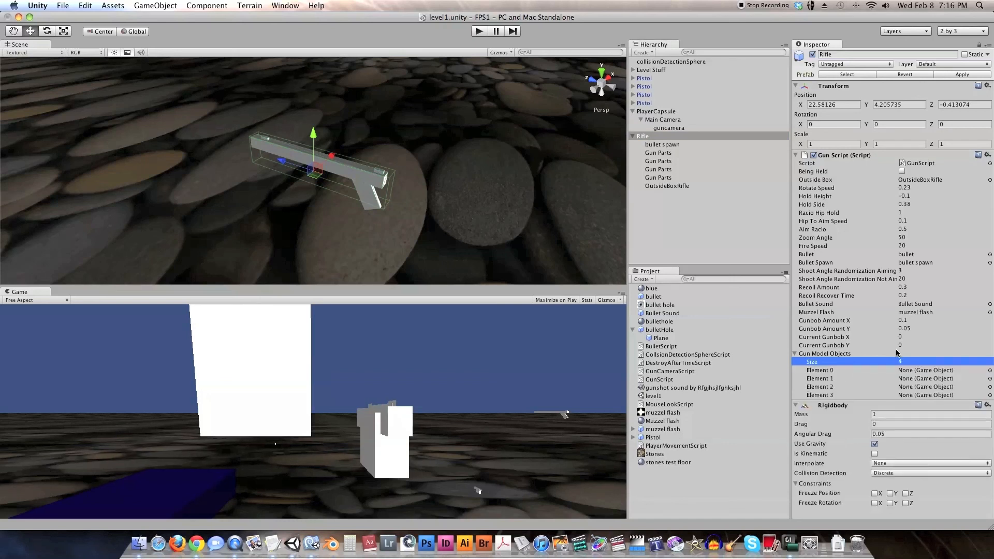
# Assign the Rifle's four Gun Parts to Element 0 through Element 3 of its Gun Model Objects
pyautogui.moveTo(668, 154); pyautogui.dragTo(914, 370)
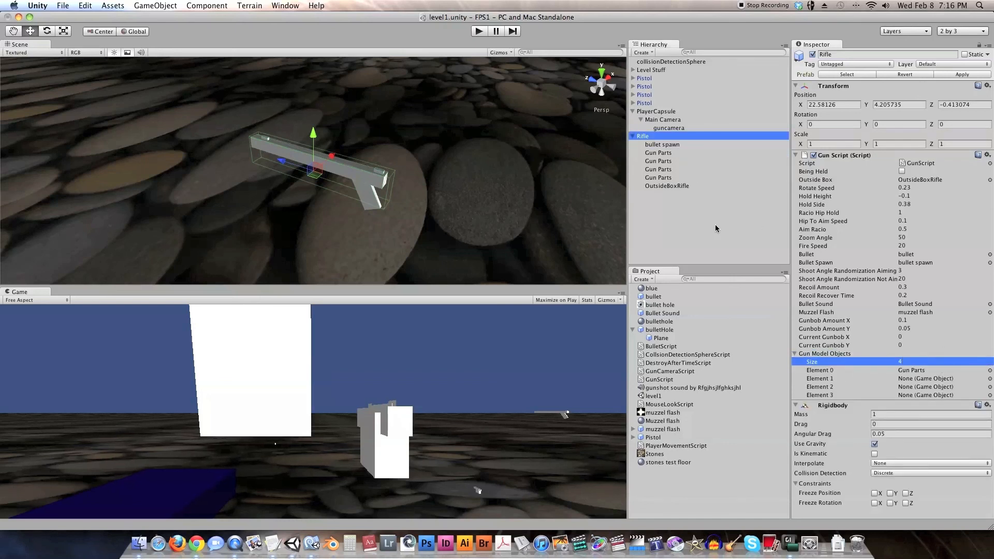
pyautogui.moveTo(672, 165); pyautogui.dragTo(927, 383)
pyautogui.moveTo(664, 171); pyautogui.dragTo(932, 387)
pyautogui.moveTo(661, 180); pyautogui.dragTo(915, 394)
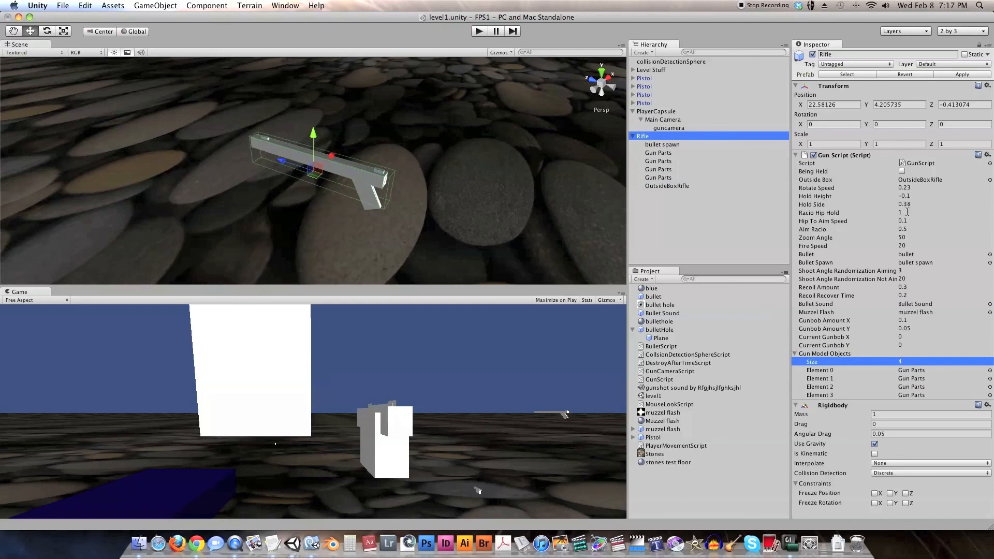
# Create a prefab named rifle from the Rifle object and place two instances of it on the stone floor
pyautogui.rightClick(645, 371)
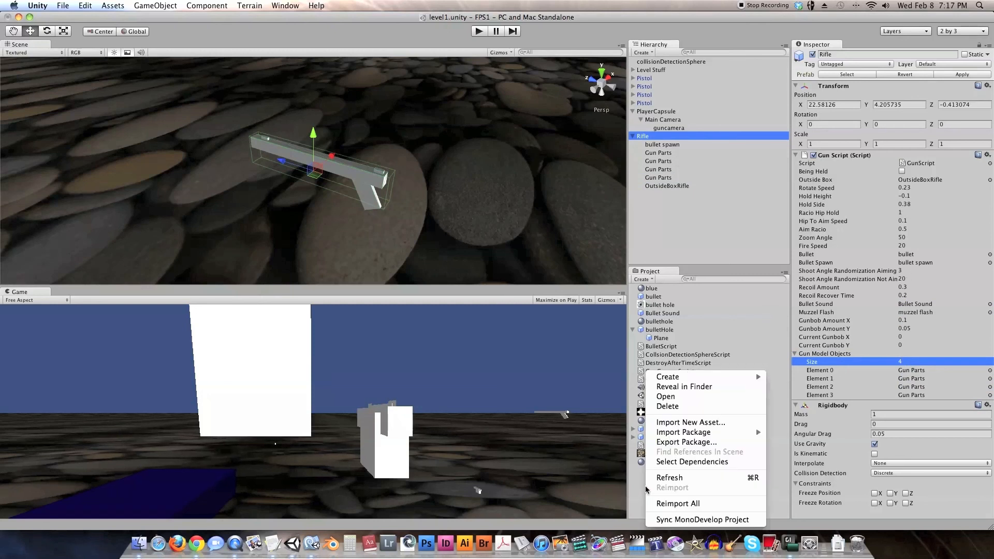
pyautogui.moveTo(725, 377)
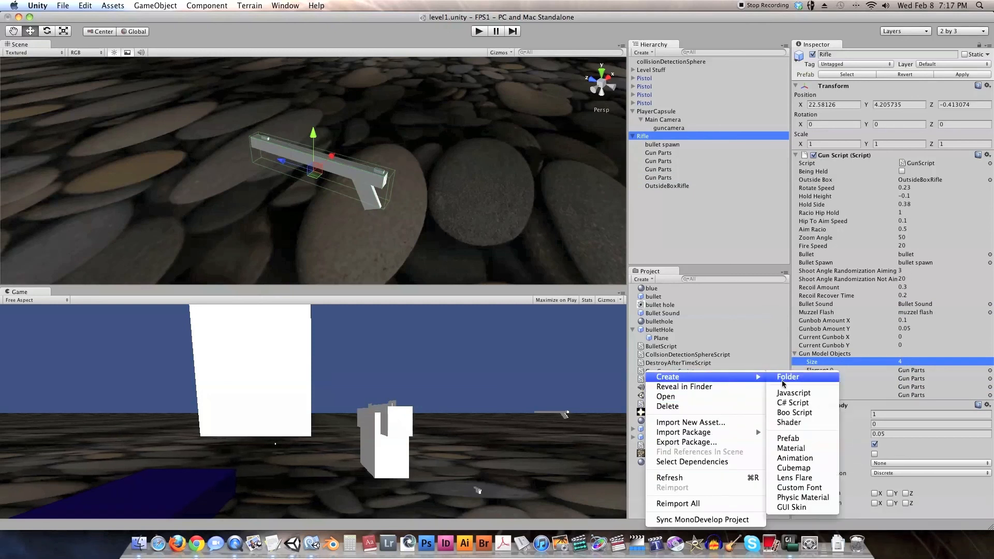
pyautogui.click(785, 441)
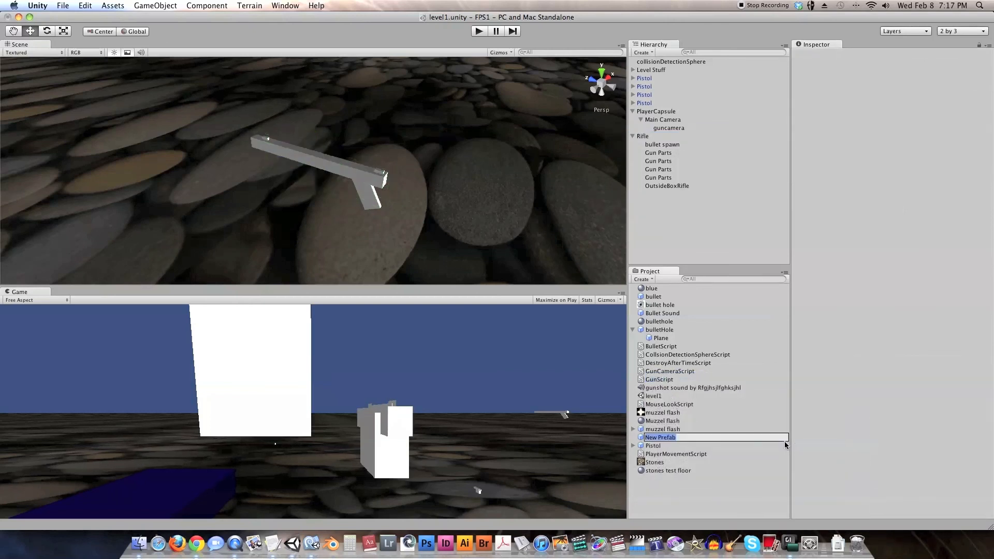
pyautogui.write('rifle')
pyautogui.press('Return')
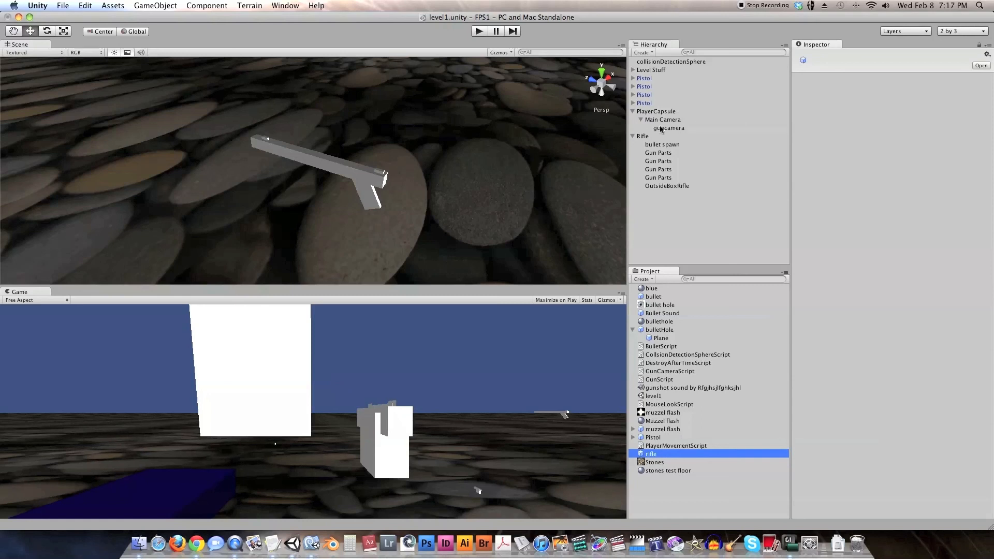
pyautogui.moveTo(640, 137); pyautogui.dragTo(400, 106)
pyautogui.moveTo(651, 455); pyautogui.dragTo(76, 170)
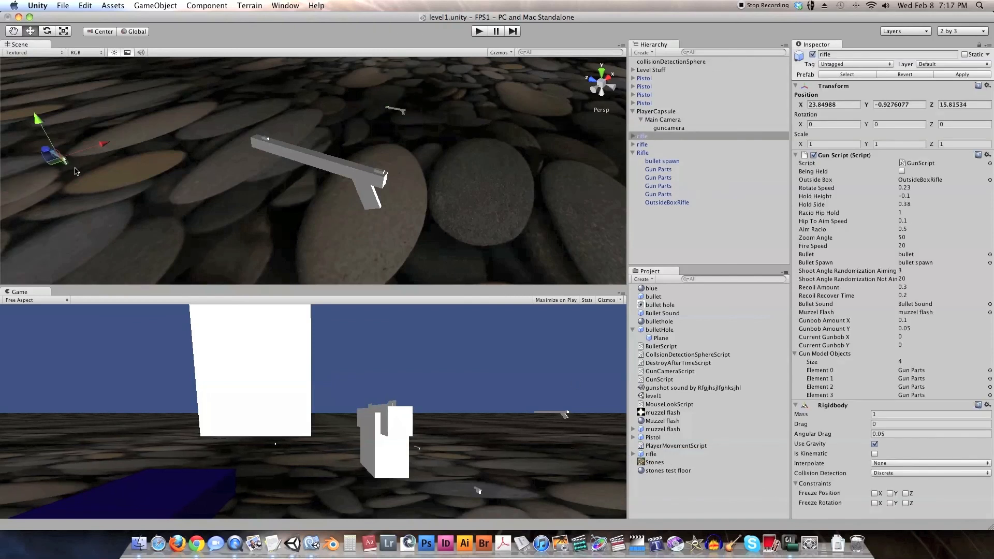
# Playtest the level, walking up to a placed rifle, swapping the pistol for it and moving around with it
pyautogui.click(477, 31)
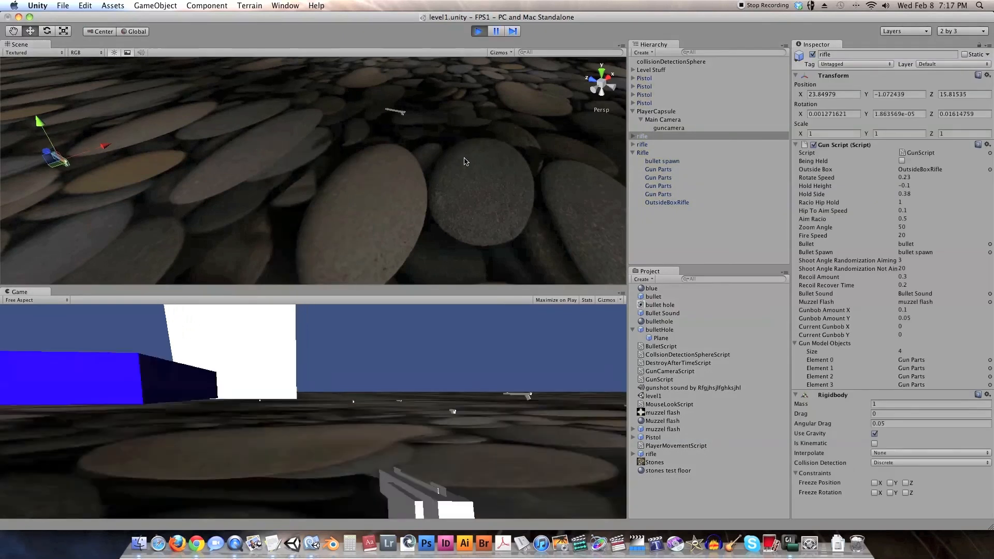
pyautogui.press('w')
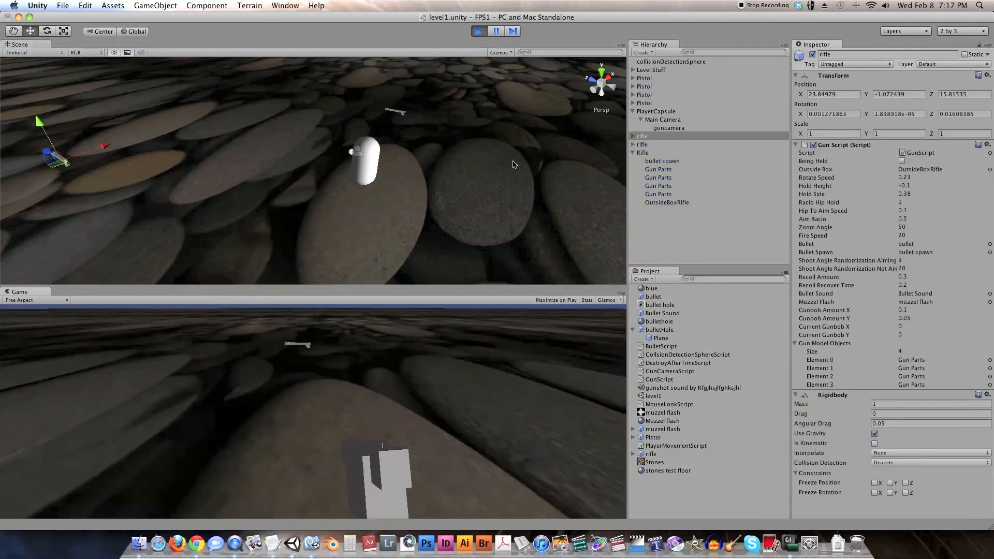
pyautogui.press('e')
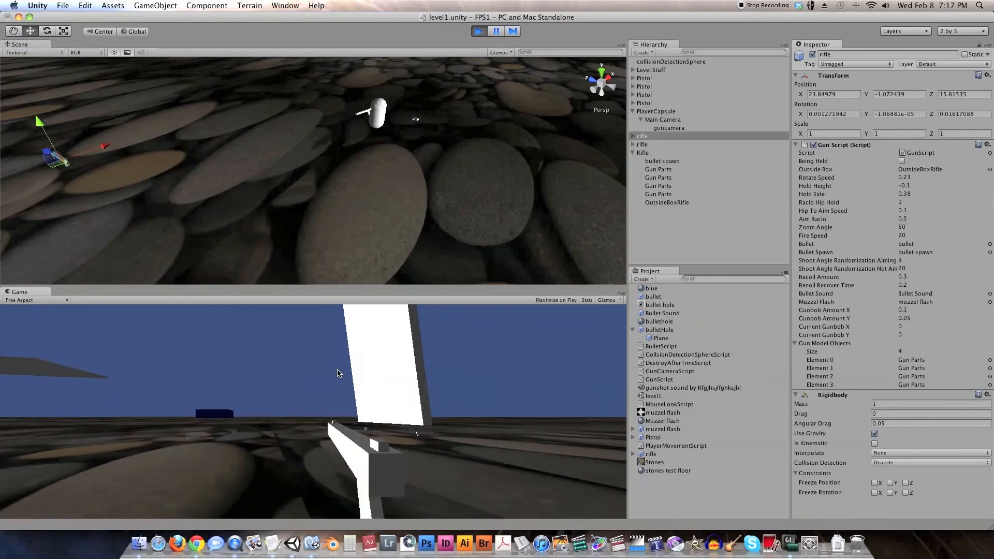
pyautogui.press('w')
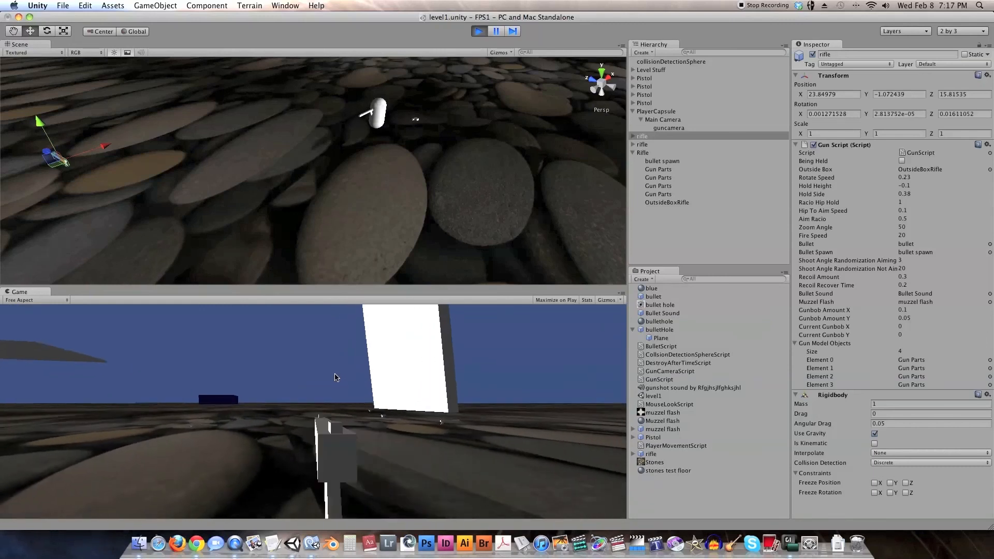
pyautogui.press('w')
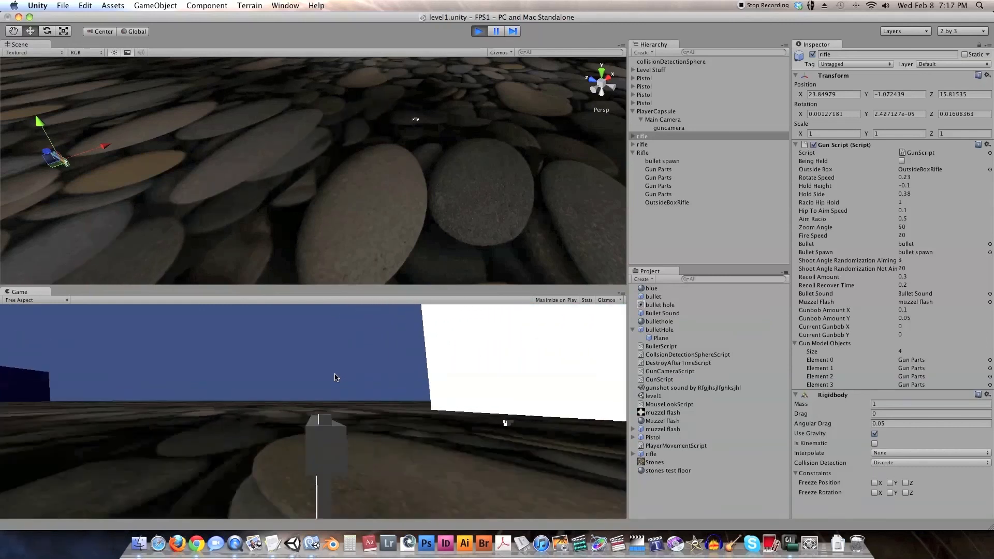